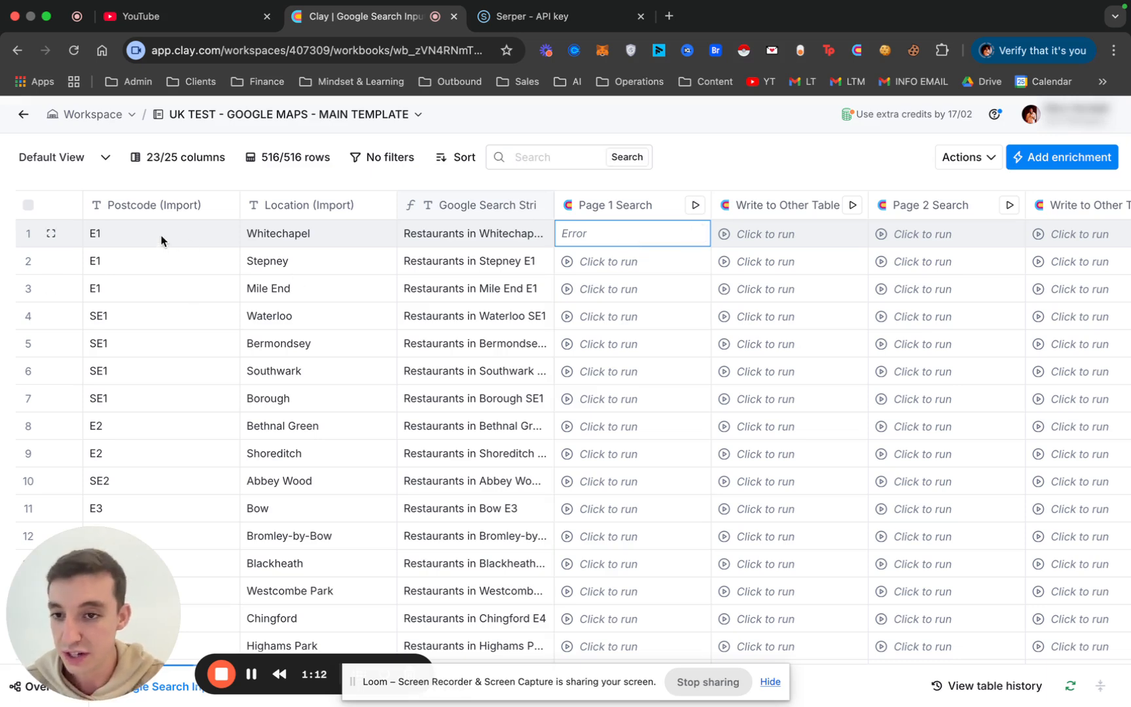
Examine the UK postcodes and their matching locations in the Postcode and Location columns.
{"action": "left_click_drag", "start_coordinate": [161, 241], "coordinate": [276, 324]}
{"action": "left_click", "coordinate": [262, 429]}
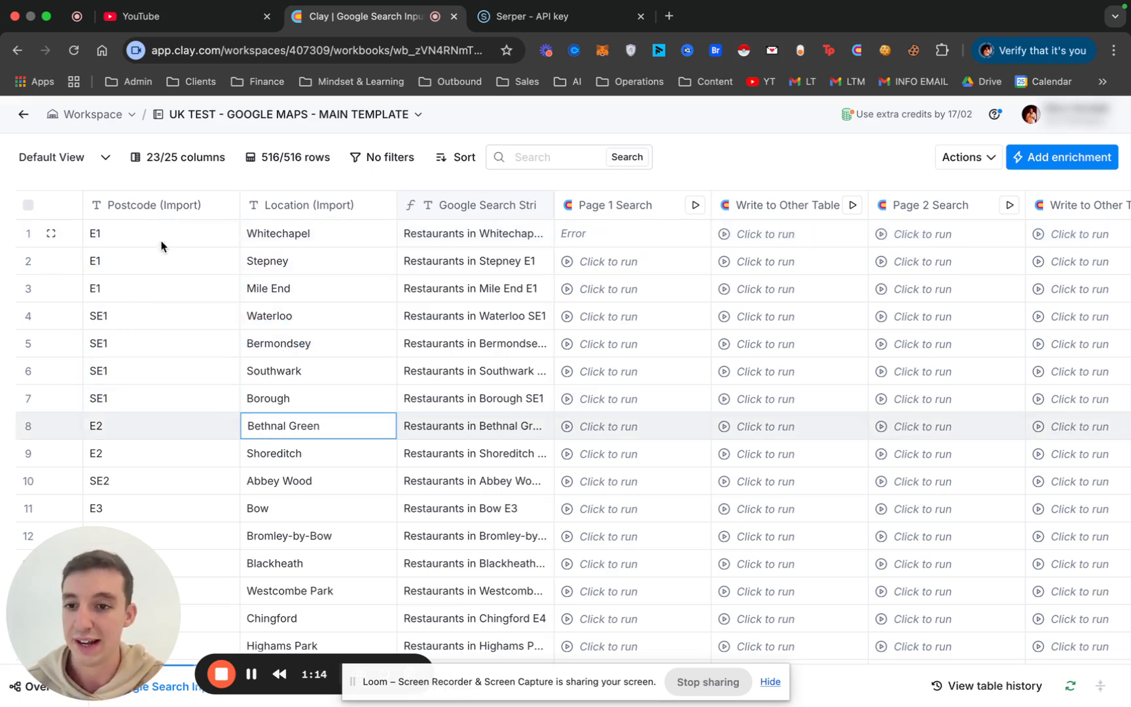
{"action": "left_click_drag", "start_coordinate": [163, 247], "coordinate": [186, 447]}
{"action": "left_click", "coordinate": [342, 462]}
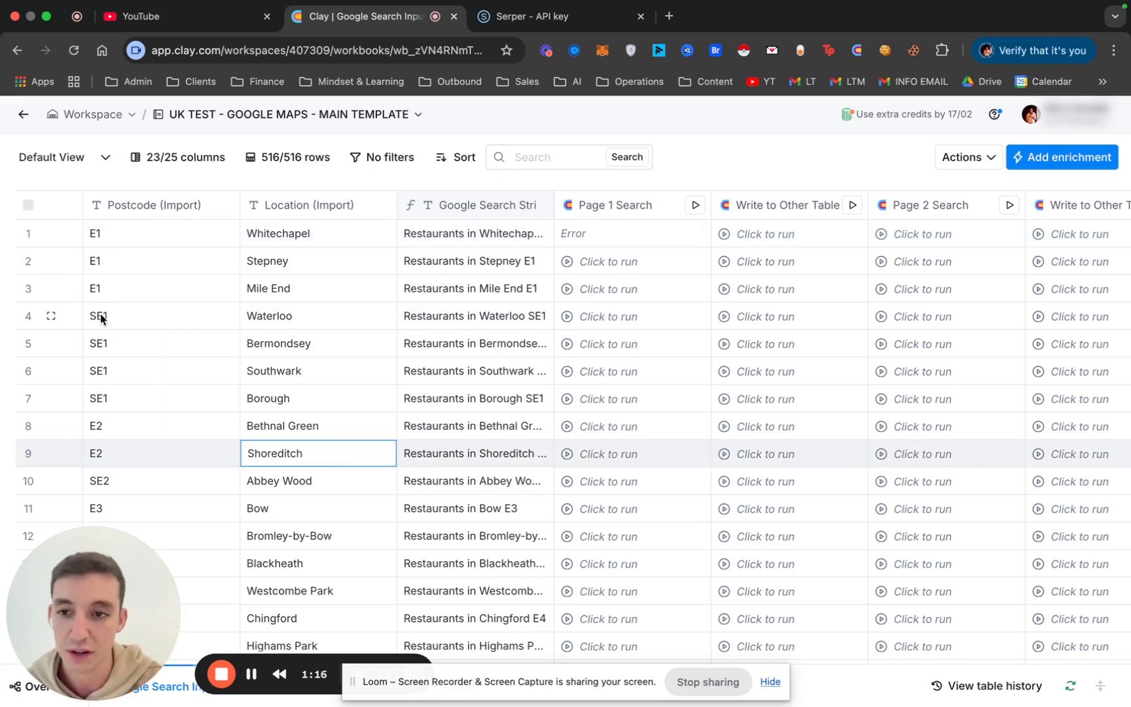
{"action": "left_click_drag", "start_coordinate": [172, 236], "coordinate": [294, 426]}
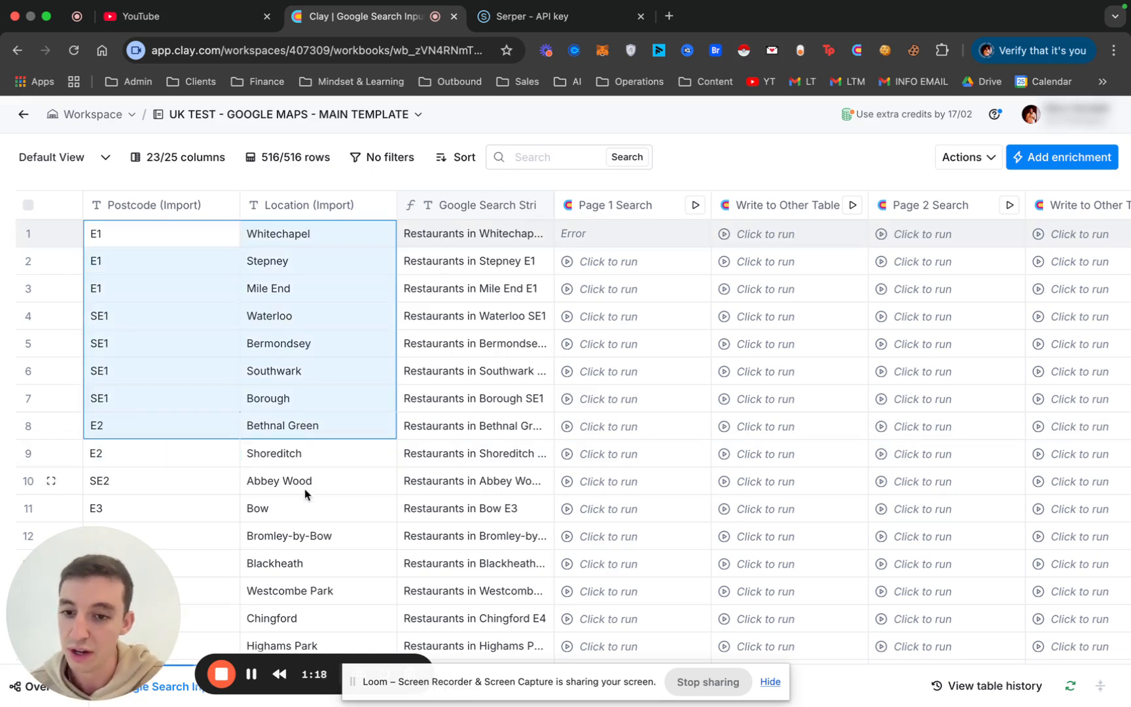
{"action": "left_click", "coordinate": [296, 517]}
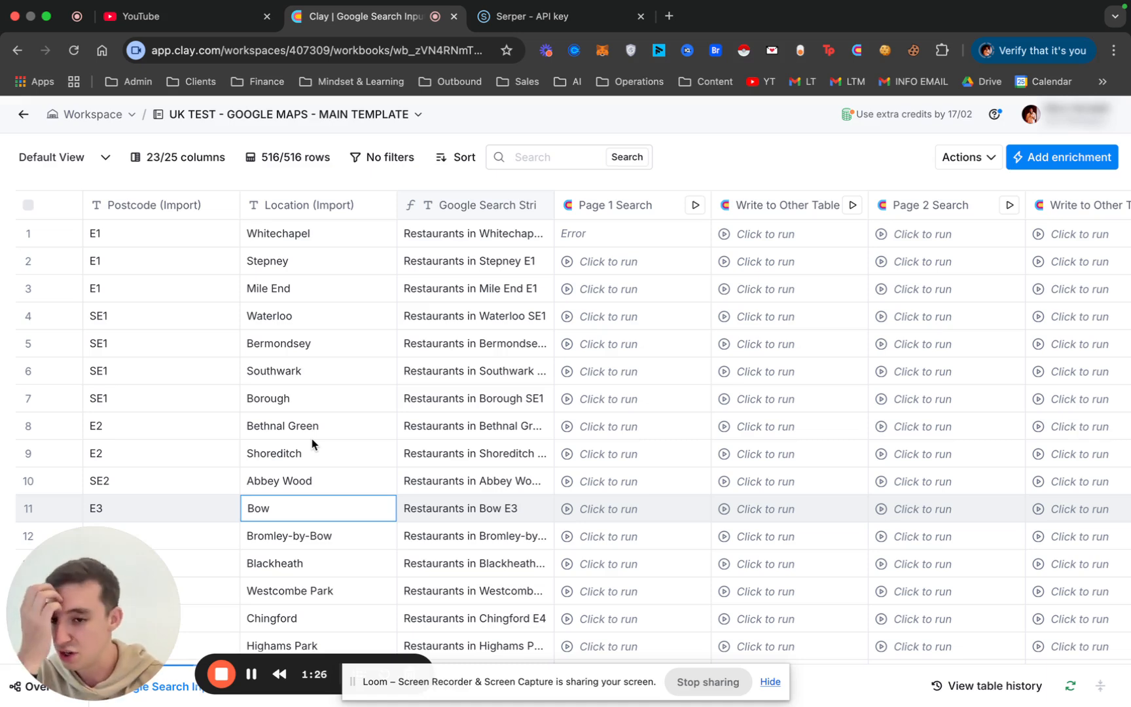
{"action": "left_click", "coordinate": [313, 445]}
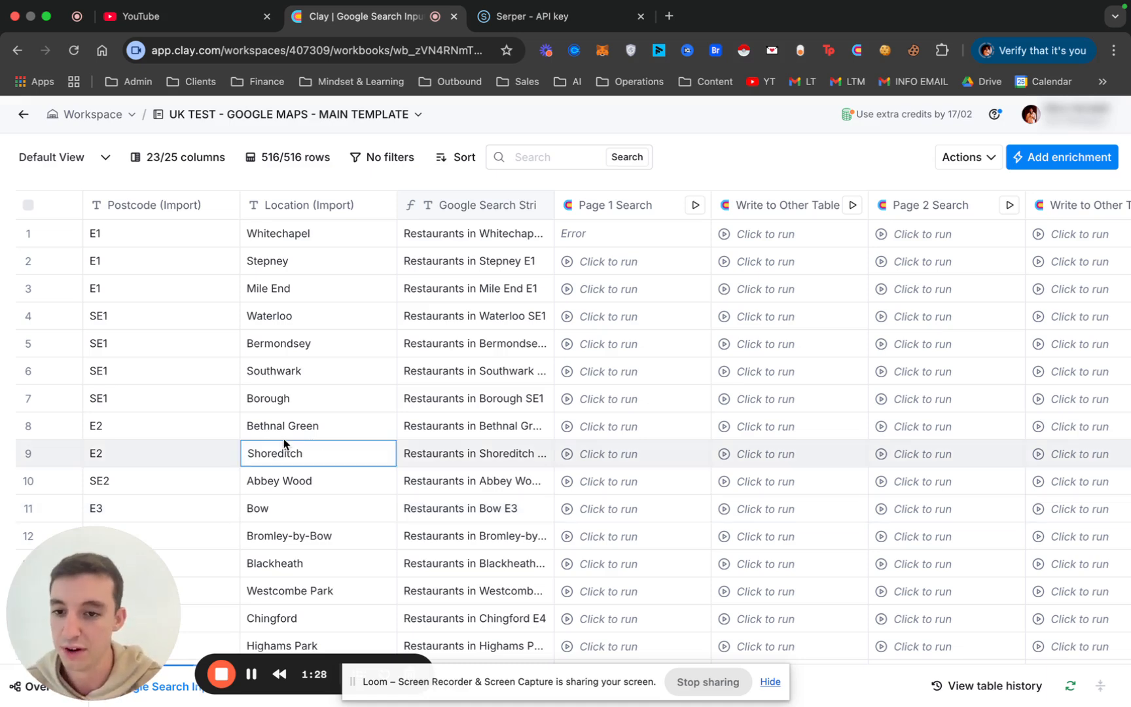
{"action": "left_click", "coordinate": [173, 242]}
{"action": "left_click", "coordinate": [162, 288]}
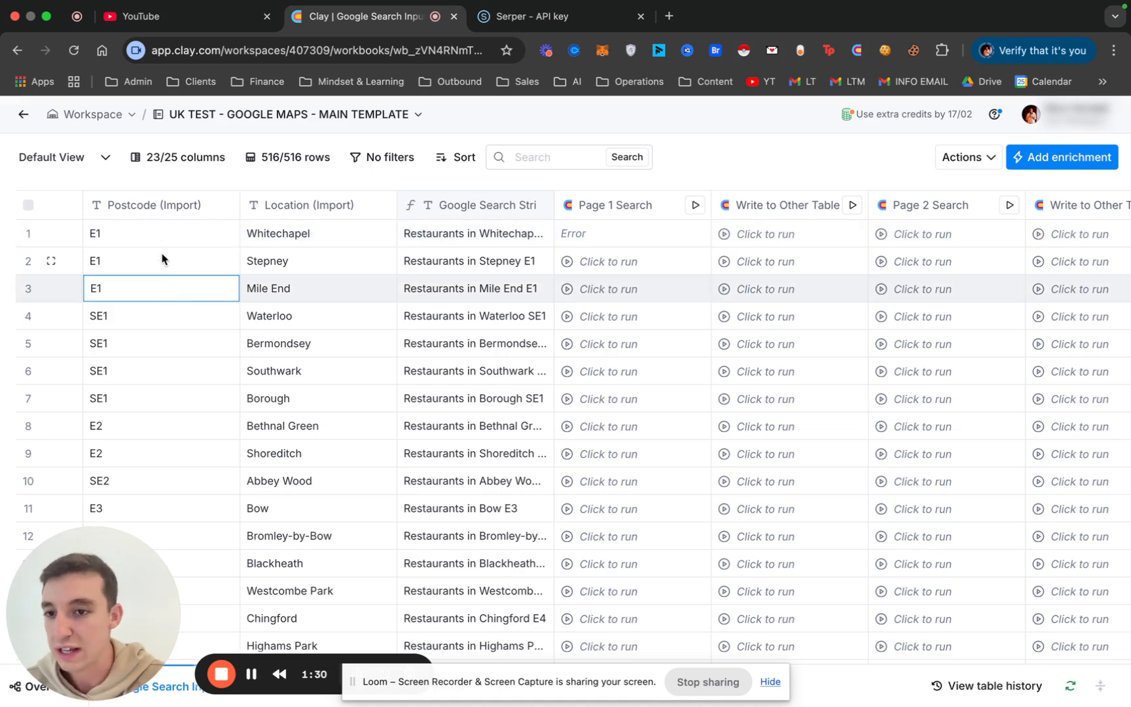
{"action": "left_click", "coordinate": [159, 242]}
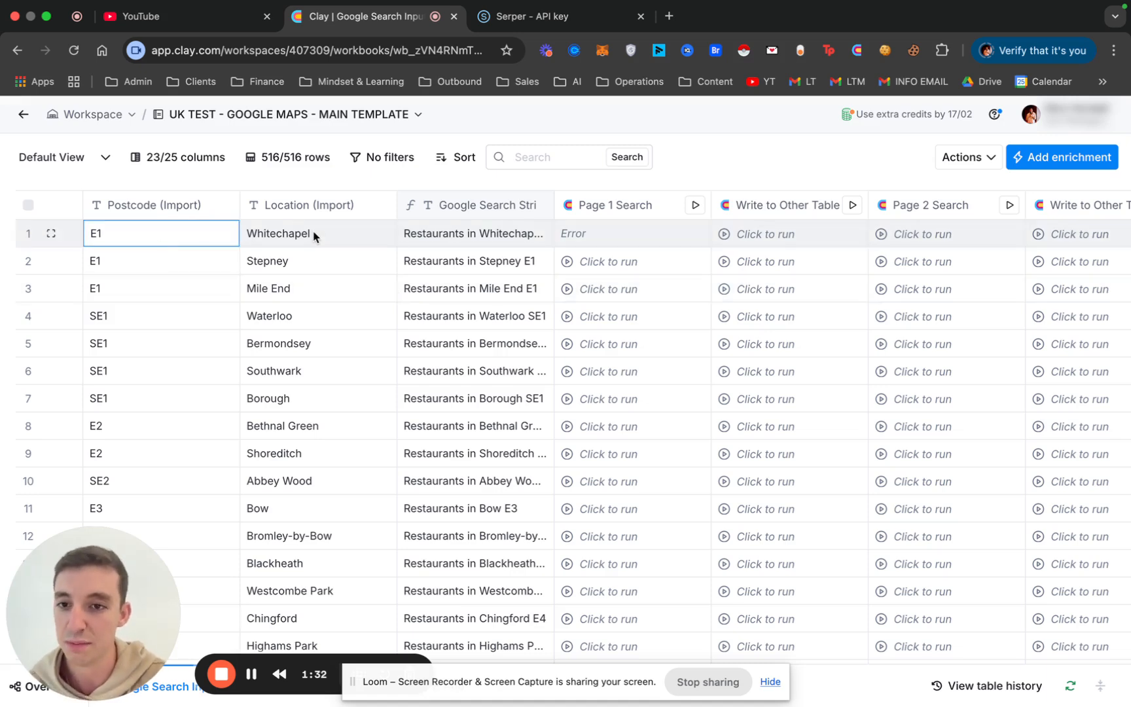
{"action": "left_click_drag", "start_coordinate": [314, 237], "coordinate": [318, 562]}
{"action": "left_click", "coordinate": [318, 563]}
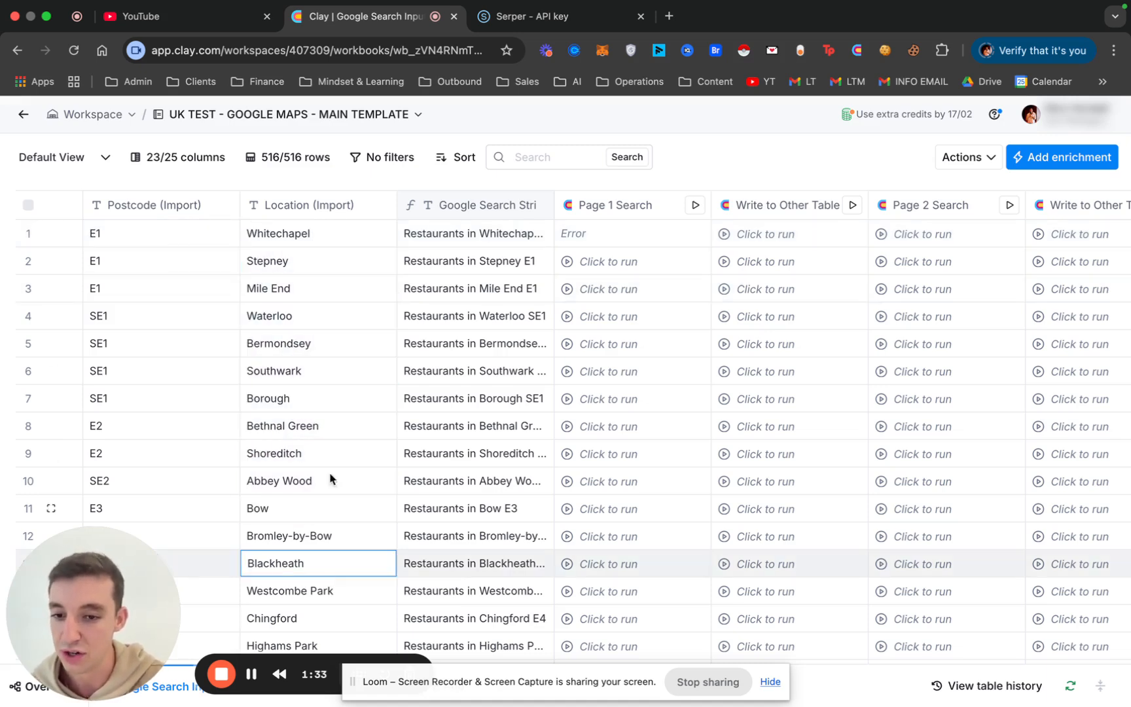
{"action": "left_click", "coordinate": [327, 240]}
Review how the Google Search String column combines "Restaurants in" with the Location and Postcode columns, then close its settings without saving.
{"action": "left_click", "coordinate": [472, 216]}
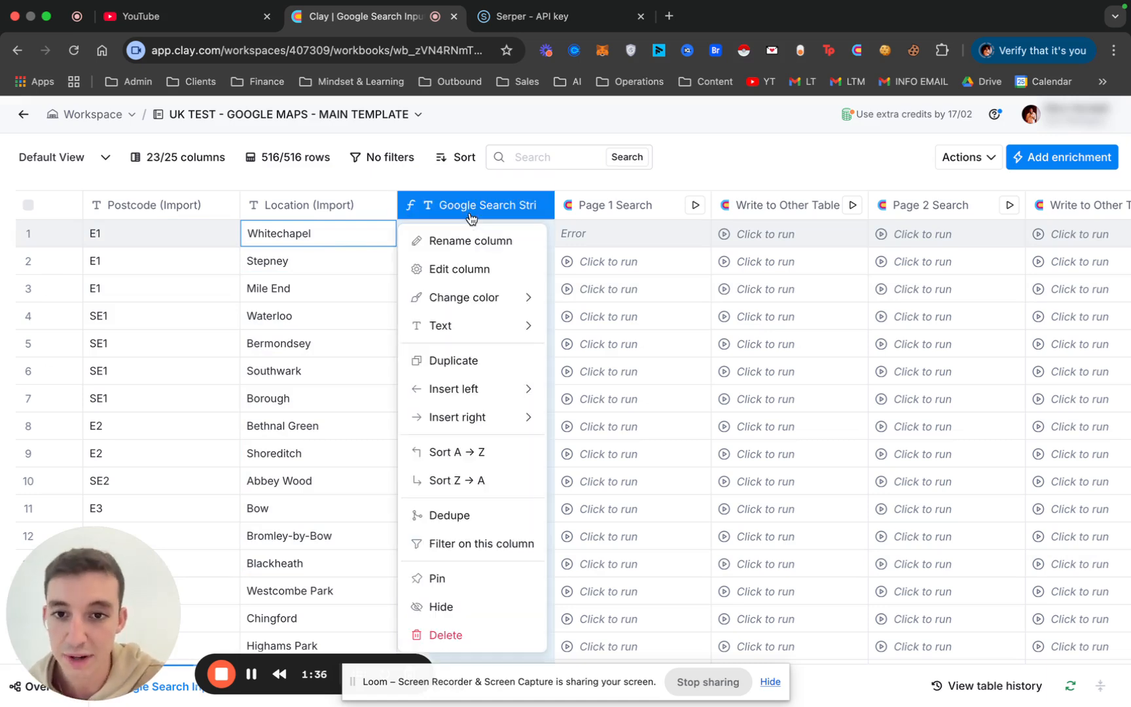
{"action": "left_click", "coordinate": [460, 267]}
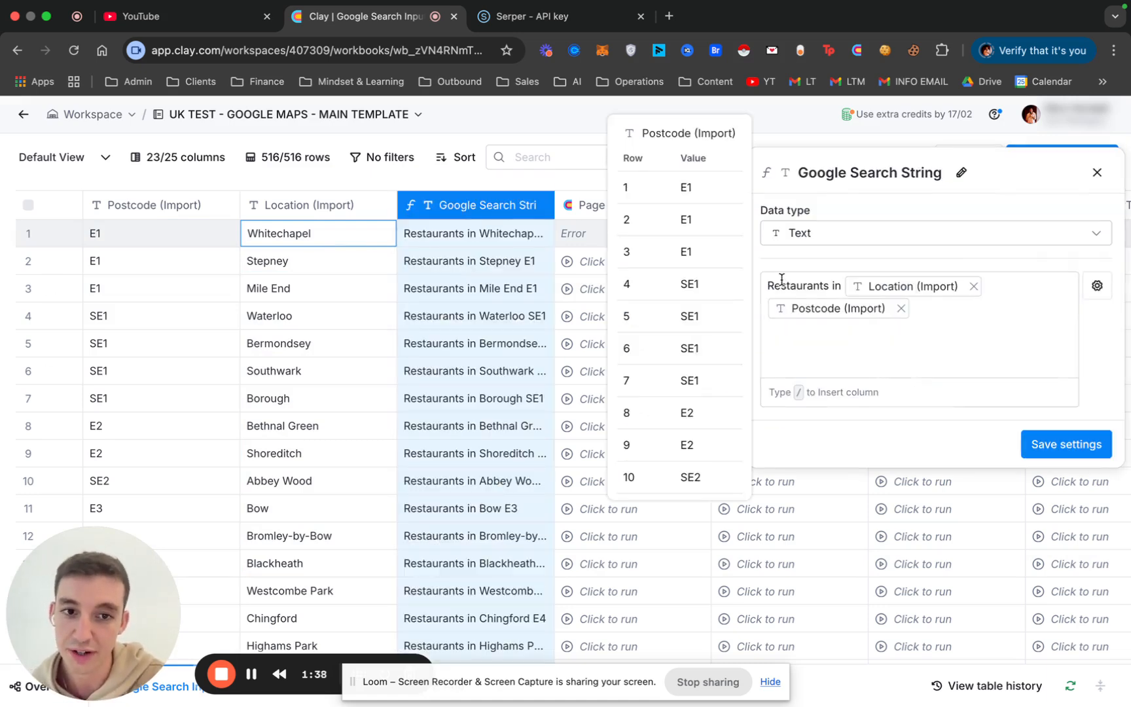
{"action": "mouse_move", "coordinate": [767, 286]}
{"action": "left_mouse_down"}
{"action": "mouse_move", "coordinate": [827, 284]}
{"action": "mouse_move", "coordinate": [767, 289]}
{"action": "left_mouse_up"}
{"action": "left_click", "coordinate": [828, 285]}
{"action": "left_click", "coordinate": [780, 286]}
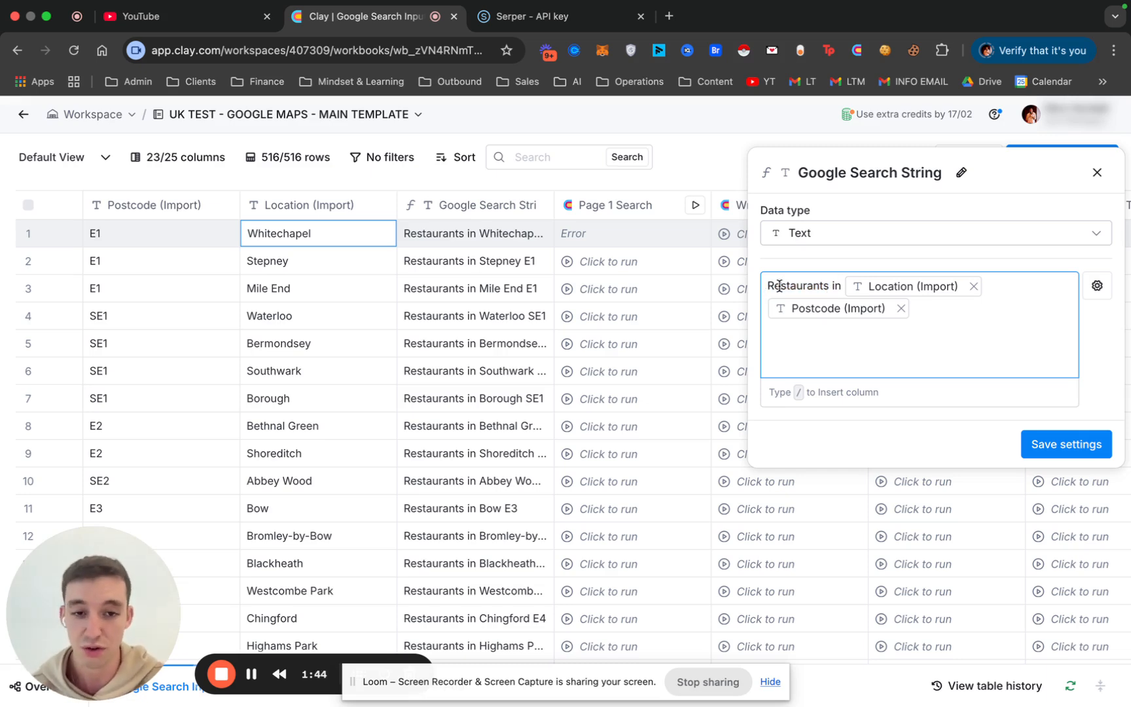
{"action": "left_click_drag", "start_coordinate": [829, 286], "coordinate": [770, 286]}
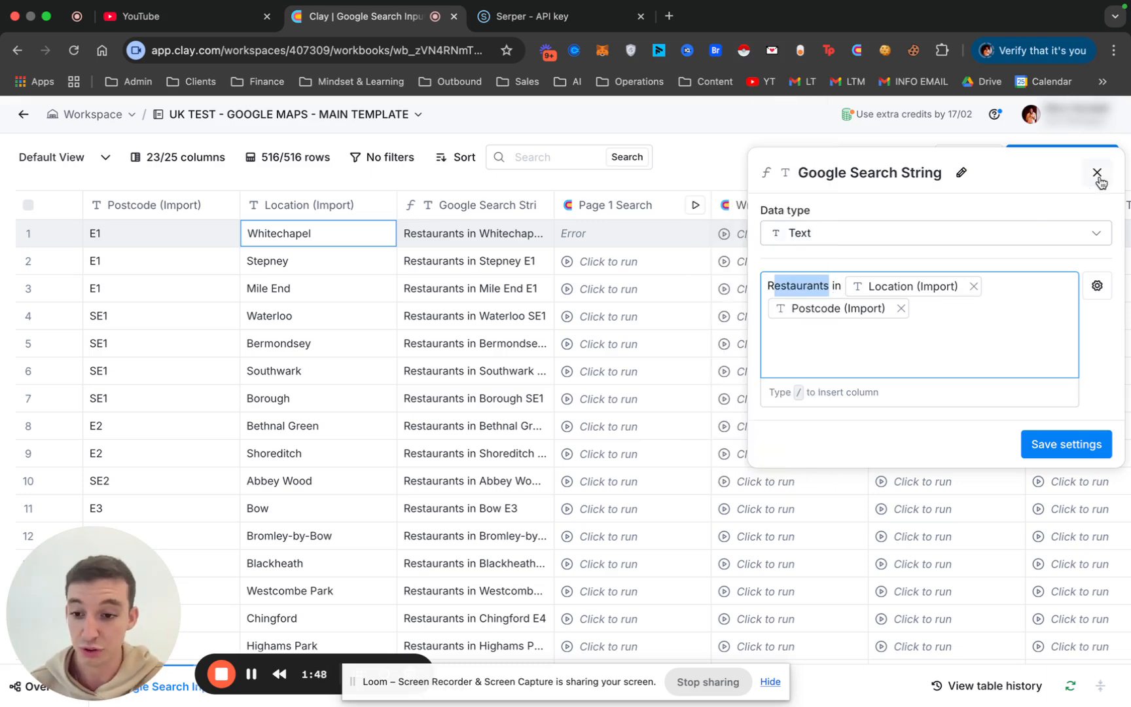
{"action": "mouse_move", "coordinate": [891, 293]}
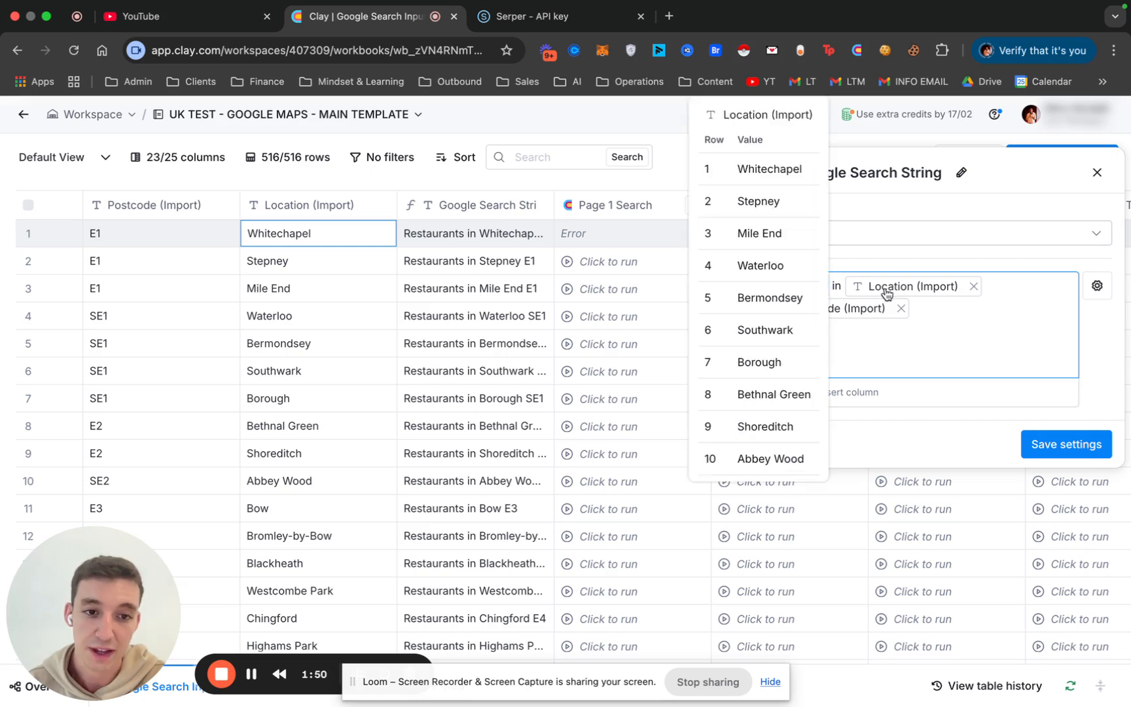
{"action": "left_click", "coordinate": [1098, 172]}
Inspect the full Google search strings for several rows, including Whitechapel, Shoreditch and Abbey Wood.
{"action": "left_click", "coordinate": [508, 239]}
{"action": "double_click", "coordinate": [507, 239]}
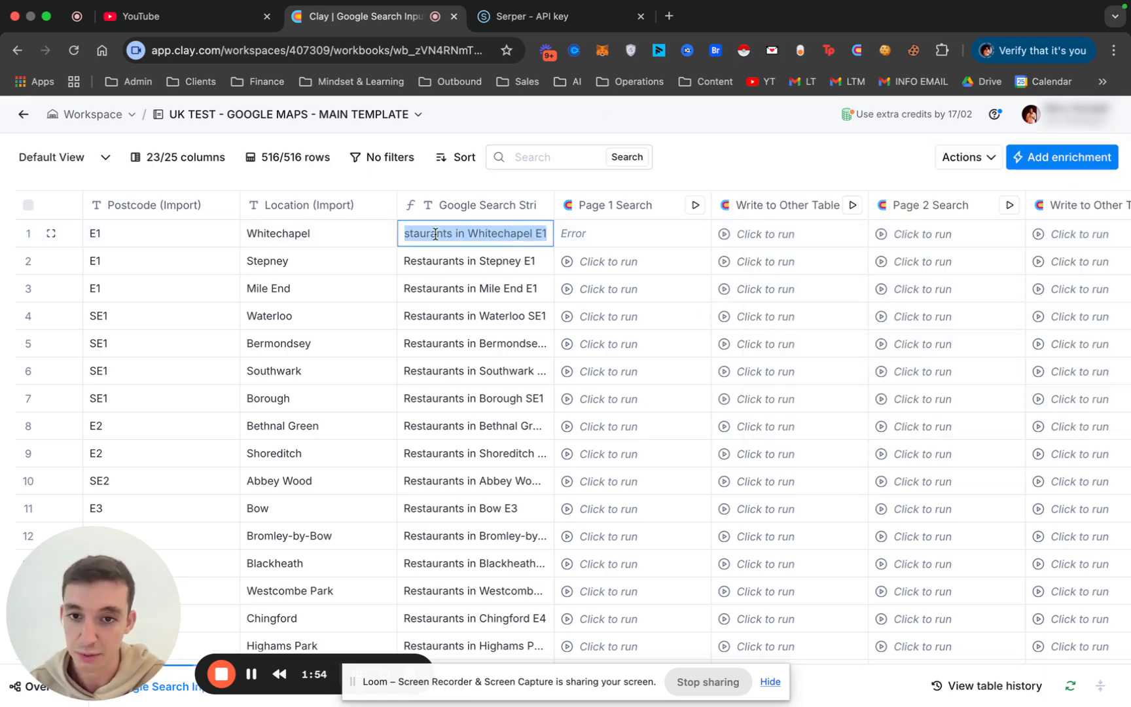
{"action": "left_click", "coordinate": [481, 460]}
{"action": "double_click", "coordinate": [481, 461]}
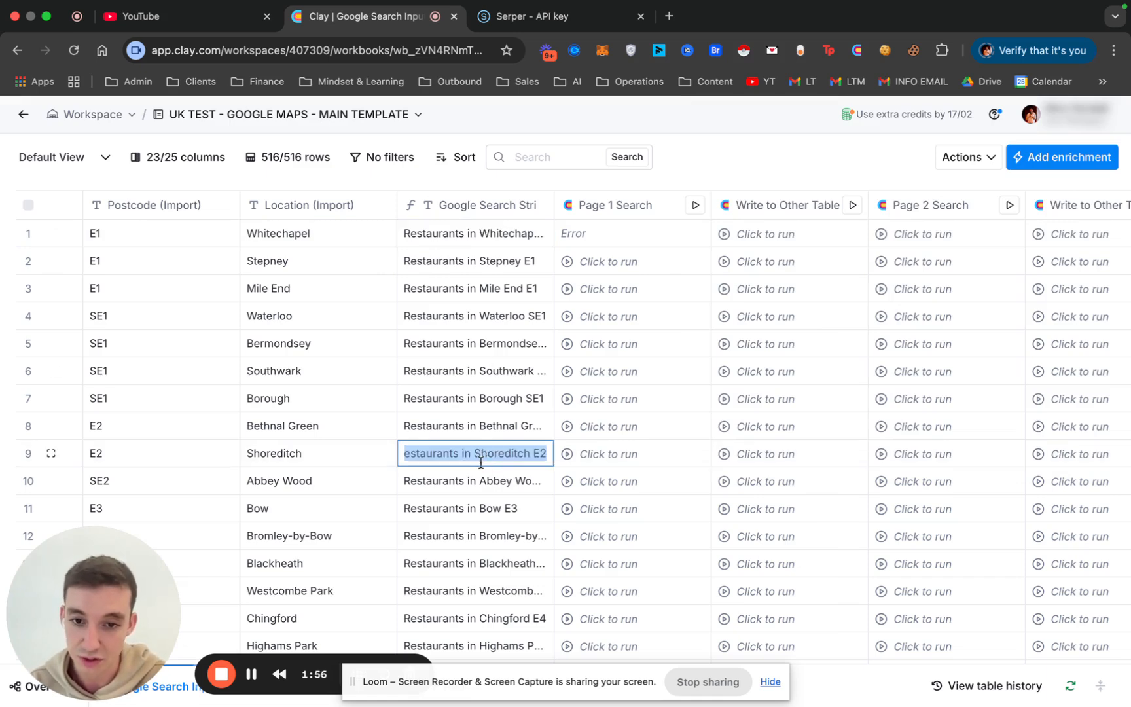
{"action": "double_click", "coordinate": [502, 488]}
{"action": "left_click", "coordinate": [516, 432]}
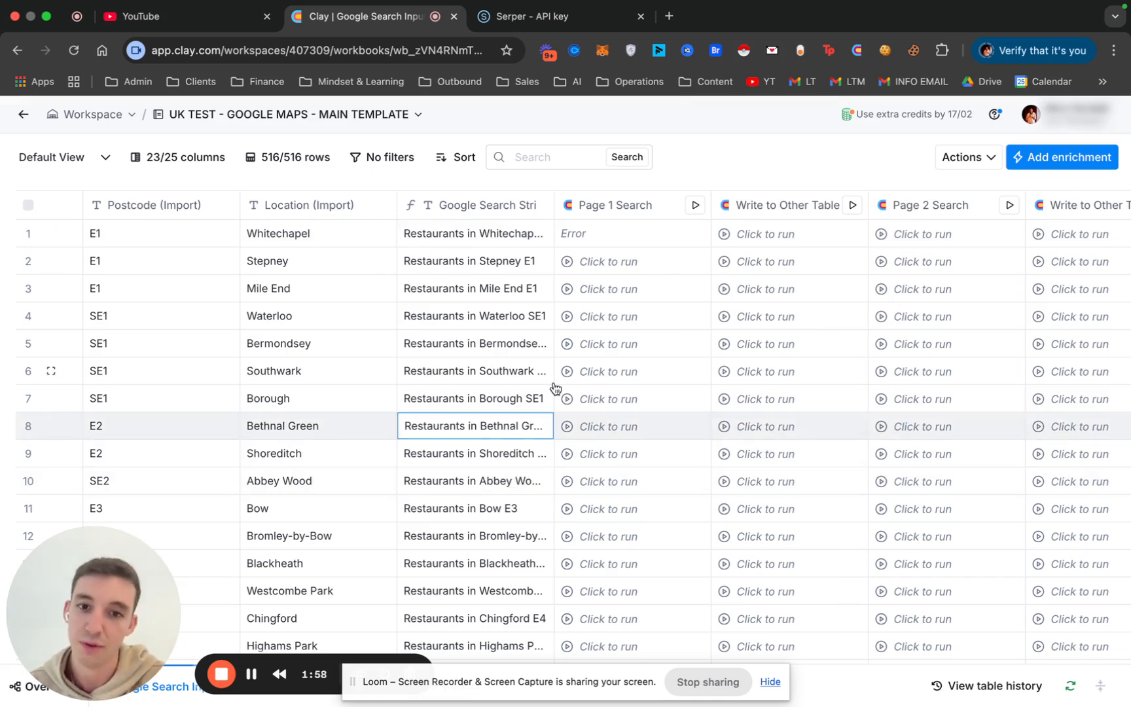
Review the Page 1 Search column's HTTP API method, endpoint and body, close the Serper API key page, and leave the column settings unchanged.
{"action": "left_click", "coordinate": [615, 213]}
{"action": "left_click", "coordinate": [563, 268]}
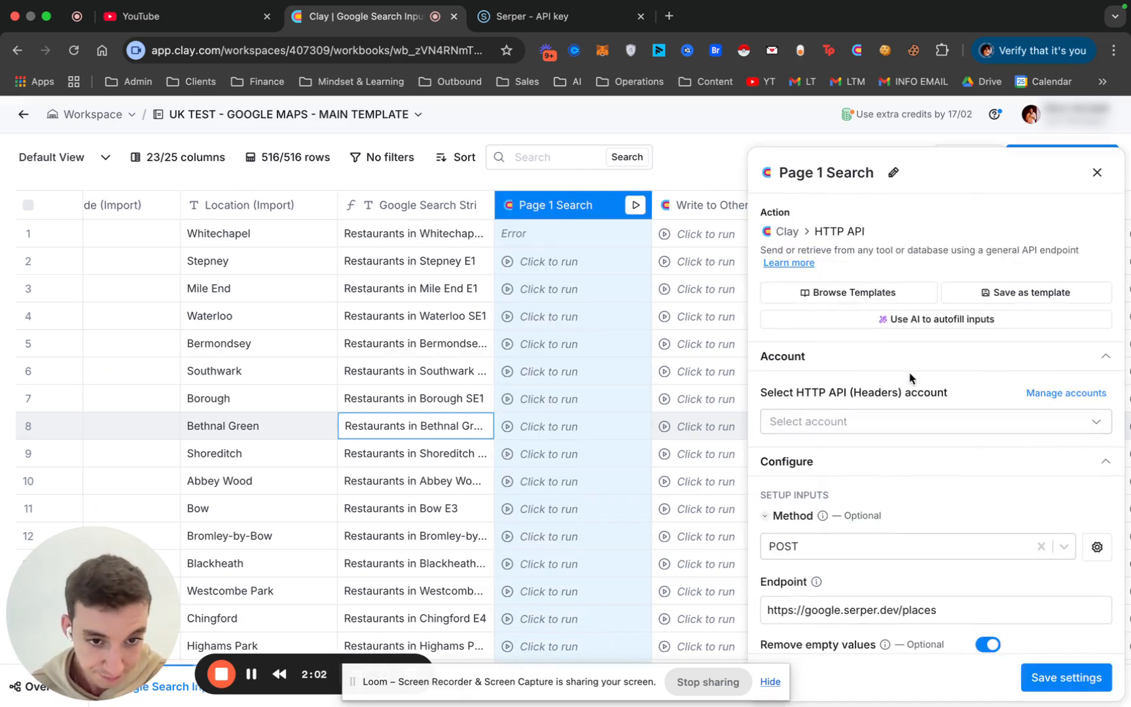
{"action": "scroll", "coordinate": [910, 378], "scroll_direction": "down", "scroll_amount": 5}
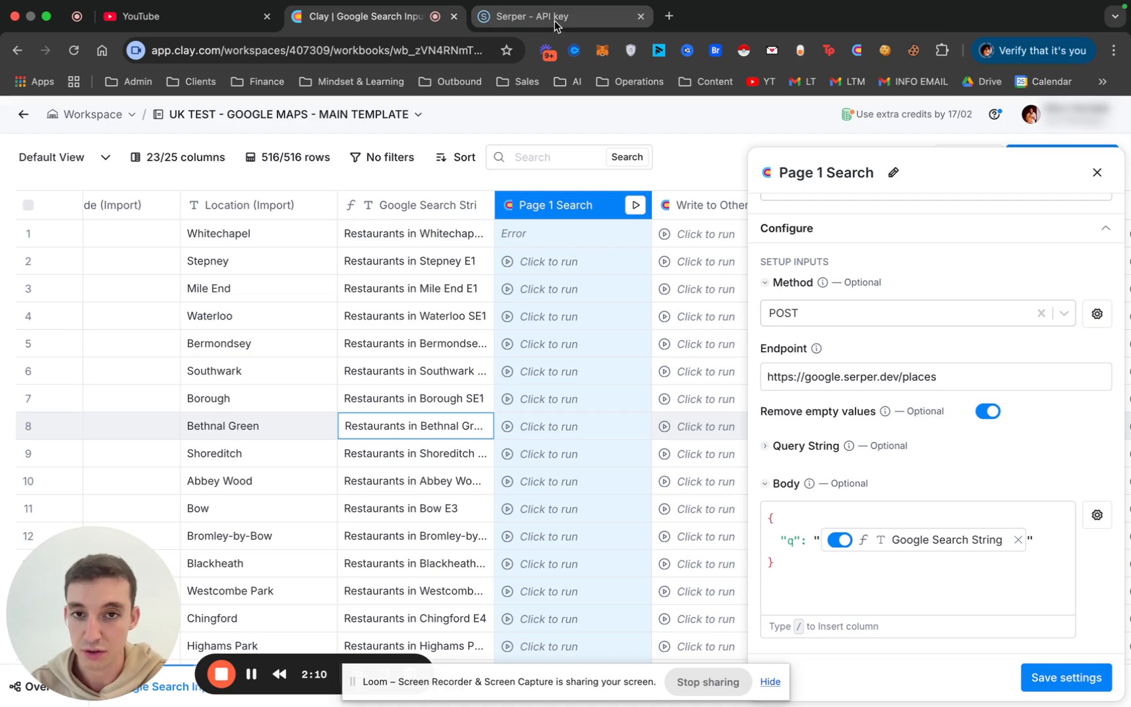
{"action": "left_click", "coordinate": [640, 16]}
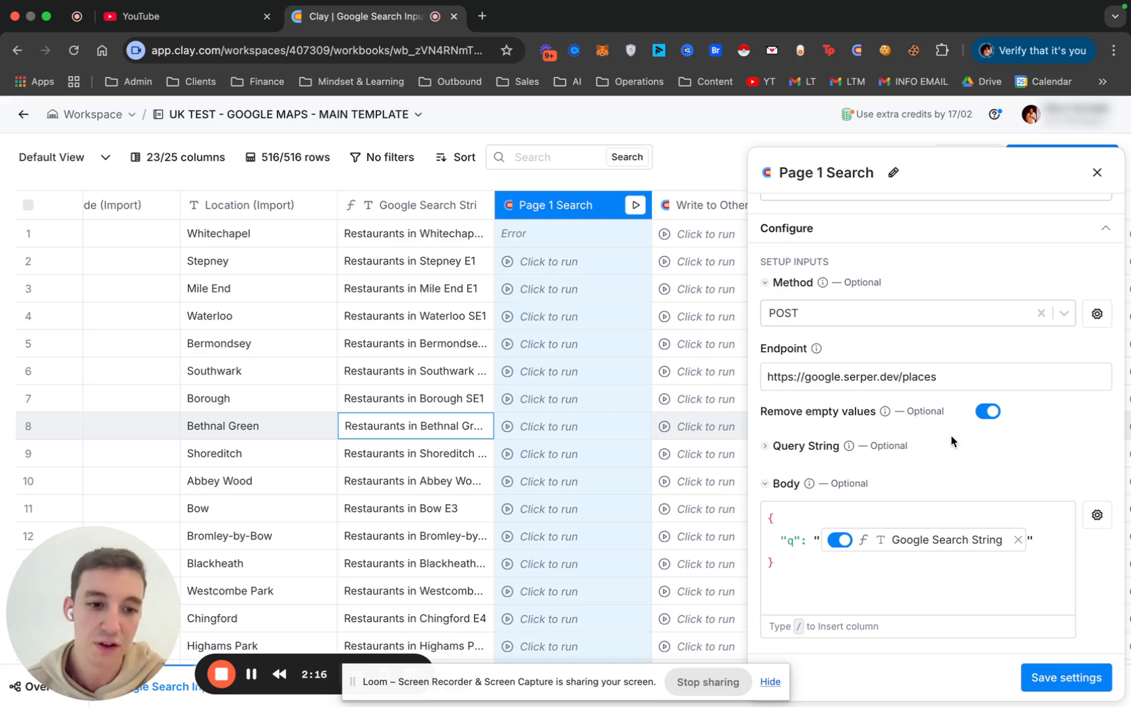
{"action": "mouse_move", "coordinate": [935, 548]}
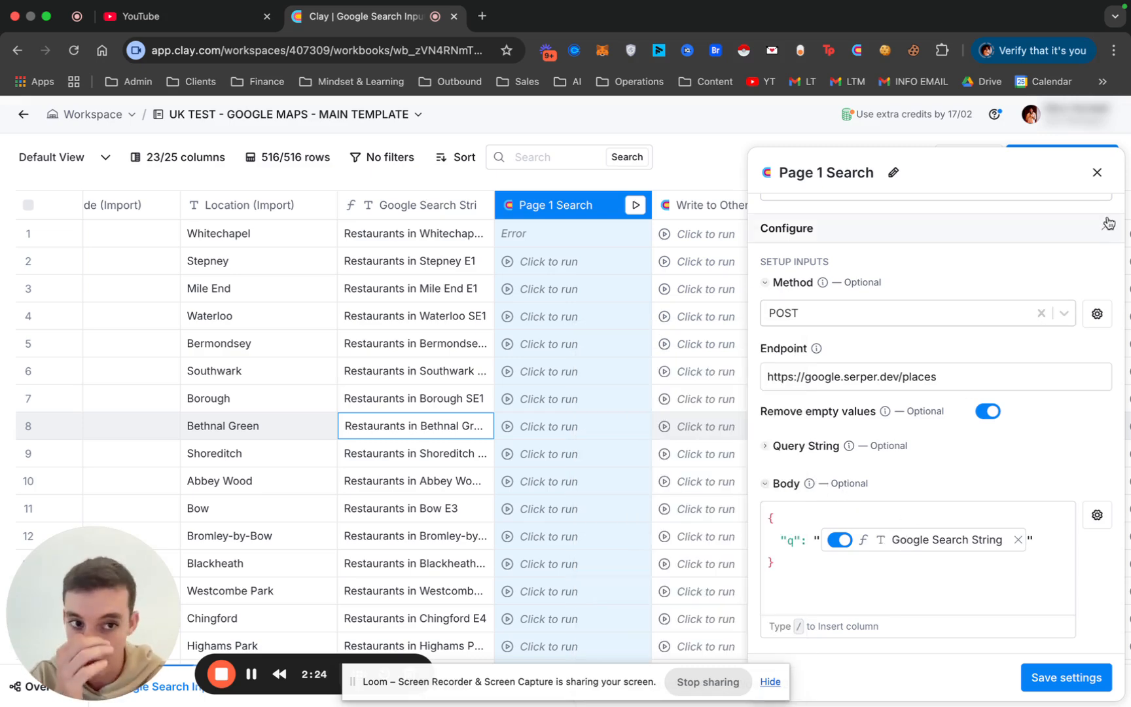
{"action": "left_click", "coordinate": [1097, 174]}
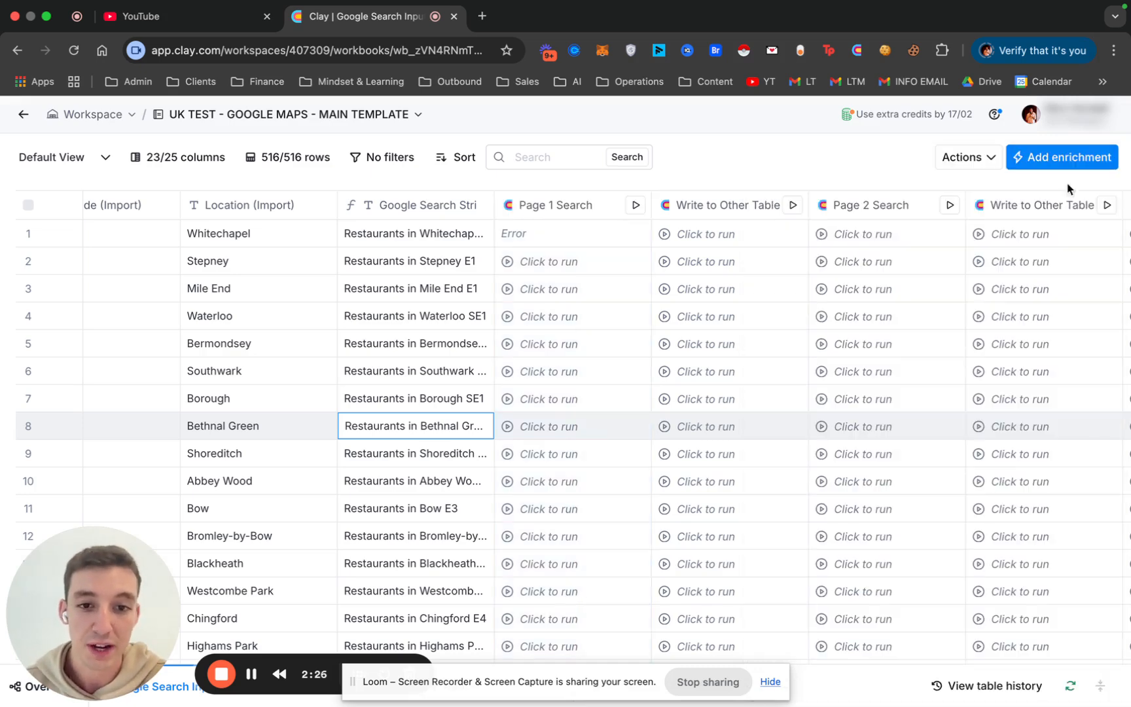
Try to run the Page 1 Search for the first four rows, Whitechapel to Waterloo.
{"action": "left_click", "coordinate": [637, 235]}
{"action": "left_click", "coordinate": [637, 235]}
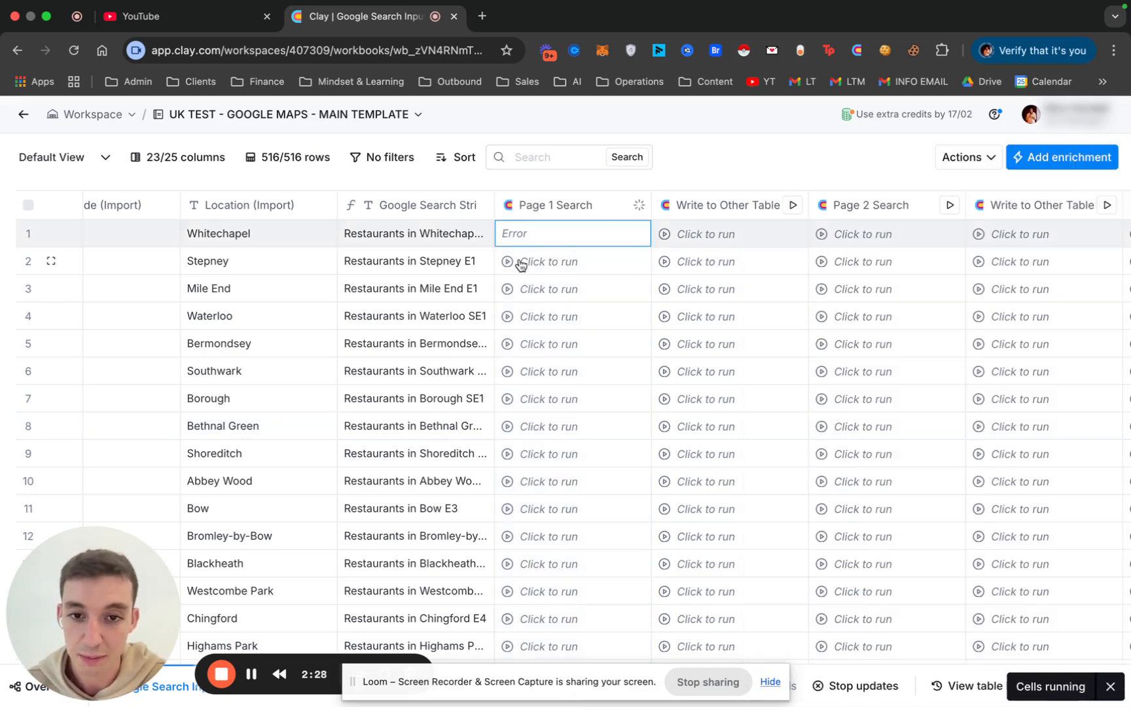
{"action": "left_click", "coordinate": [507, 261]}
{"action": "left_click", "coordinate": [508, 289]}
{"action": "left_click", "coordinate": [508, 317]}
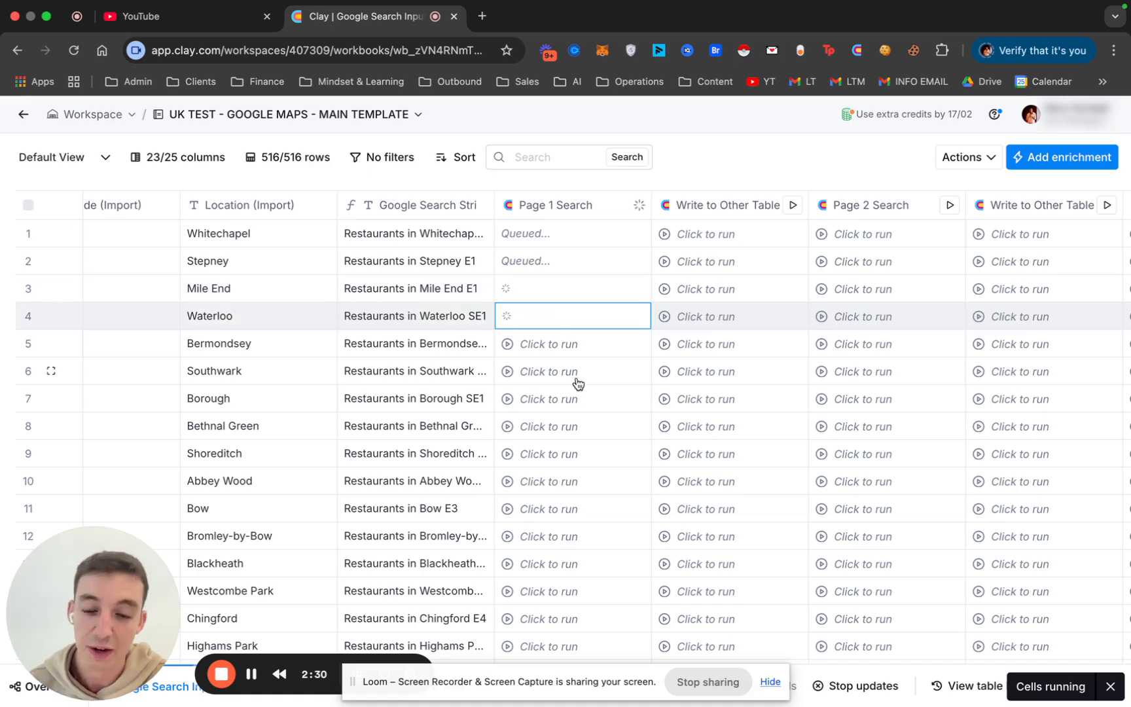
Rerun the Page 1 Search for the Whitechapel, Stepney, Mile End and Waterloo rows.
{"action": "left_click", "coordinate": [251, 675]}
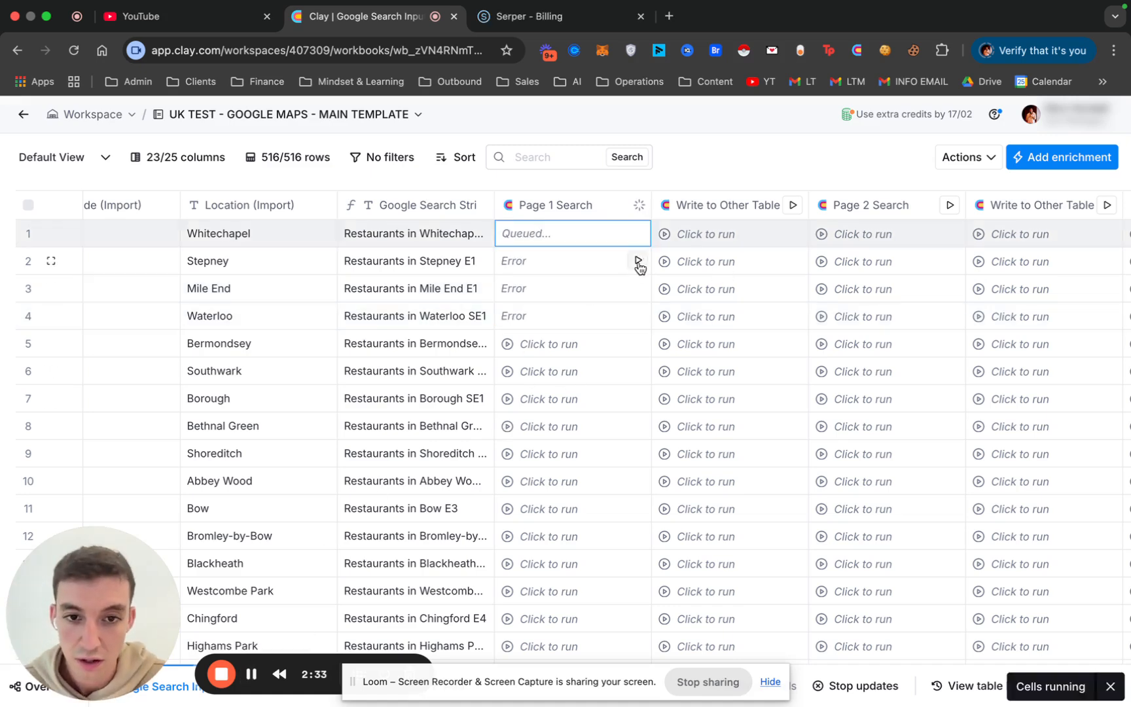
{"action": "left_click", "coordinate": [639, 264]}
{"action": "left_click", "coordinate": [639, 288]}
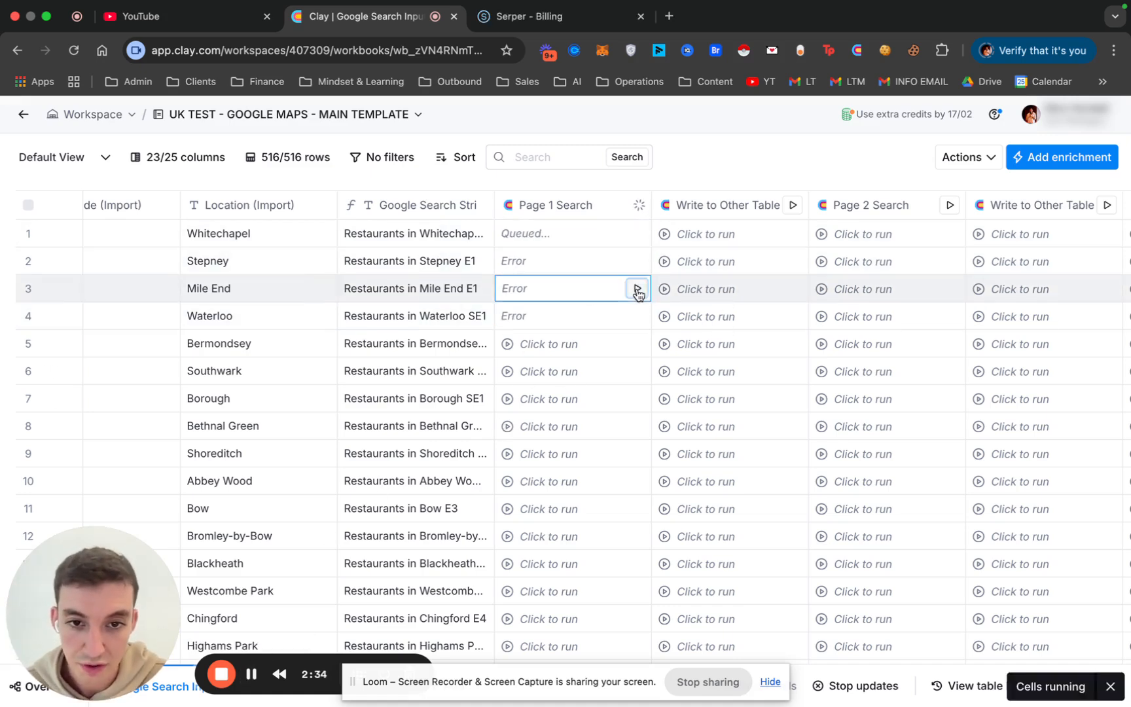
{"action": "left_click", "coordinate": [638, 315]}
{"action": "left_click", "coordinate": [628, 317]}
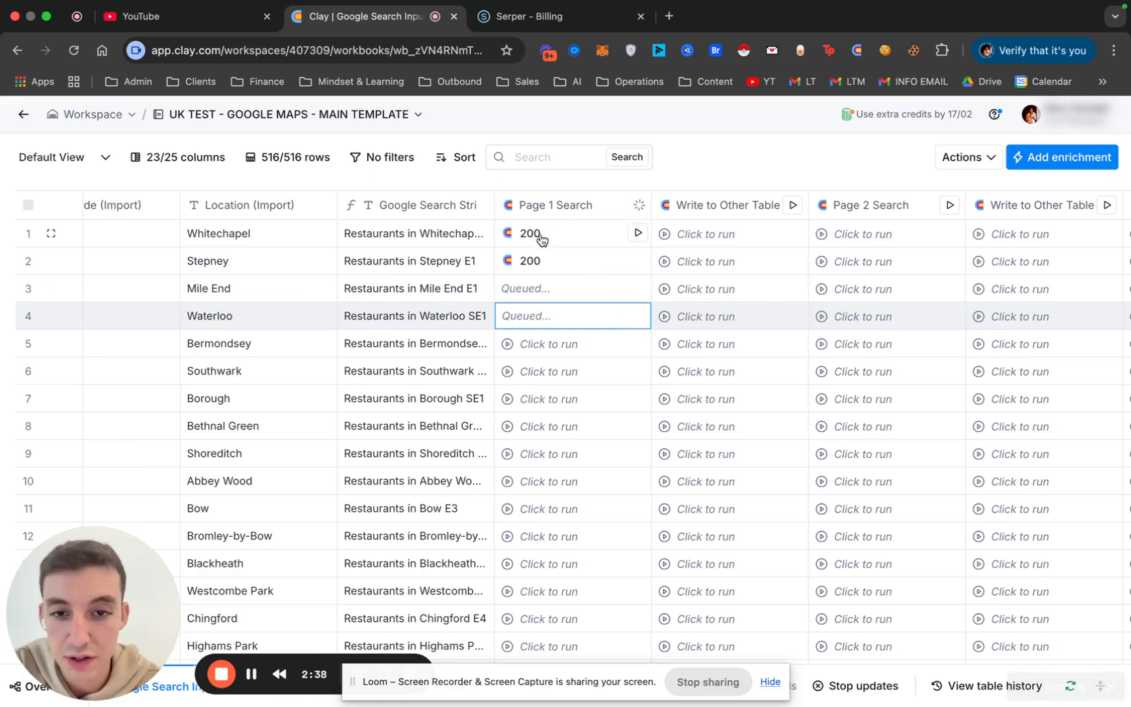
Inspect the Whitechapel row's Page 1 Search response, expanding the Places list and the details of its first place.
{"action": "left_click", "coordinate": [576, 243]}
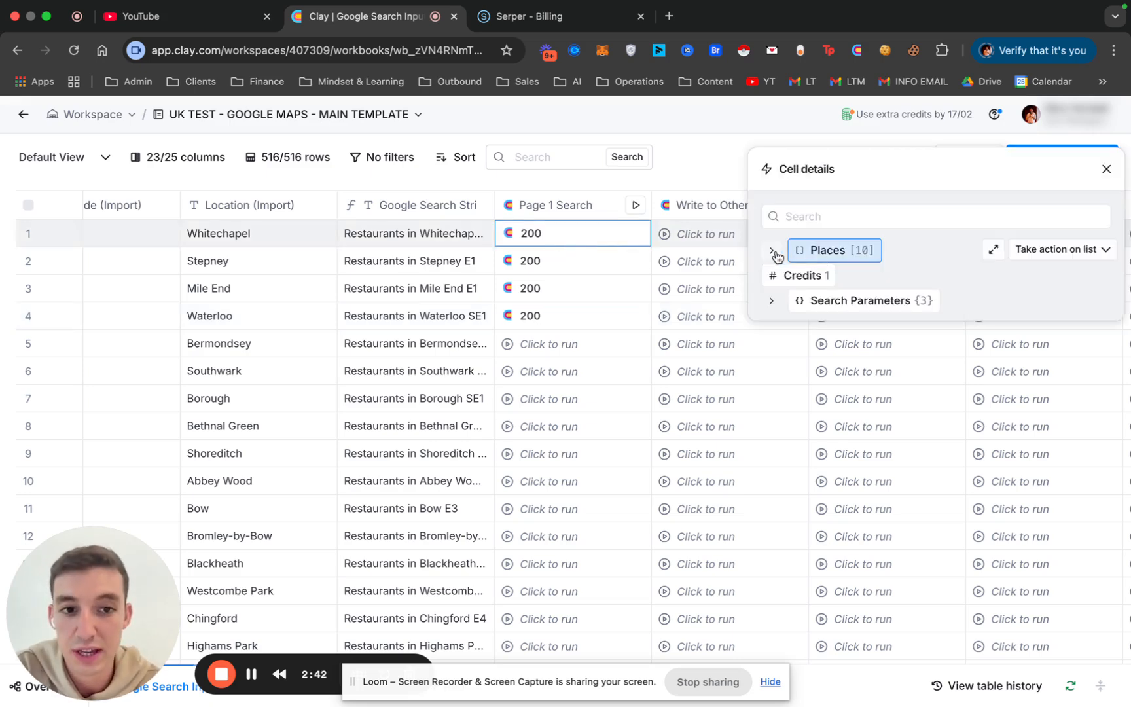
{"action": "left_click", "coordinate": [773, 253]}
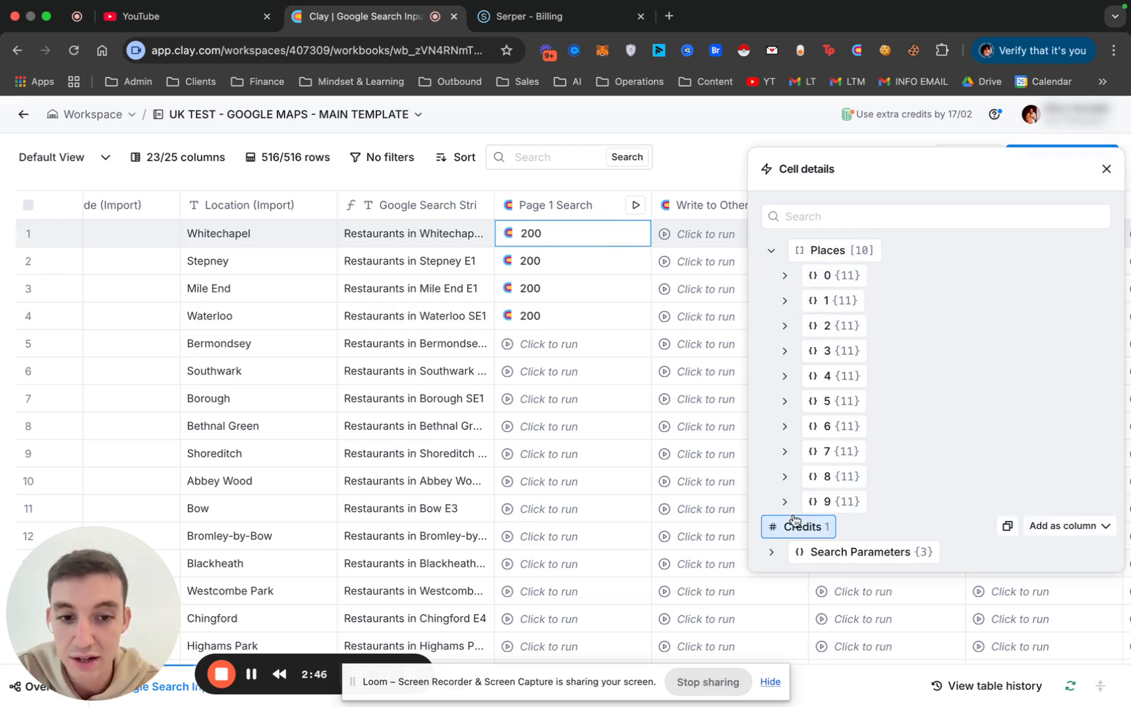
{"action": "left_click", "coordinate": [789, 277]}
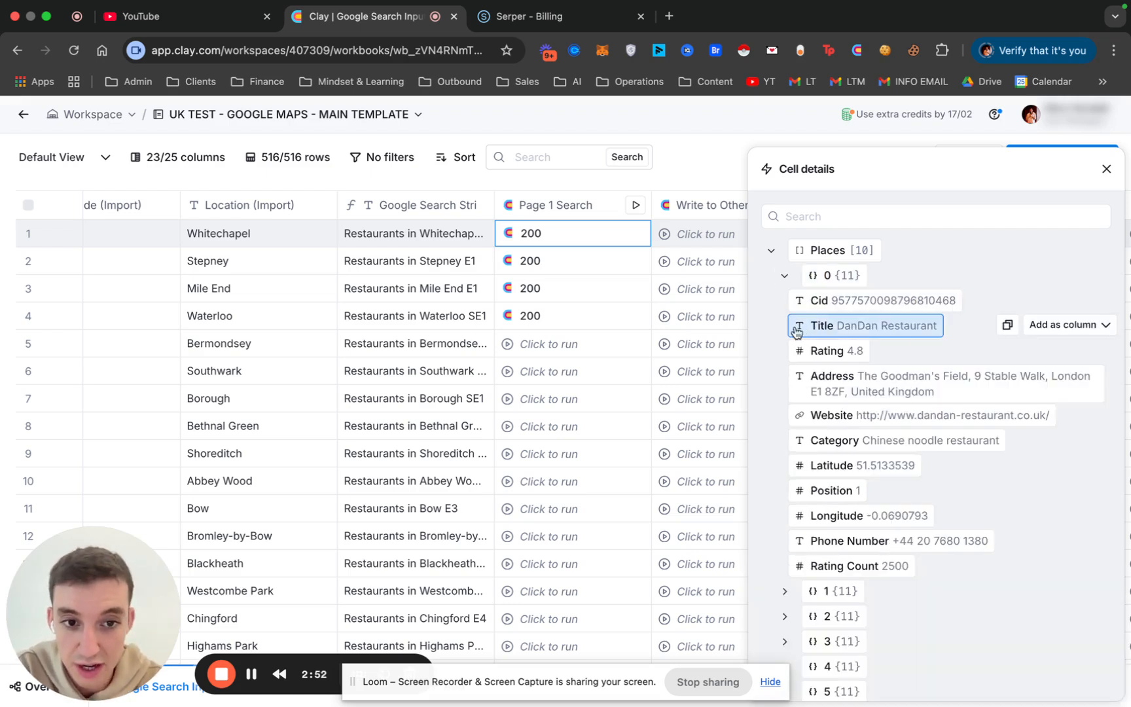
Copy the Whitechapel row's search string, search Google for "Restaurants in Whitechapel E1" in a new tab, and close the Serper billing page.
{"action": "left_click", "coordinate": [397, 232]}
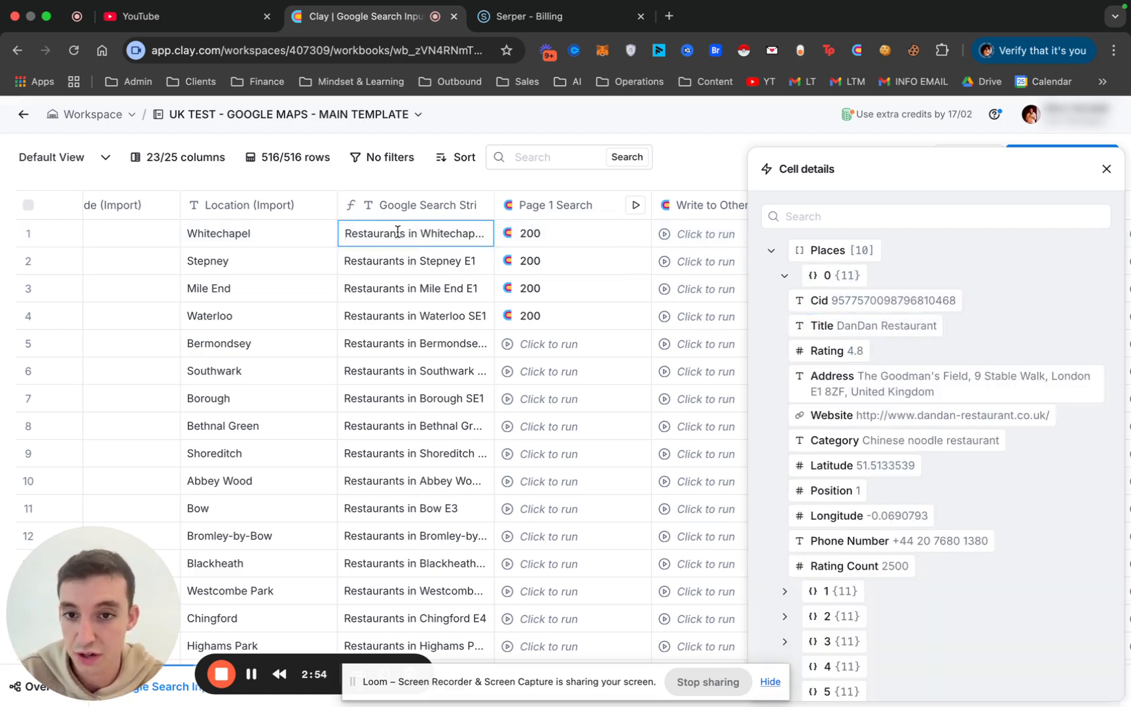
{"action": "double_click", "coordinate": [398, 233]}
{"action": "key", "text": "super+c"}
{"action": "left_click", "coordinate": [668, 17]}
{"action": "key", "text": "super+v"}
{"action": "key", "text": "Return"}
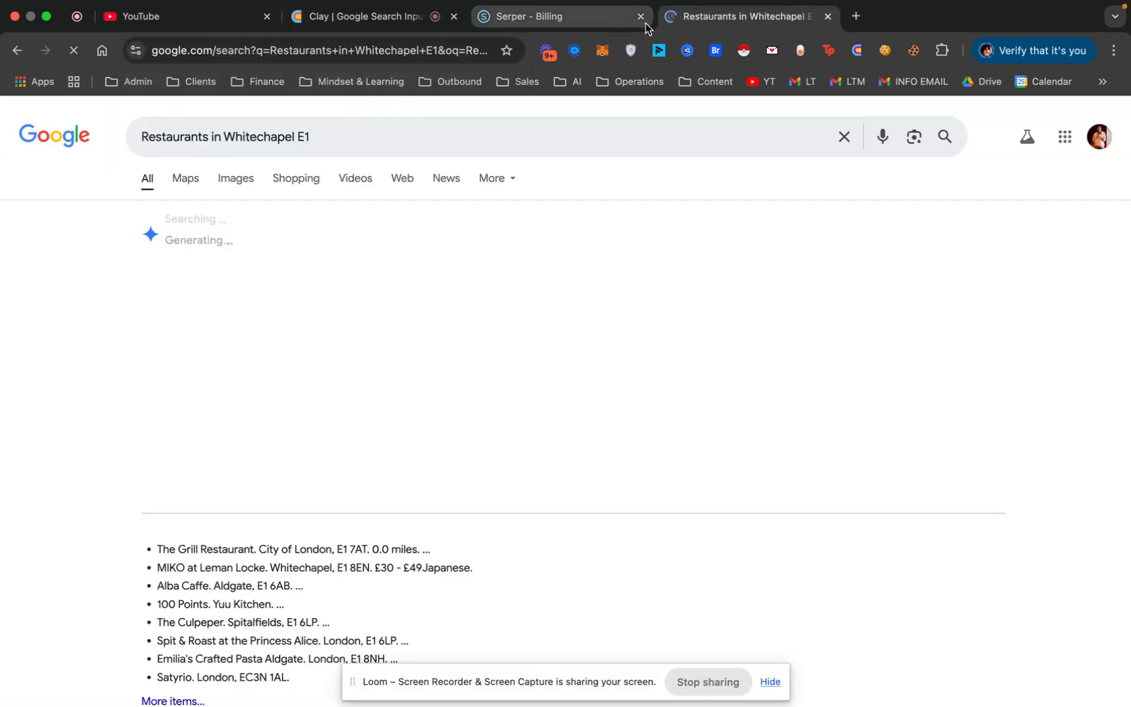
{"action": "left_click", "coordinate": [642, 17]}
Look through the Google results for restaurants in Whitechapel E1.
{"action": "scroll", "coordinate": [376, 380], "scroll_direction": "down", "scroll_amount": 8}
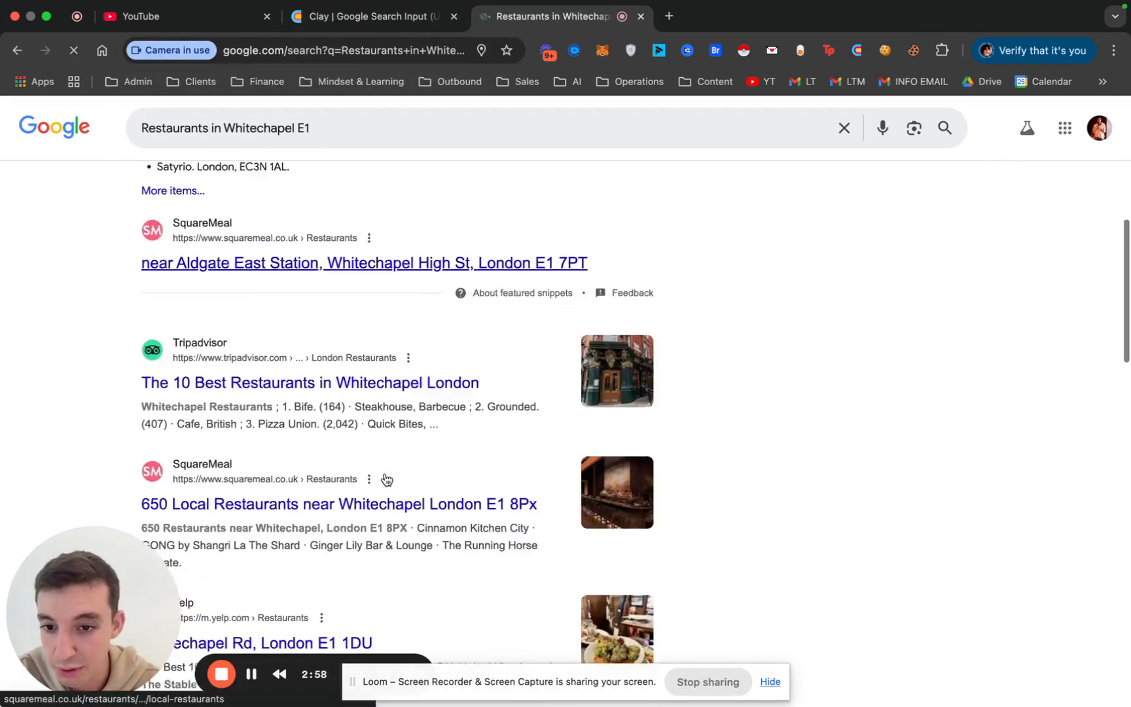
{"action": "scroll", "coordinate": [386, 479], "scroll_direction": "down", "scroll_amount": 20}
{"action": "scroll", "coordinate": [385, 478], "scroll_direction": "up", "scroll_amount": 5}
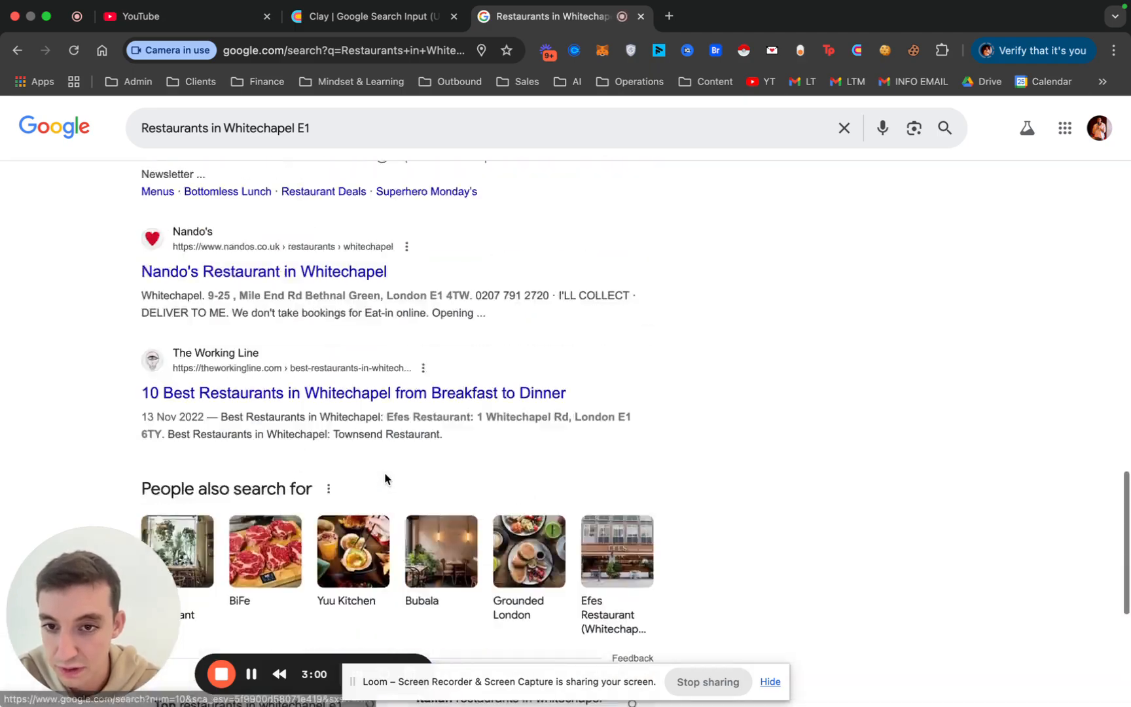
{"action": "scroll", "coordinate": [385, 479], "scroll_direction": "up", "scroll_amount": 10}
{"action": "scroll", "coordinate": [394, 346], "scroll_direction": "down", "scroll_amount": 5}
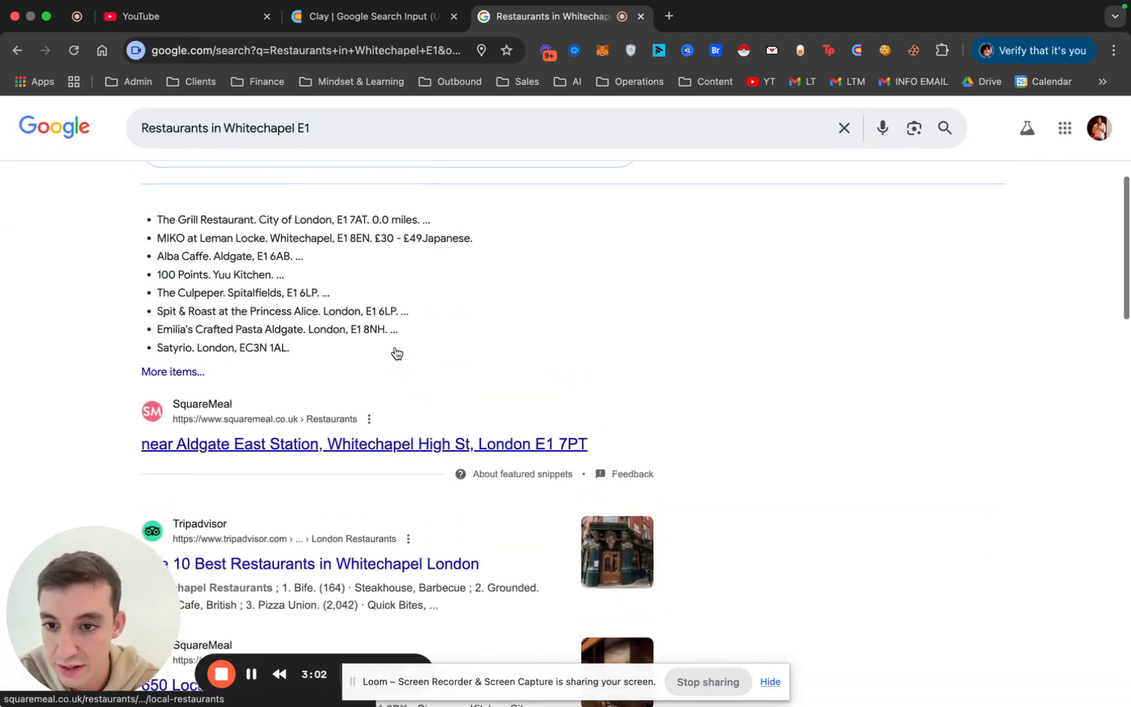
{"action": "scroll", "coordinate": [396, 354], "scroll_direction": "up", "scroll_amount": 3}
Switch the "Restaurants in Whitechapel E1" search to its Google Maps results and look through the listed places.
{"action": "left_click", "coordinate": [344, 129]}
{"action": "type", "text": "g"}
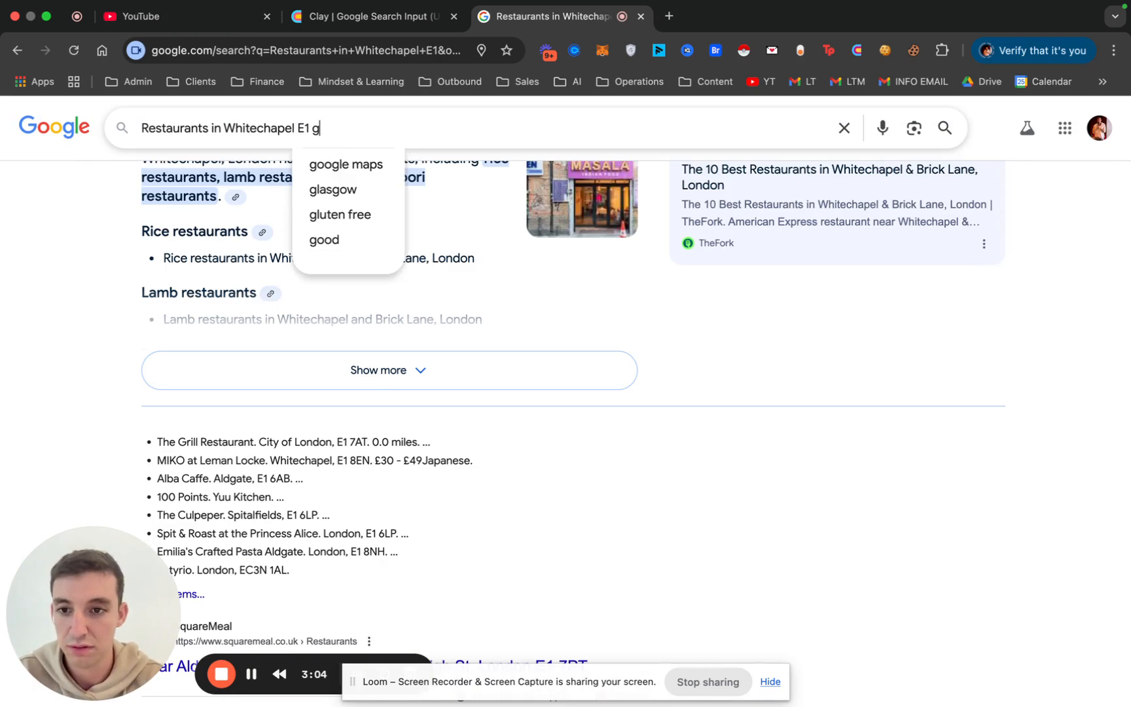
{"action": "key", "text": "BackSpace"}
{"action": "key", "text": "BackSpace"}
{"action": "key", "text": "Return"}
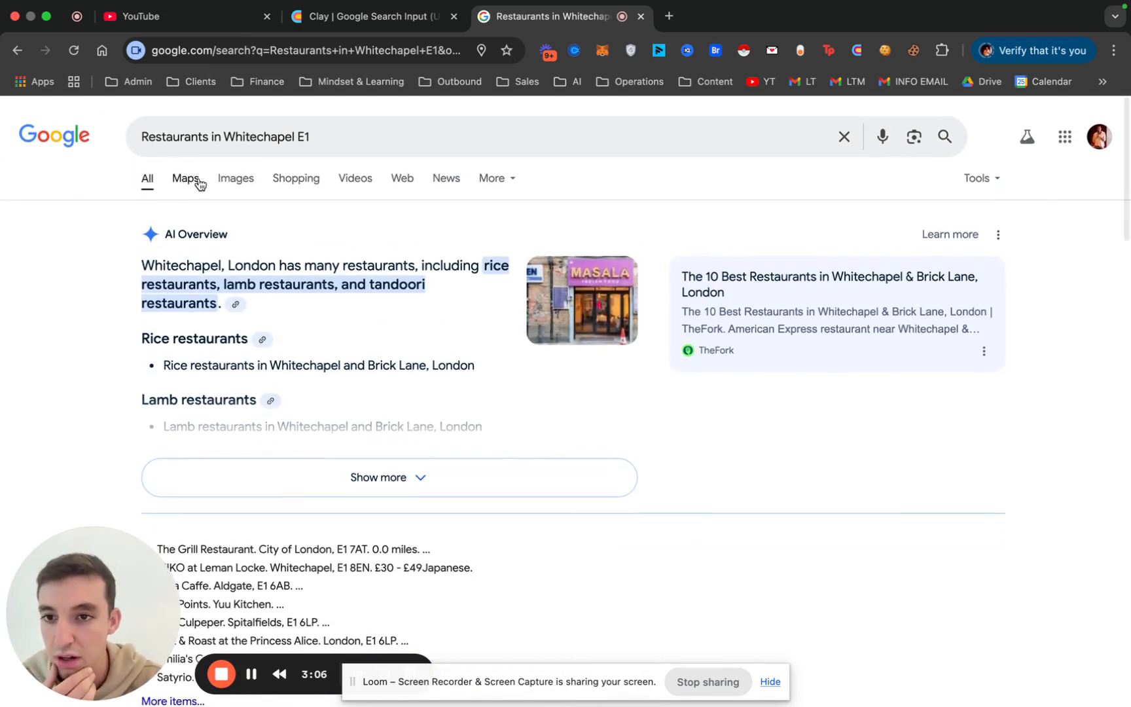
{"action": "left_click", "coordinate": [200, 186]}
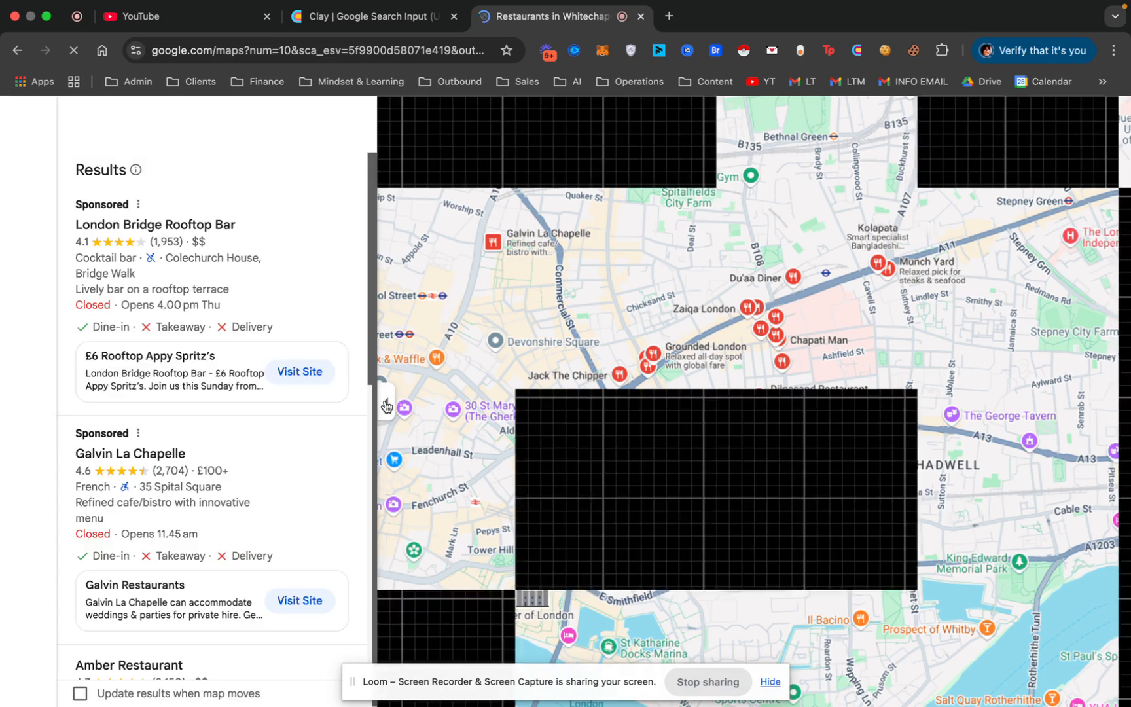
{"action": "scroll", "coordinate": [247, 252], "scroll_direction": "down", "scroll_amount": 4}
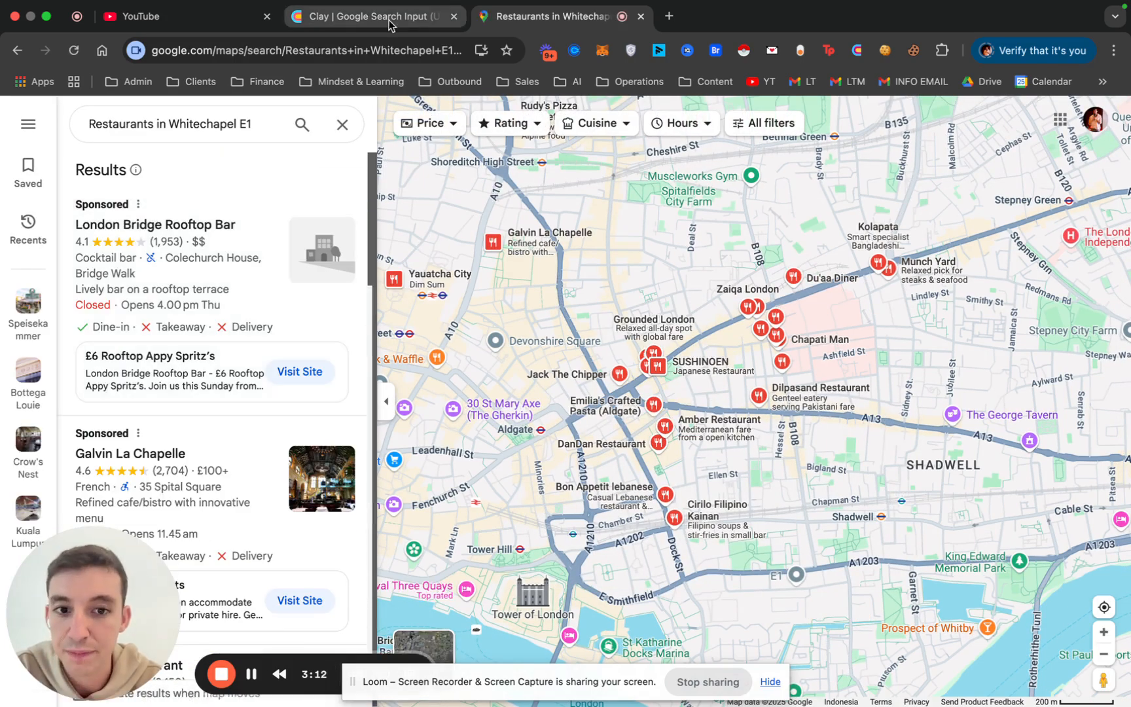
{"action": "scroll", "coordinate": [275, 336], "scroll_direction": "down", "scroll_amount": 7}
Return to the Clay table and examine the details of places 0, 1 and 9 in the Whitechapel row's Page 1 Search response.
{"action": "left_click", "coordinate": [369, 22]}
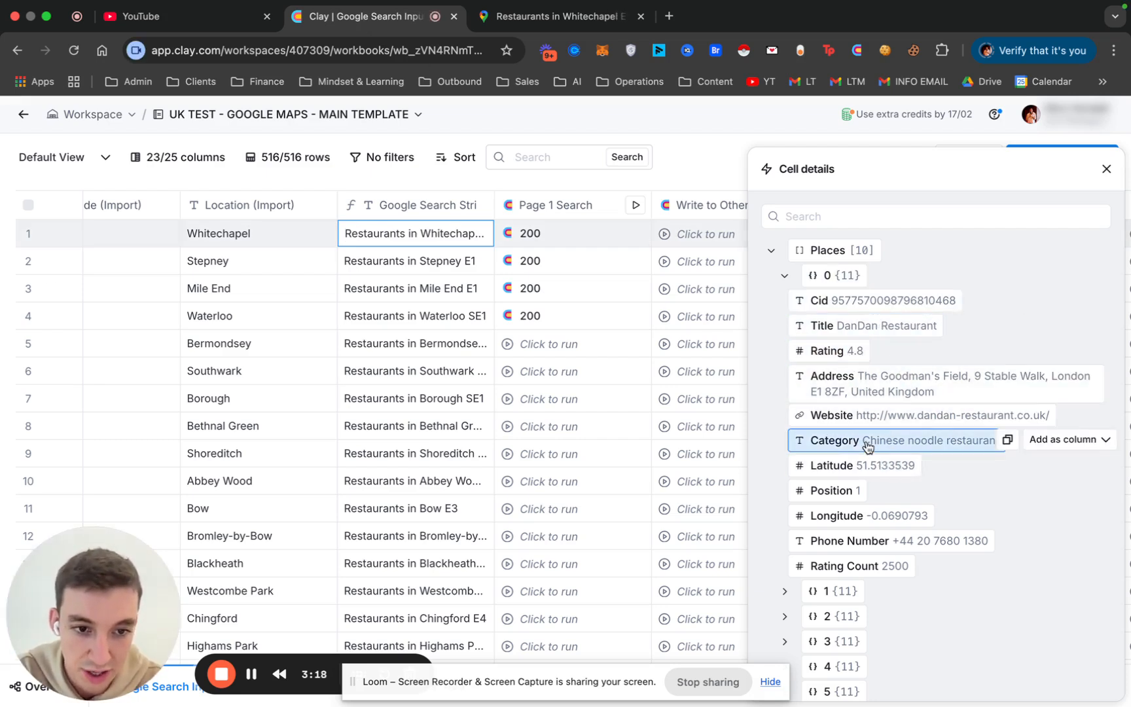
{"action": "scroll", "coordinate": [930, 497], "scroll_direction": "down", "scroll_amount": 2}
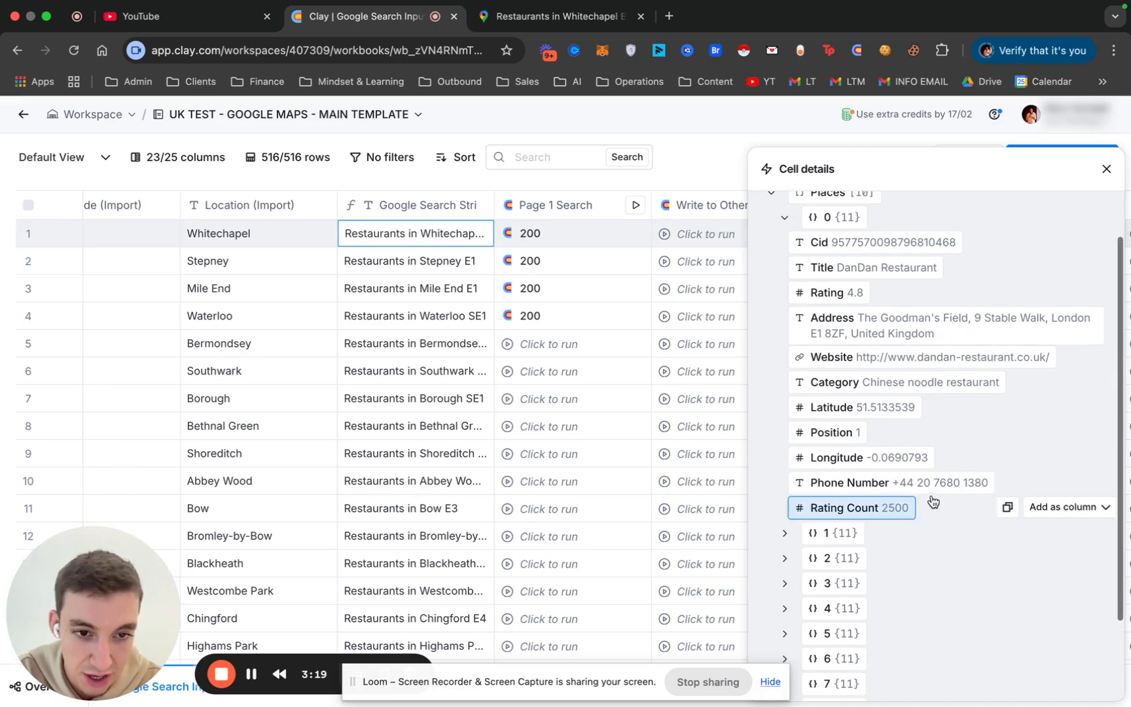
{"action": "left_click", "coordinate": [788, 535]}
{"action": "scroll", "coordinate": [851, 557], "scroll_direction": "down", "scroll_amount": 2}
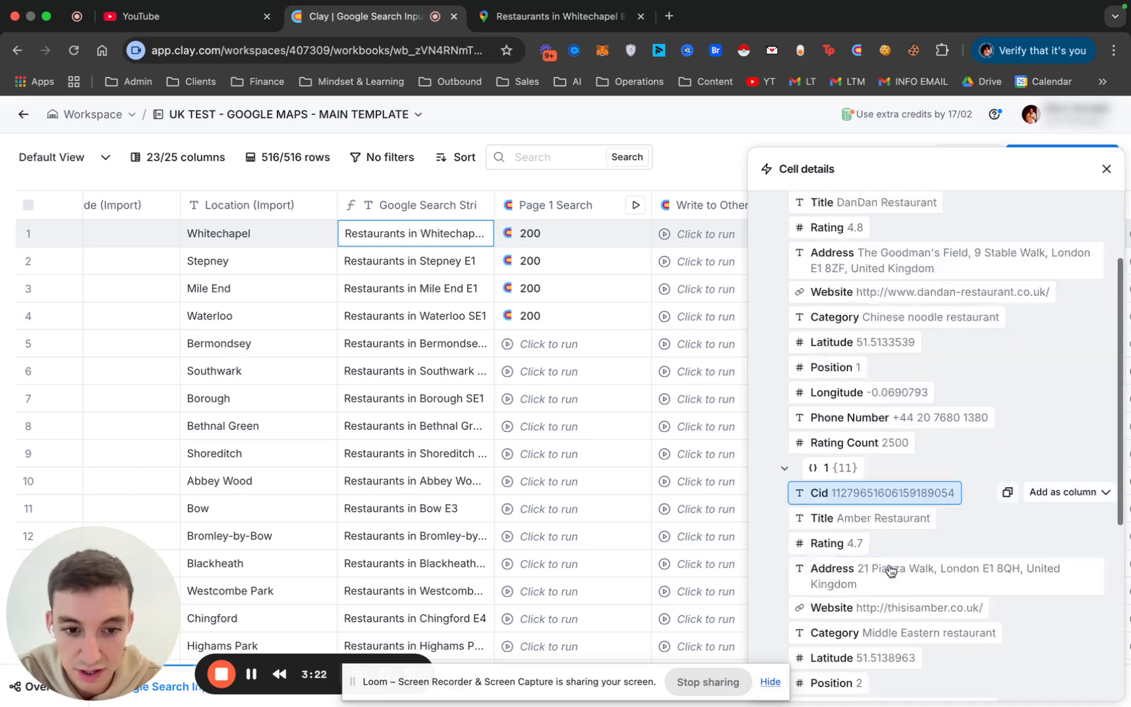
{"action": "scroll", "coordinate": [890, 571], "scroll_direction": "down", "scroll_amount": 10}
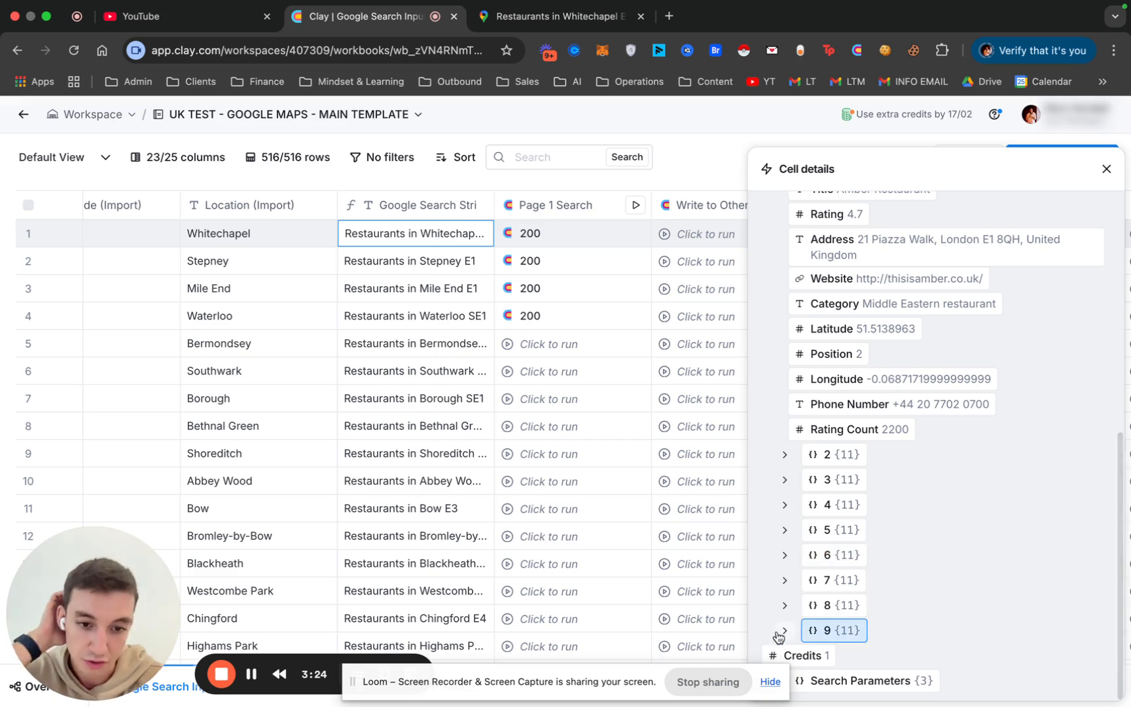
{"action": "left_click", "coordinate": [779, 633]}
{"action": "scroll", "coordinate": [871, 654], "scroll_direction": "down", "scroll_amount": 5}
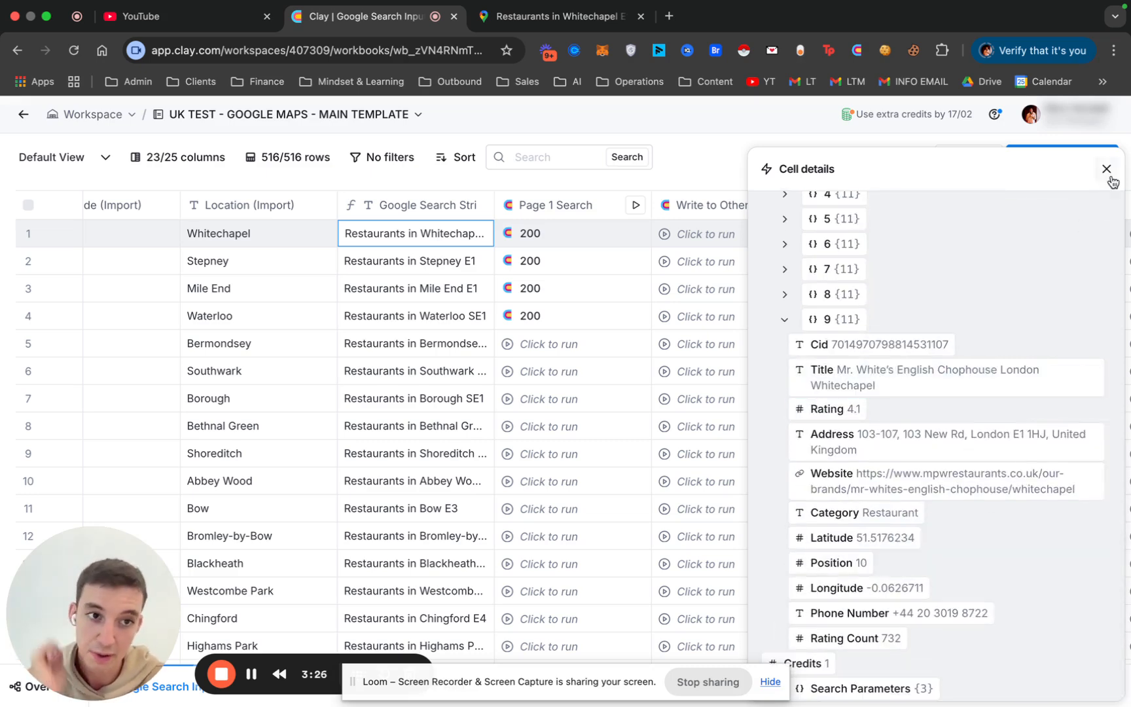
{"action": "left_click", "coordinate": [1106, 169]}
Look across the page search columns and their paired Write to Other Table columns through Page 10 Search.
{"action": "scroll", "coordinate": [735, 280], "scroll_direction": "right", "scroll_amount": 15}
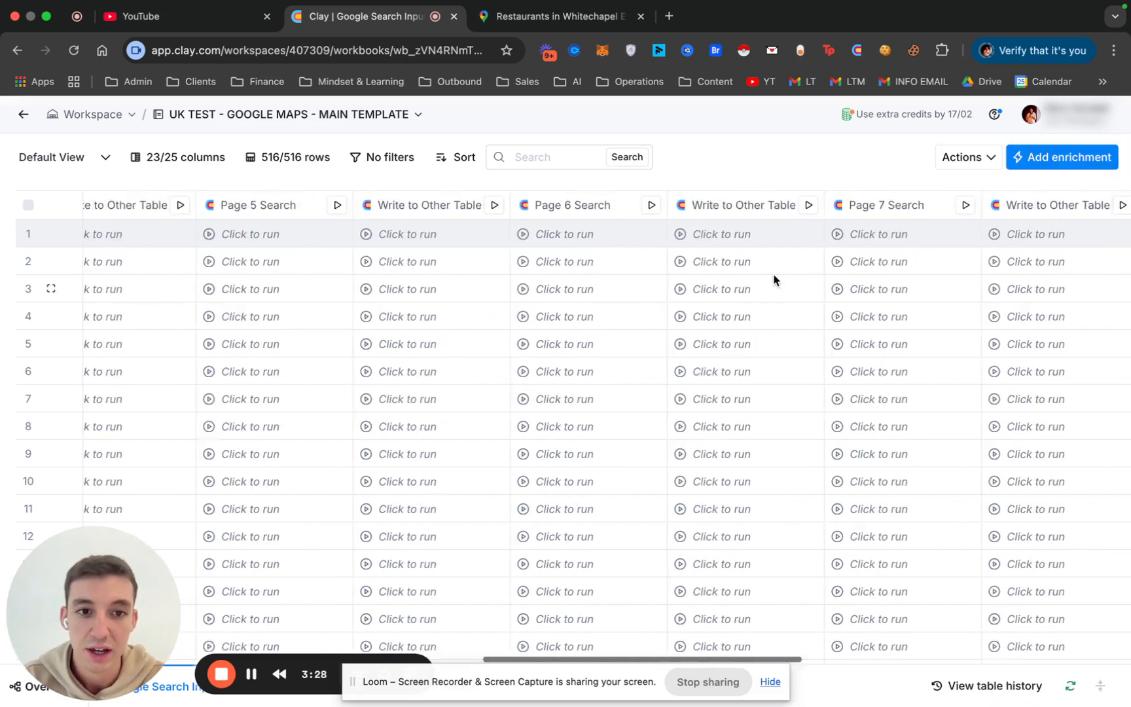
{"action": "scroll", "coordinate": [774, 280], "scroll_direction": "right", "scroll_amount": 15}
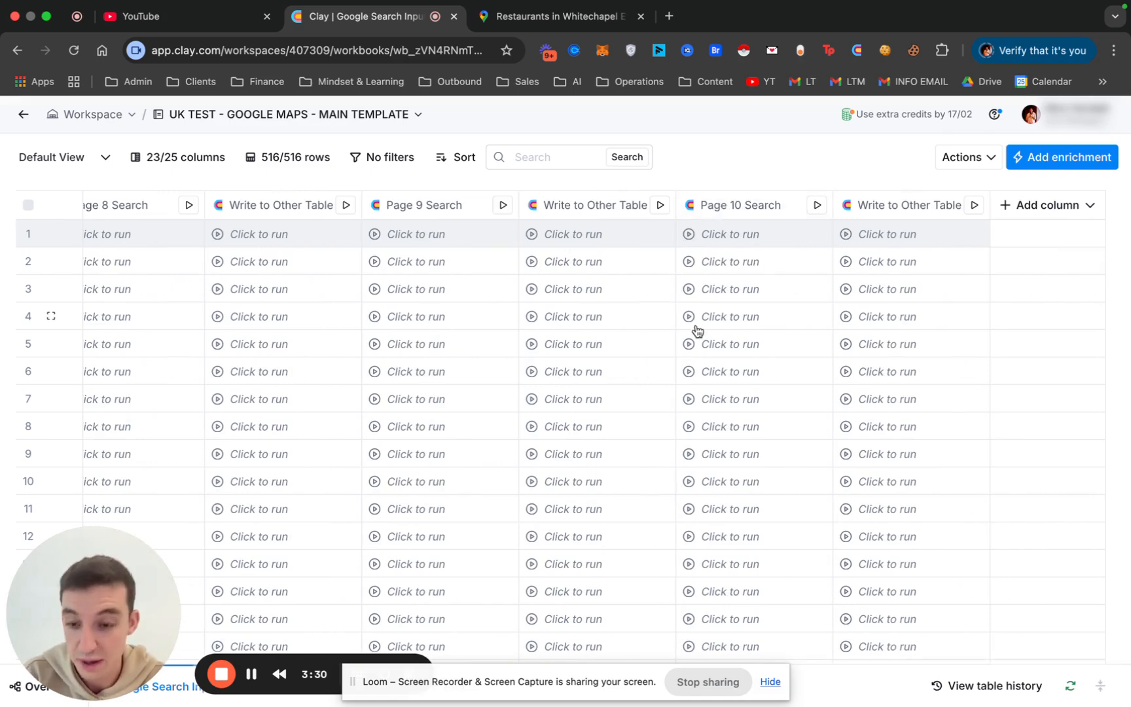
{"action": "scroll", "coordinate": [427, 350], "scroll_direction": "left", "scroll_amount": 20}
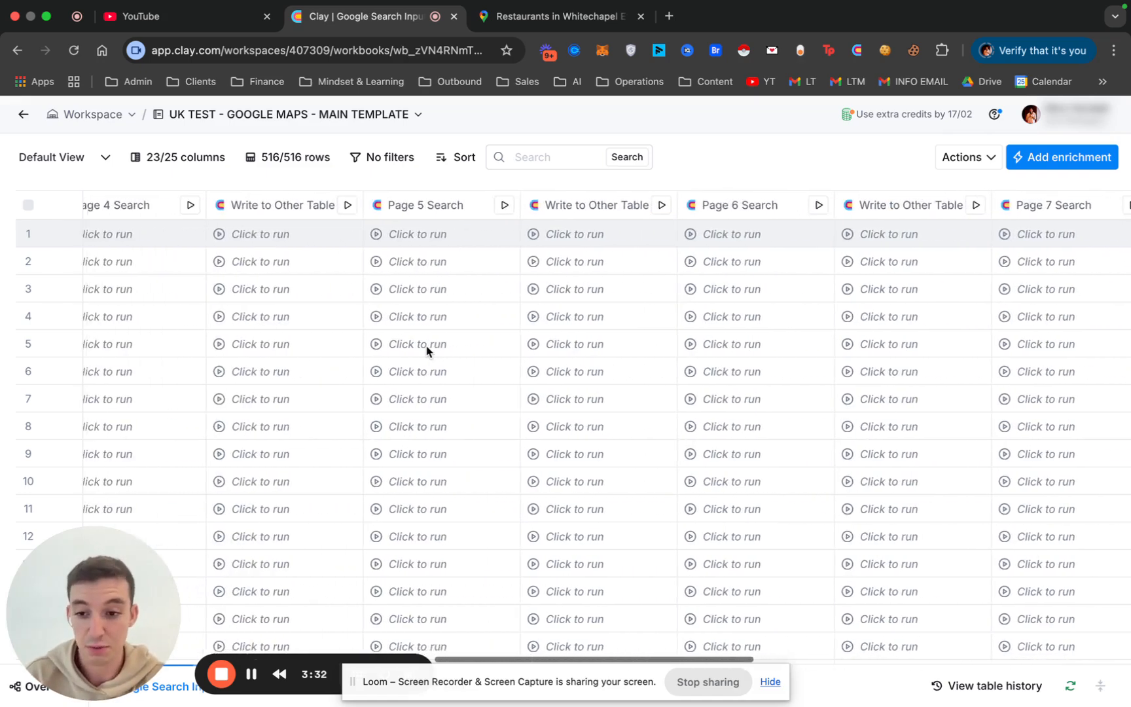
{"action": "scroll", "coordinate": [523, 327], "scroll_direction": "right", "scroll_amount": 5}
{"action": "scroll", "coordinate": [838, 220], "scroll_direction": "right", "scroll_amount": 8}
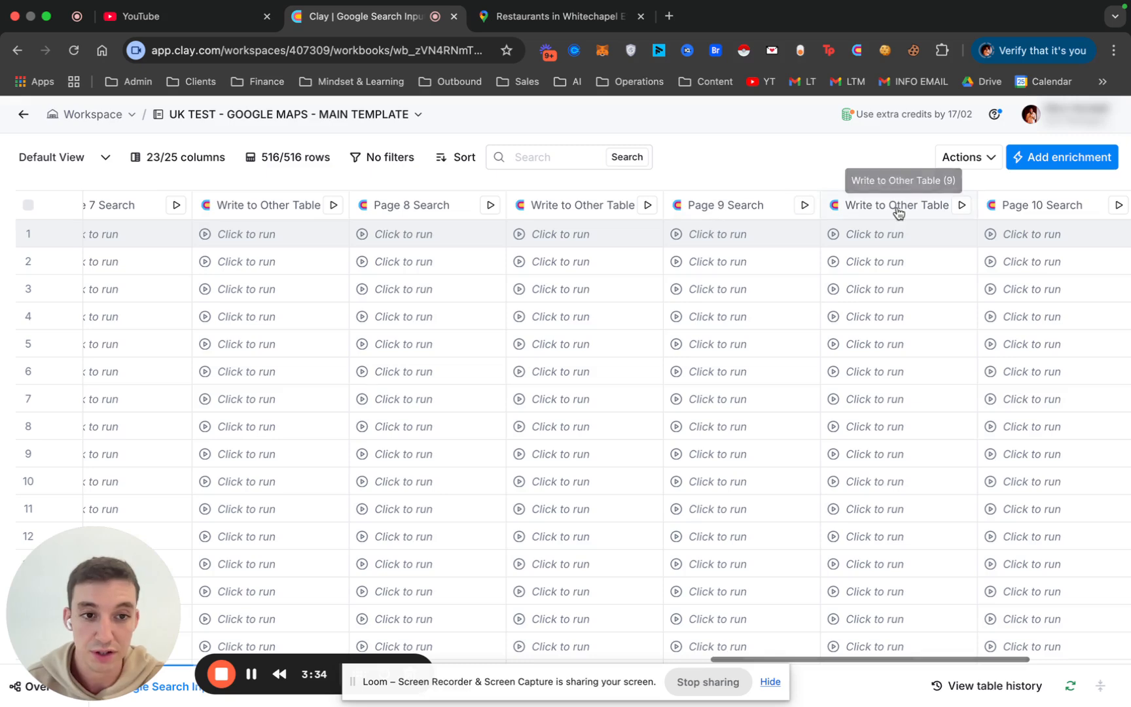
{"action": "scroll", "coordinate": [864, 219], "scroll_direction": "right", "scroll_amount": 5}
Duplicate the Page 10 Search column, rename the copy "Page 11 Search (2)", and set the page value in its request body to 11.
{"action": "left_click", "coordinate": [769, 216]}
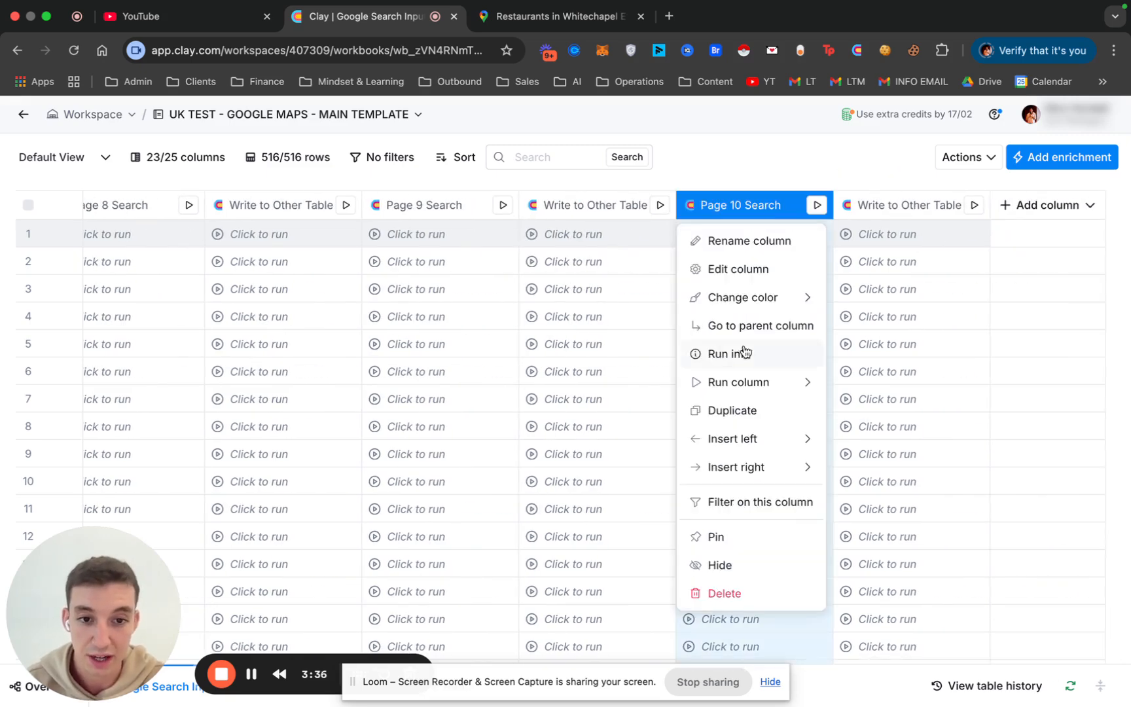
{"action": "left_click", "coordinate": [745, 407]}
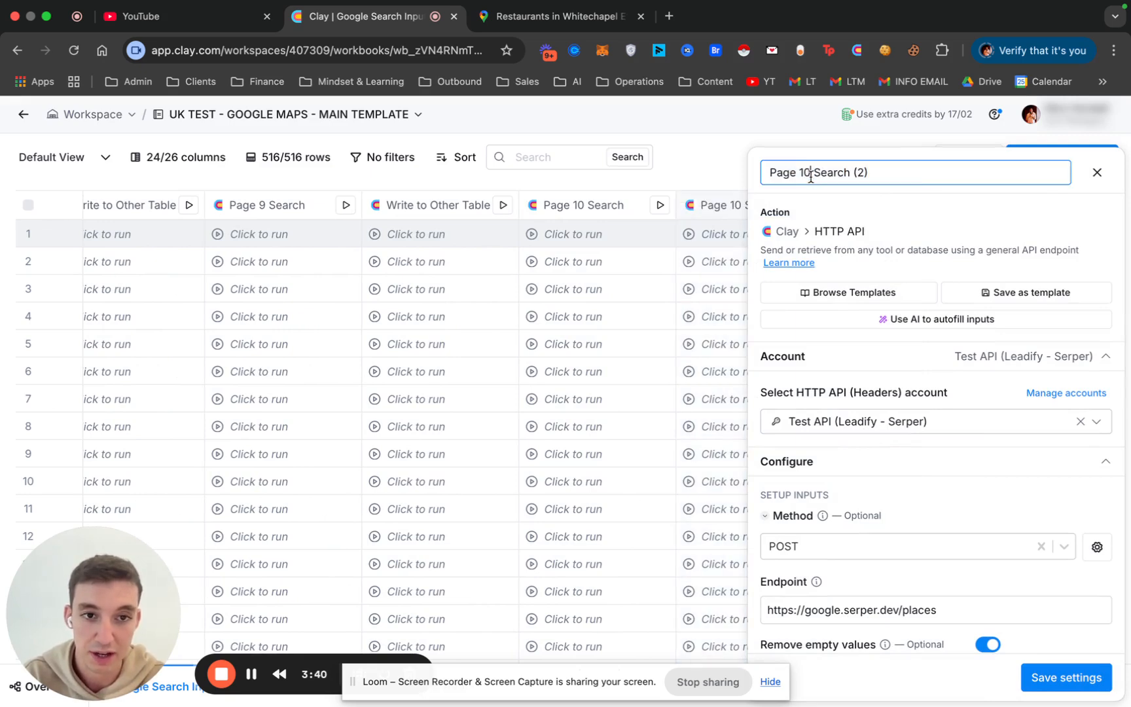
{"action": "scroll", "coordinate": [939, 426], "scroll_direction": "down", "scroll_amount": 3}
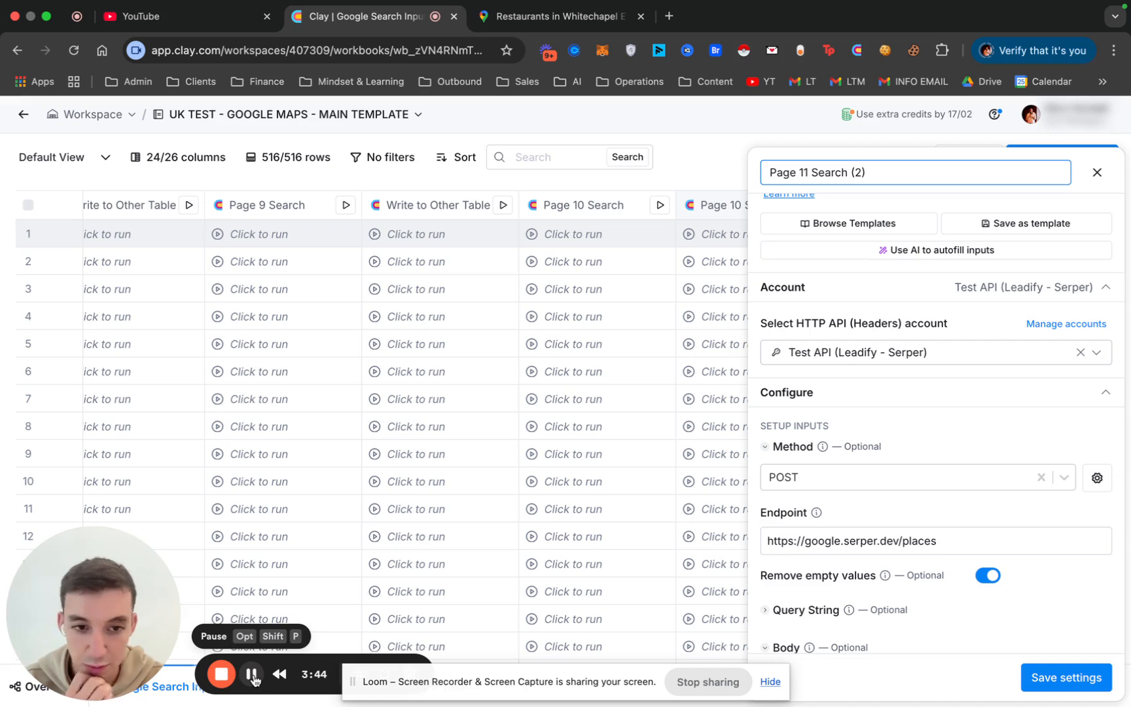
{"action": "key", "text": "Return"}
{"action": "scroll", "coordinate": [830, 559], "scroll_direction": "down", "scroll_amount": 3}
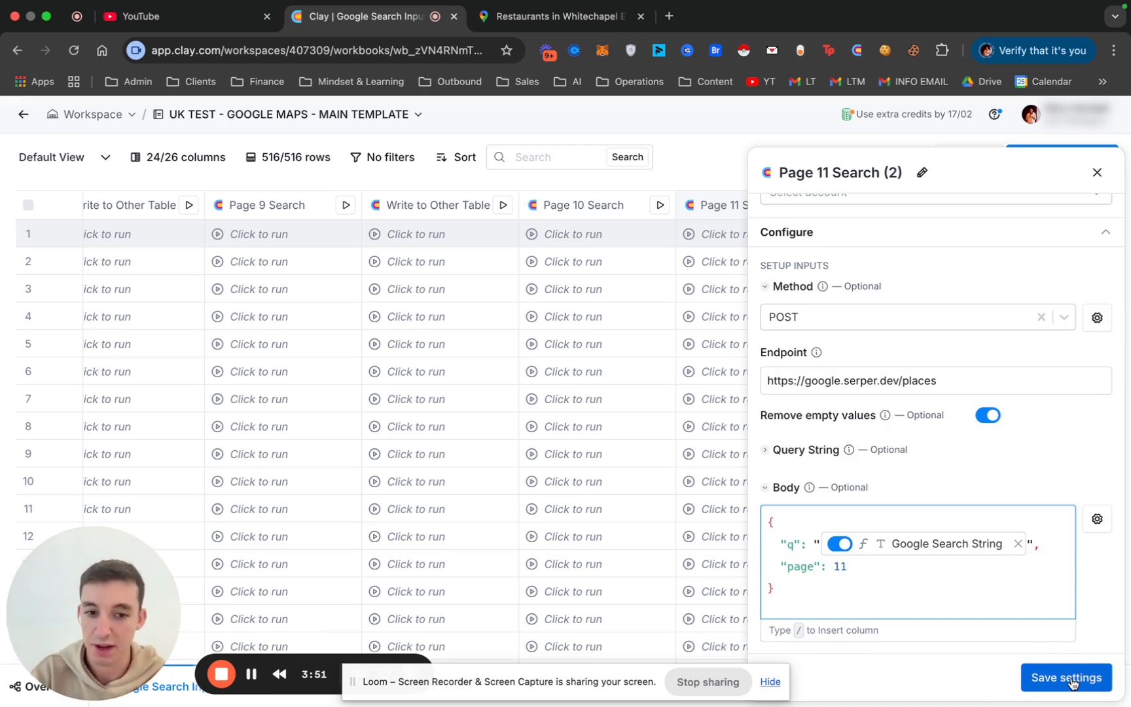
{"action": "left_click", "coordinate": [1098, 175]}
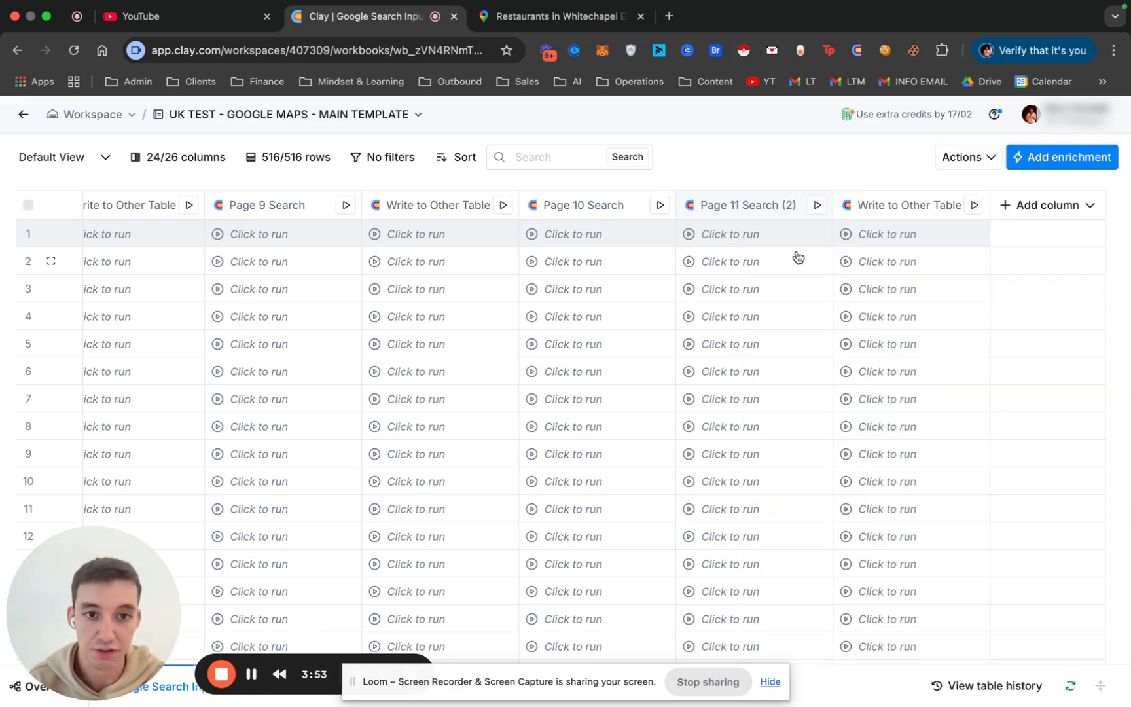
Delete the Page 11 Search (2) column from the table.
{"action": "left_click", "coordinate": [749, 209]}
{"action": "left_click", "coordinate": [723, 593]}
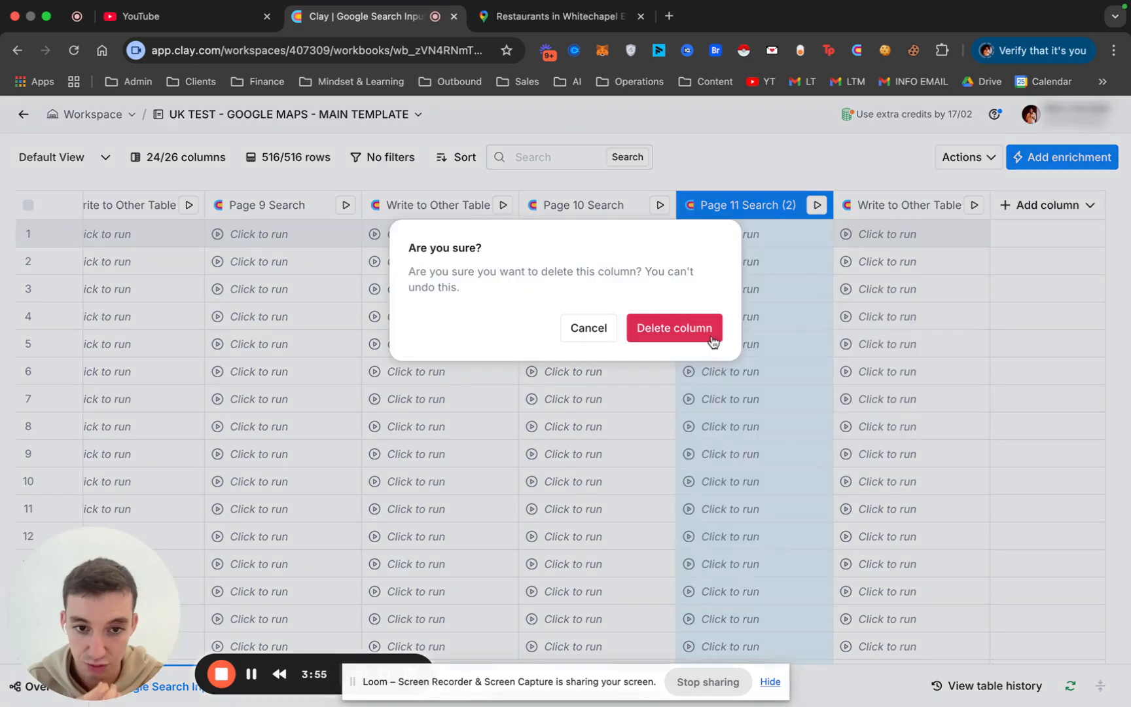
{"action": "left_click", "coordinate": [679, 329]}
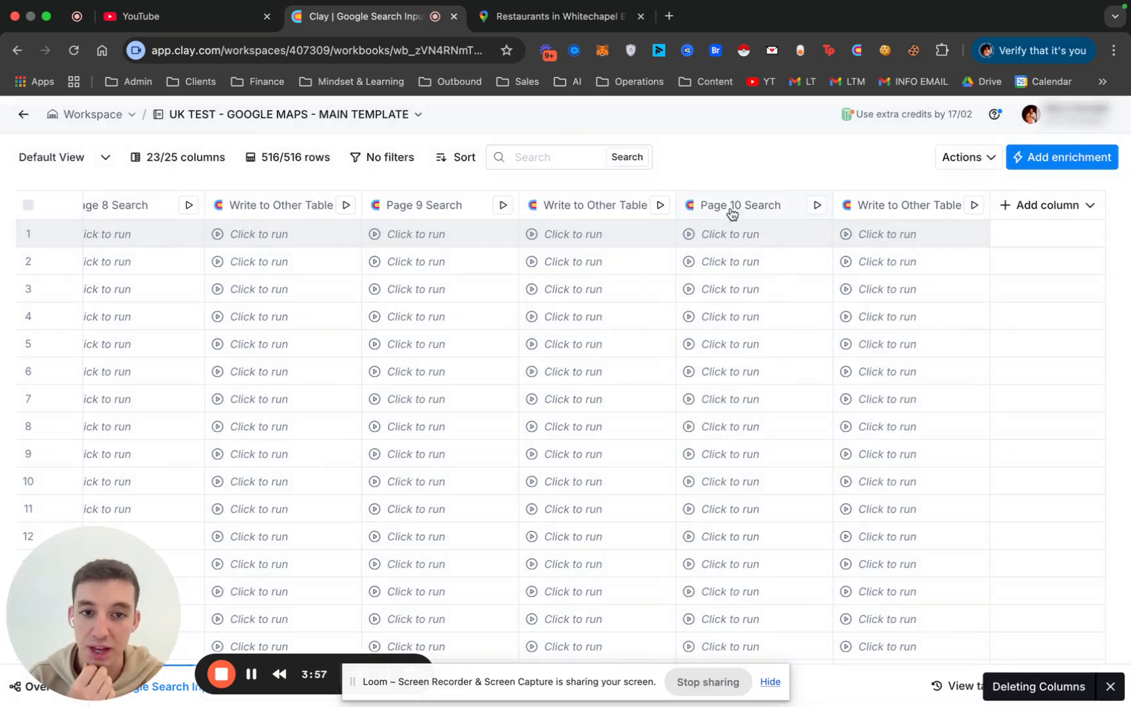
Review the Page 10 Search column's HTTP API settings, including the endpoint and the page value in its body.
{"action": "left_click", "coordinate": [733, 206]}
{"action": "left_click", "coordinate": [734, 269]}
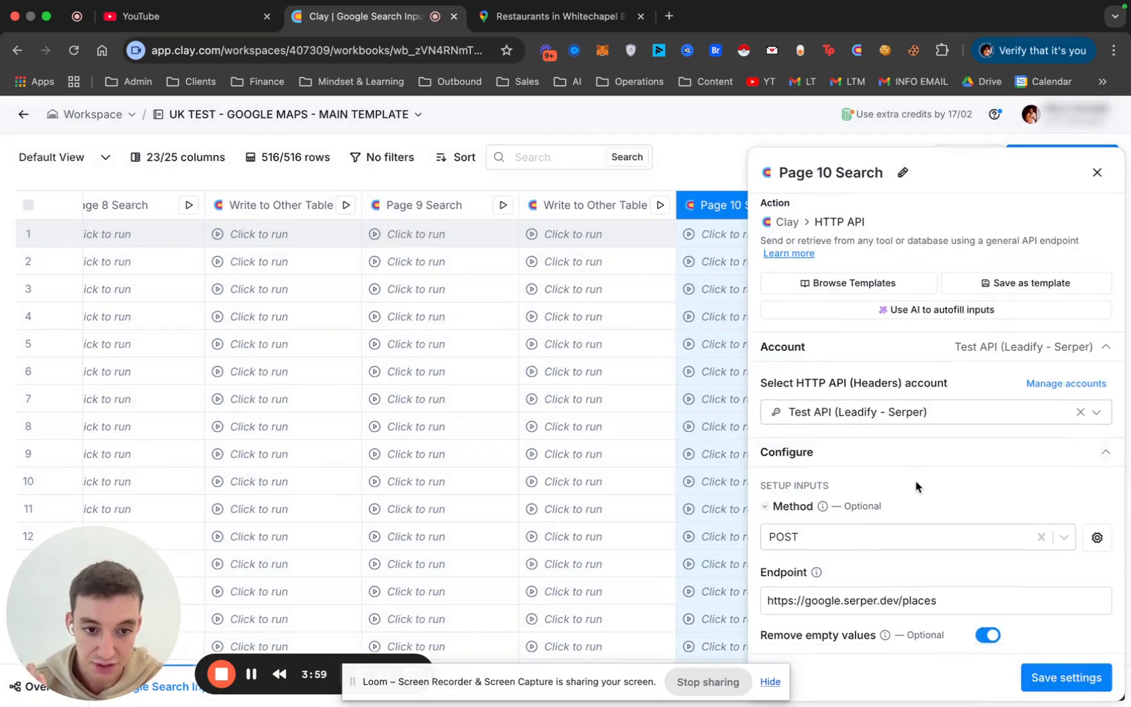
{"action": "scroll", "coordinate": [916, 483], "scroll_direction": "down", "scroll_amount": 4}
{"action": "scroll", "coordinate": [916, 484], "scroll_direction": "down", "scroll_amount": 1}
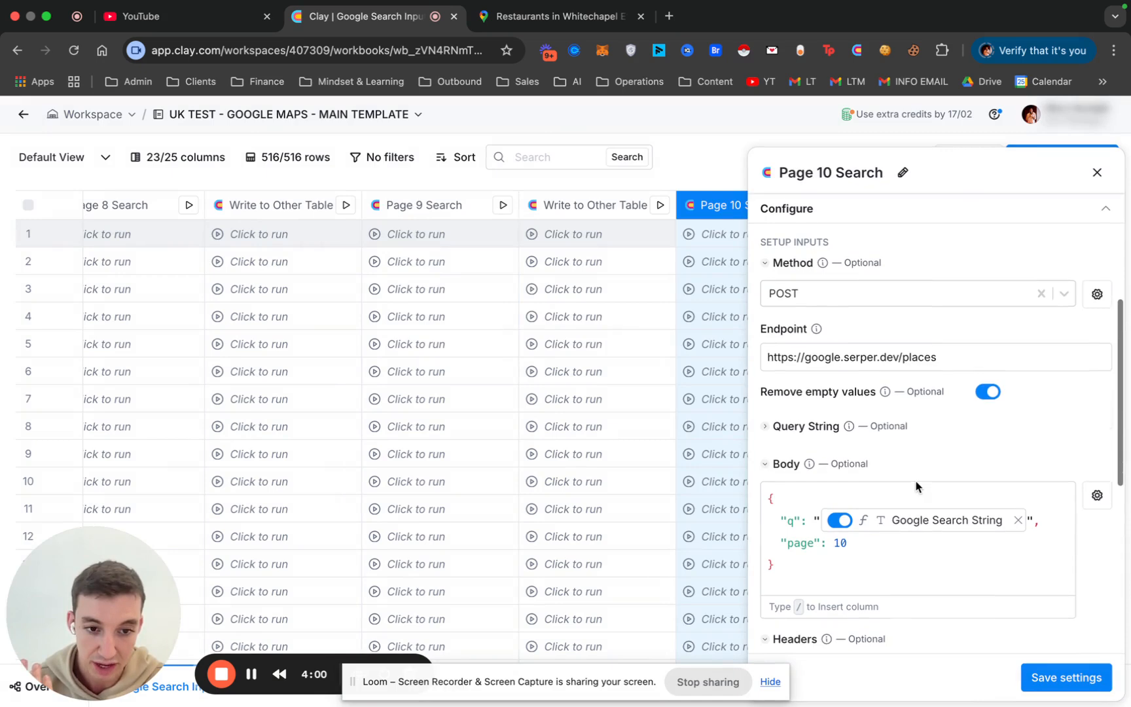
{"action": "left_click", "coordinate": [1098, 172]}
{"action": "left_click", "coordinate": [433, 208]}
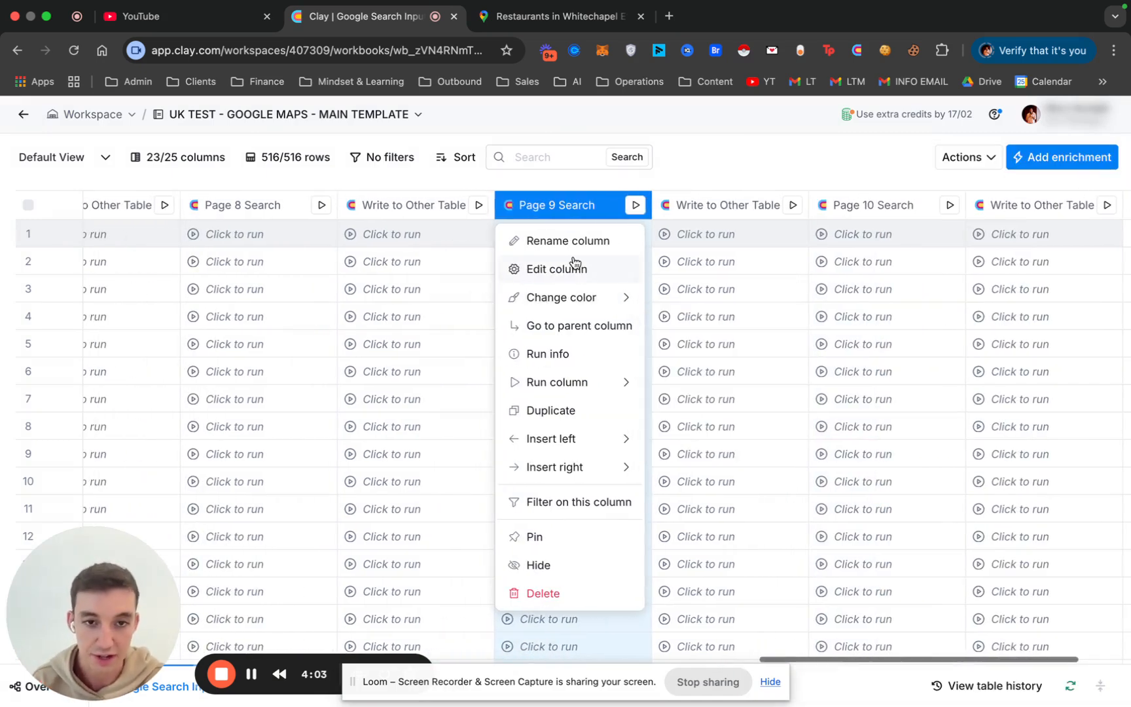
{"action": "left_click", "coordinate": [750, 179]}
Run the Write to Other Table column that follows Page 1 Search for the Whitechapel row.
{"action": "scroll", "coordinate": [614, 439], "scroll_direction": "left", "scroll_amount": 2}
{"action": "scroll", "coordinate": [614, 438], "scroll_direction": "left", "scroll_amount": 10}
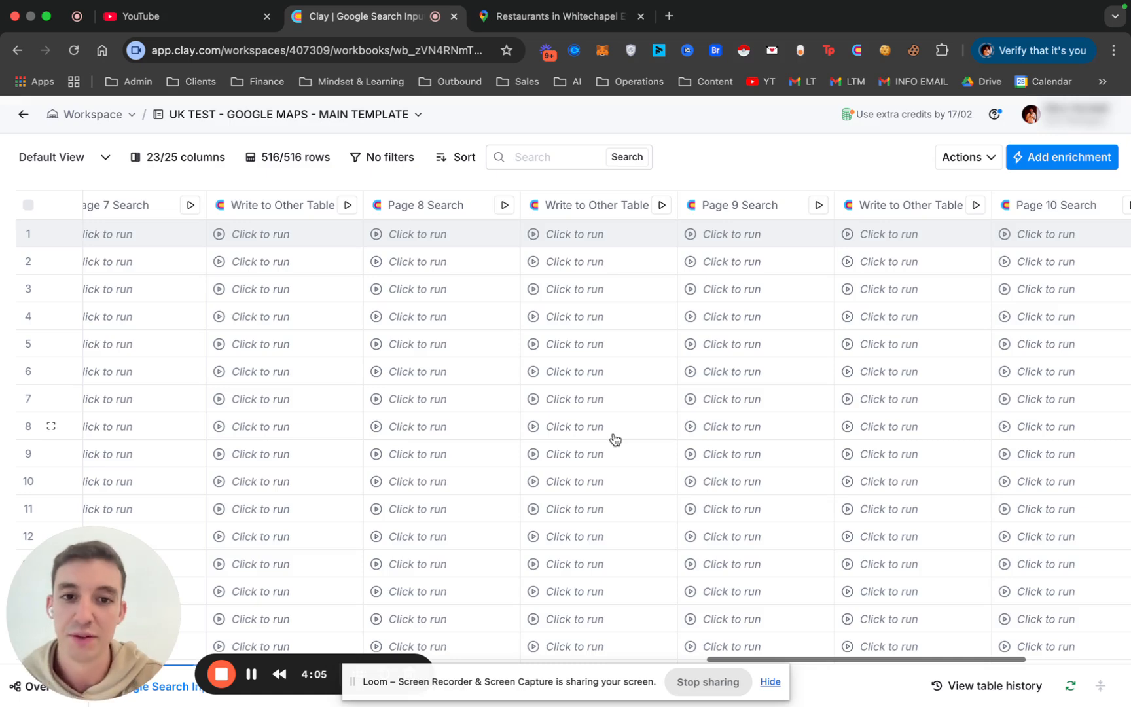
{"action": "scroll", "coordinate": [568, 385], "scroll_direction": "left", "scroll_amount": 10}
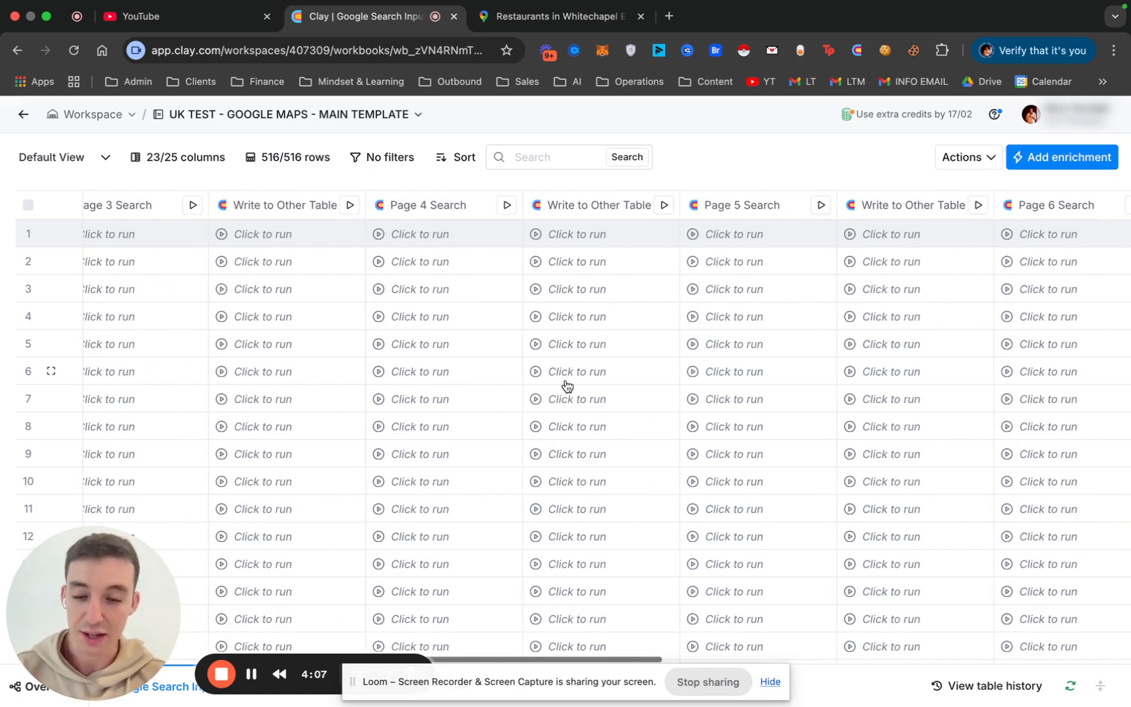
{"action": "scroll", "coordinate": [567, 386], "scroll_direction": "left", "scroll_amount": 1}
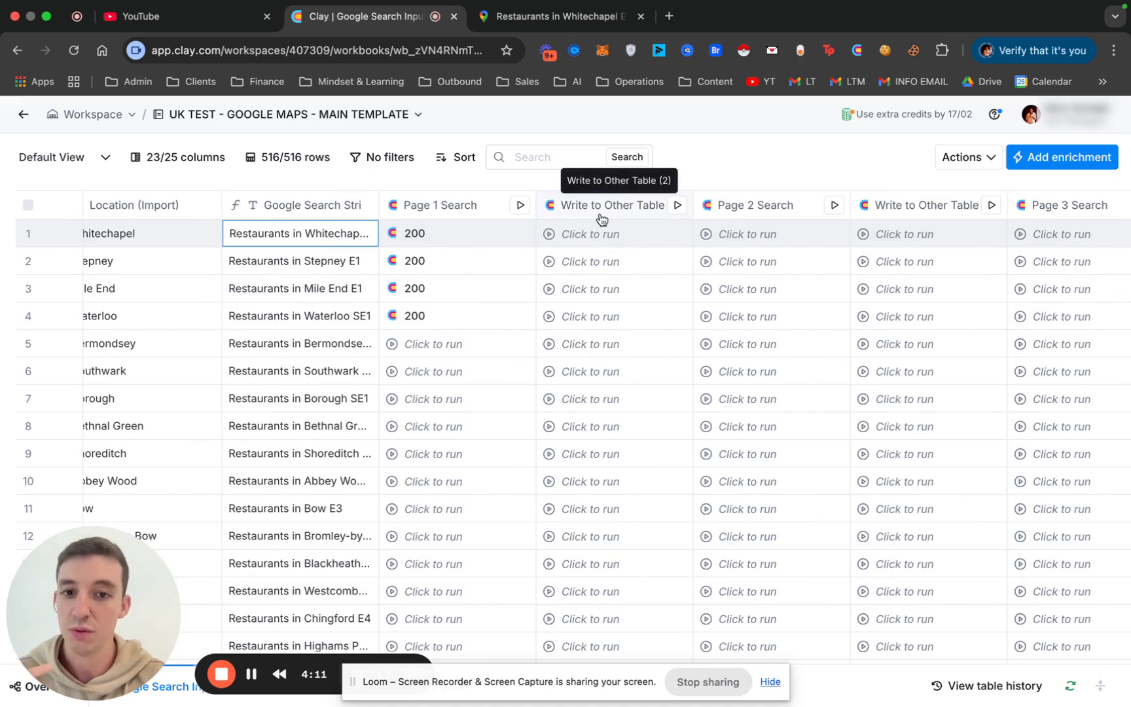
{"action": "left_click_drag", "start_coordinate": [96, 599], "coordinate": [100, 428]}
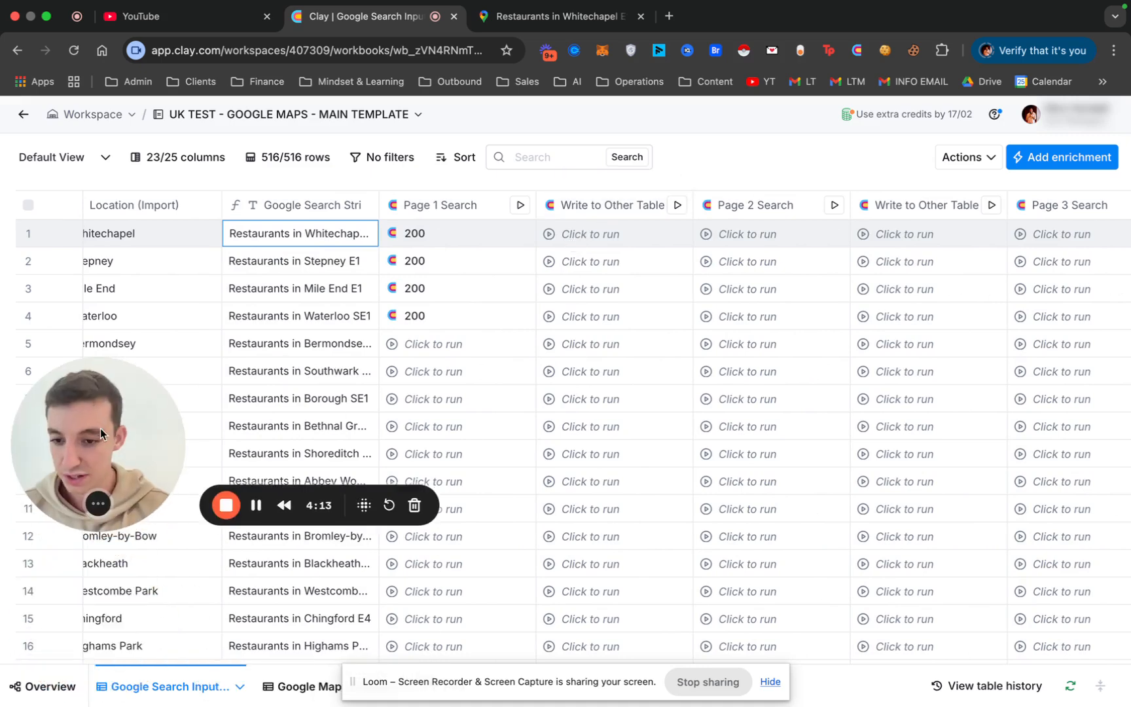
{"action": "left_click_drag", "start_coordinate": [352, 682], "coordinate": [503, 679]}
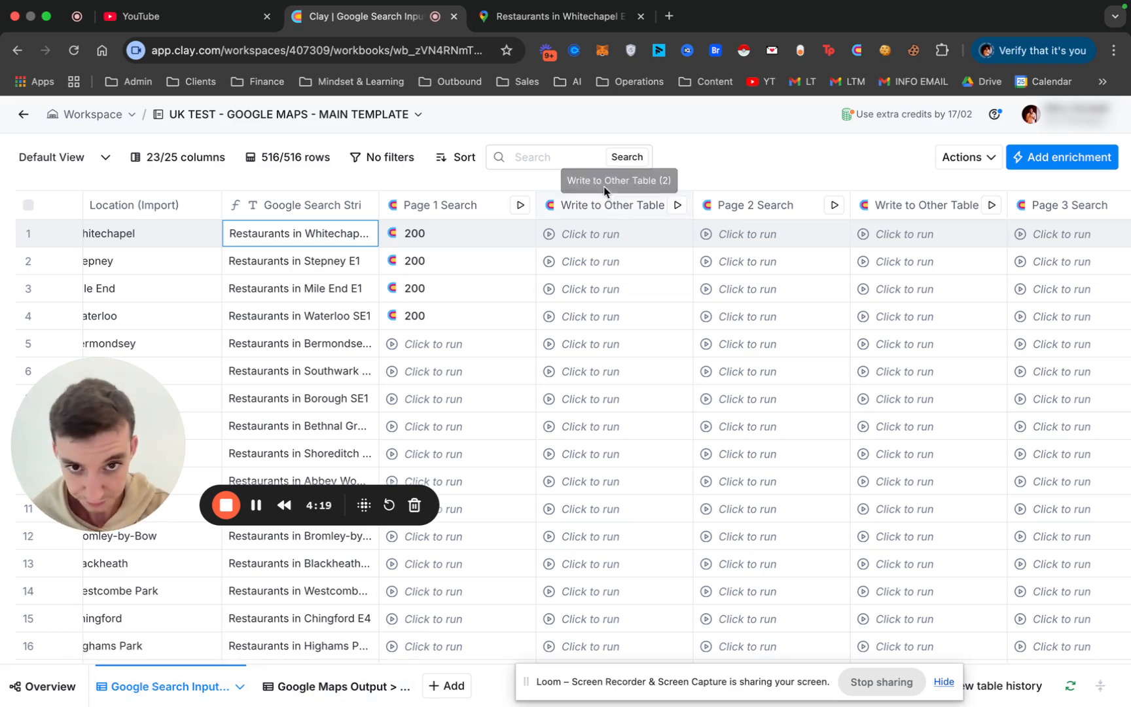
{"action": "left_click", "coordinate": [550, 237]}
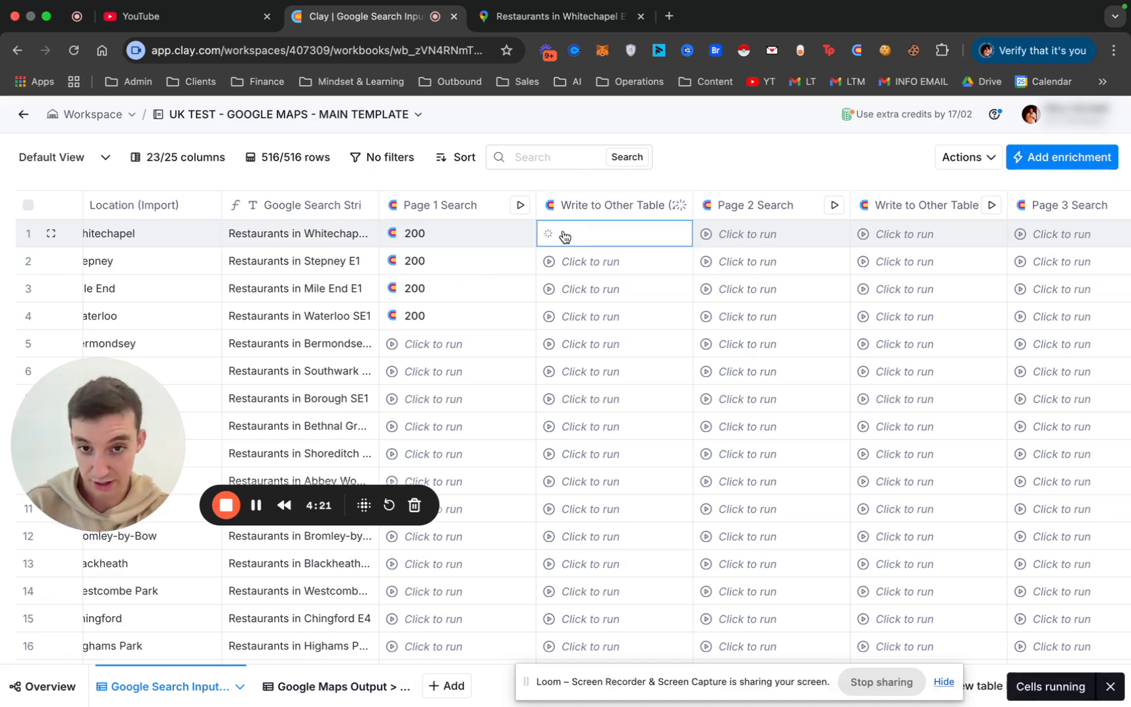
{"action": "left_click", "coordinate": [457, 209]}
{"action": "left_click", "coordinate": [556, 270]}
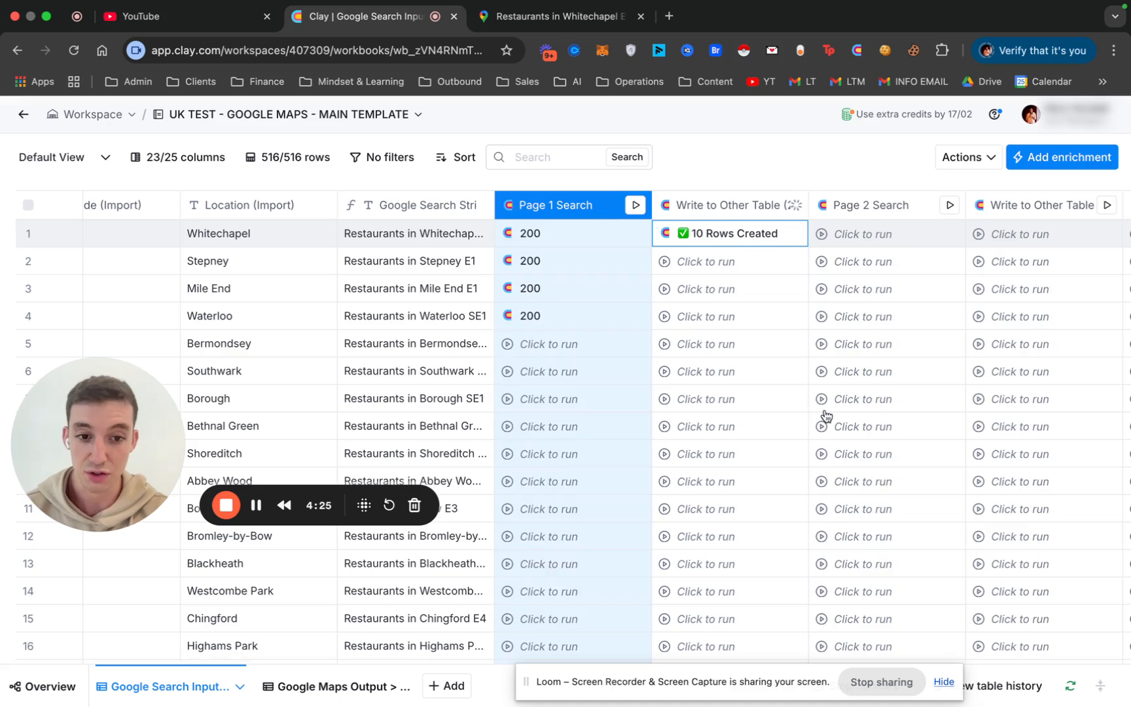
{"action": "key", "text": "Escape"}
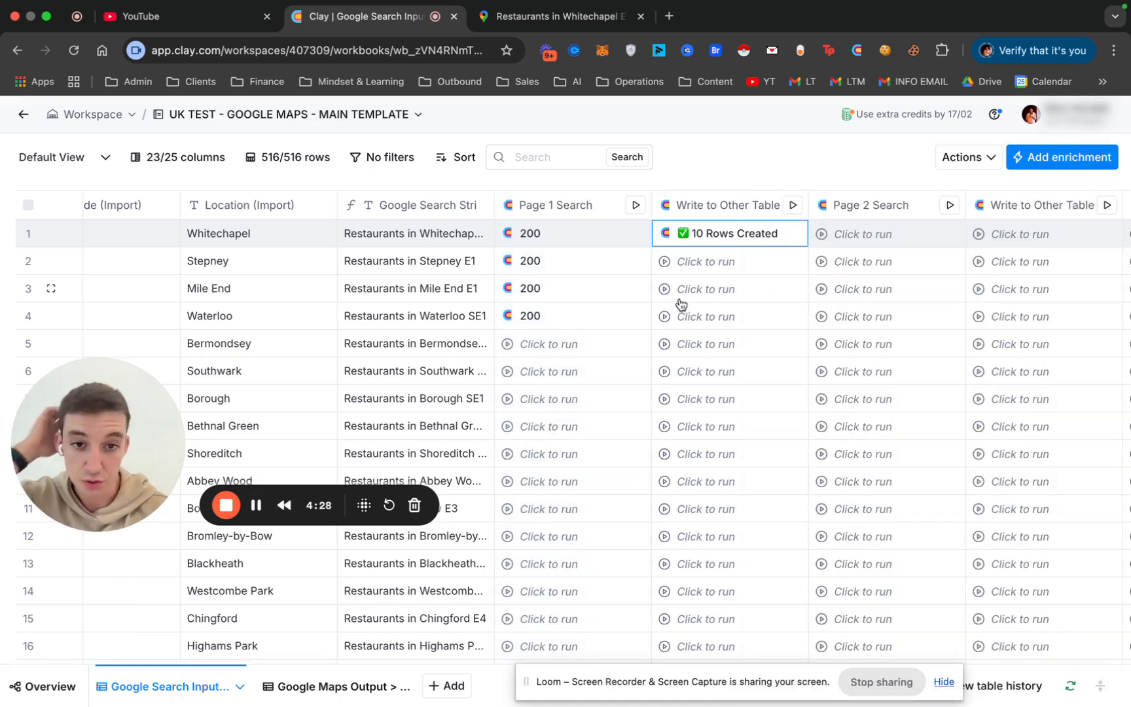
Examine the field mappings in the Write to Other Table (2) settings, and open the Google Maps Output > Emails table.
{"action": "left_click", "coordinate": [711, 205]}
{"action": "left_click", "coordinate": [559, 271]}
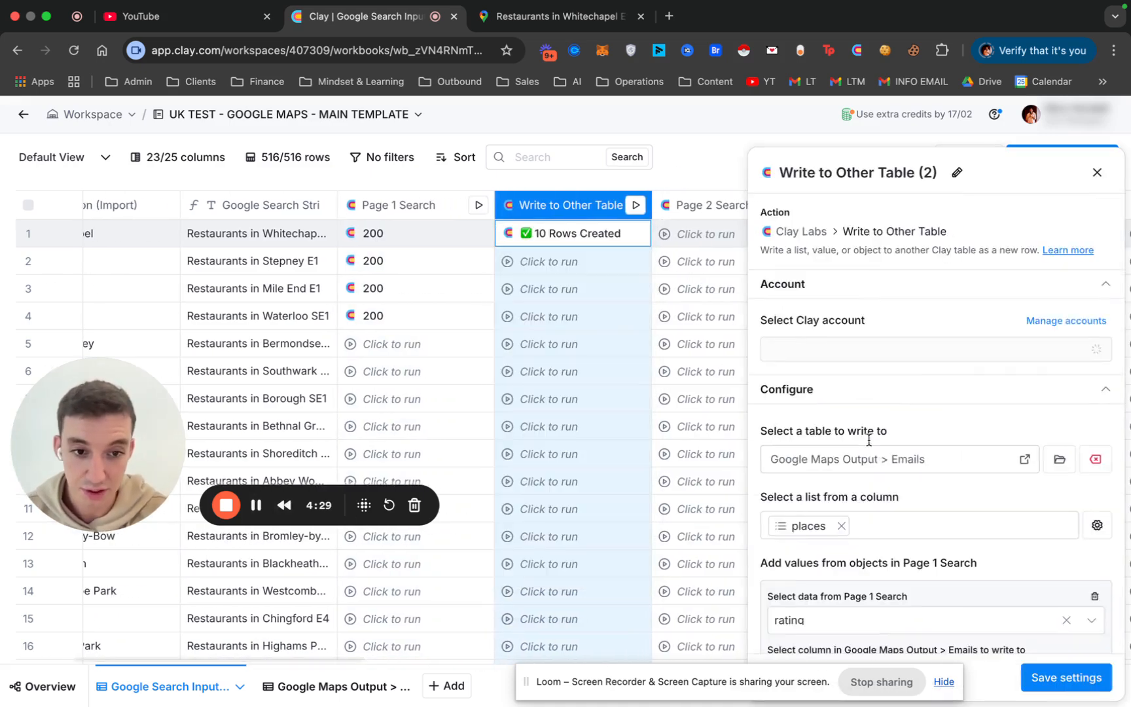
{"action": "scroll", "coordinate": [904, 497], "scroll_direction": "down", "scroll_amount": 10}
{"action": "left_click", "coordinate": [855, 639]}
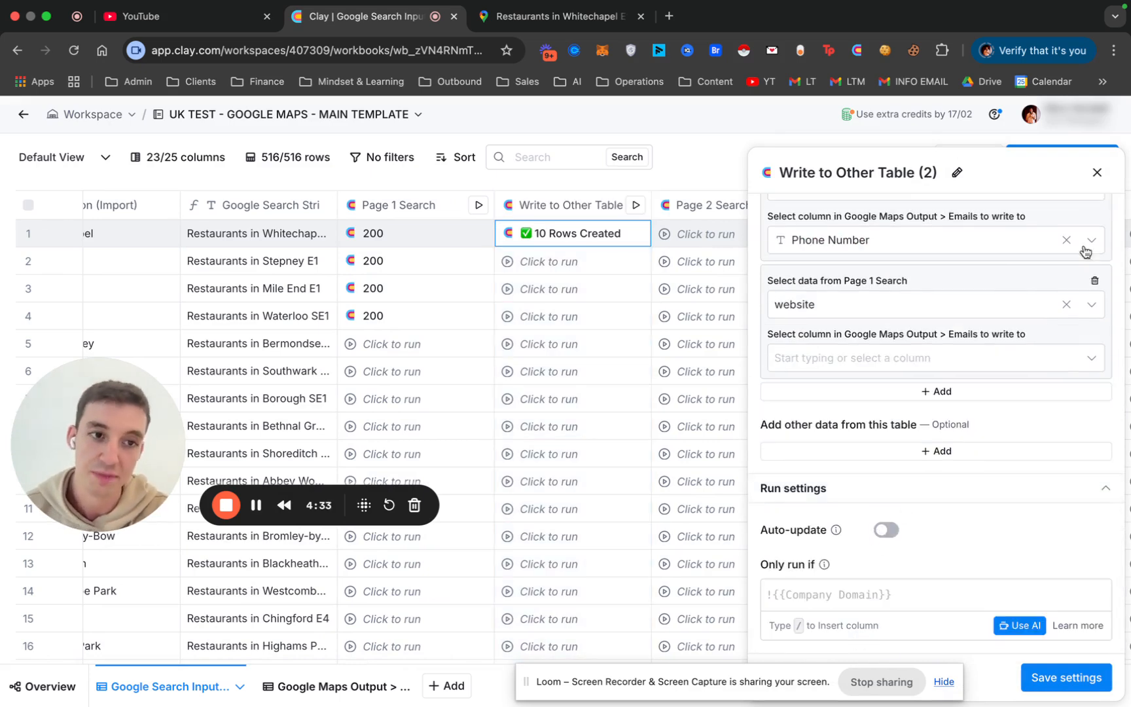
{"action": "left_click", "coordinate": [1097, 172]}
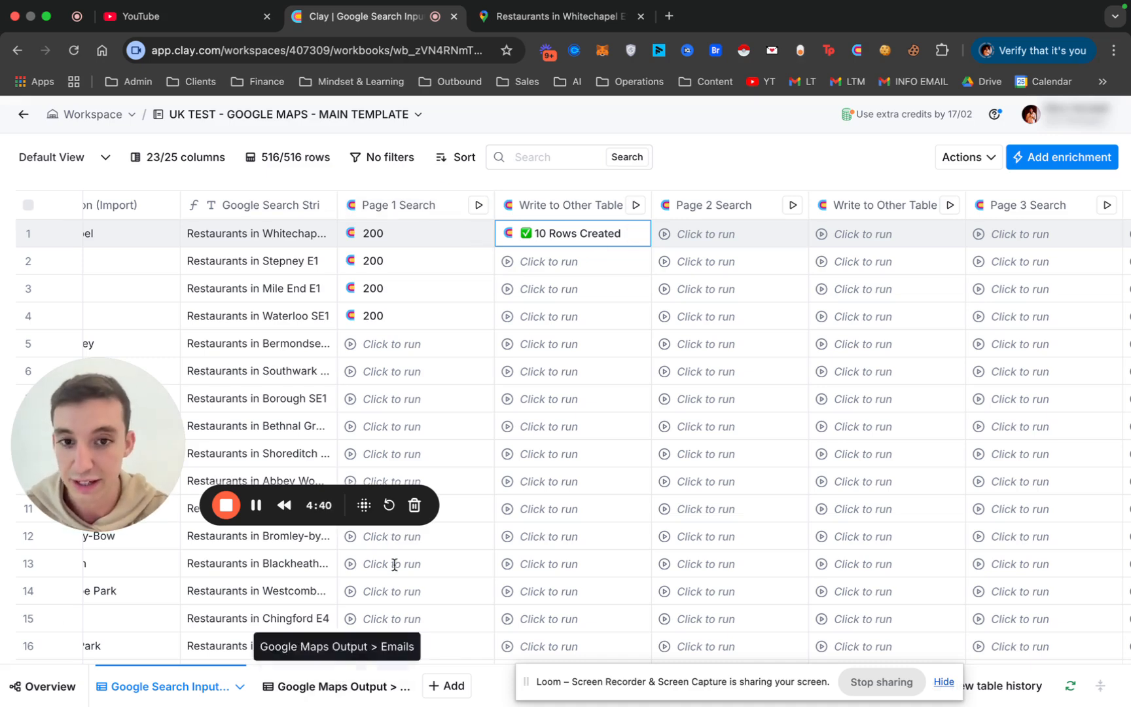
{"action": "left_click", "coordinate": [303, 687]}
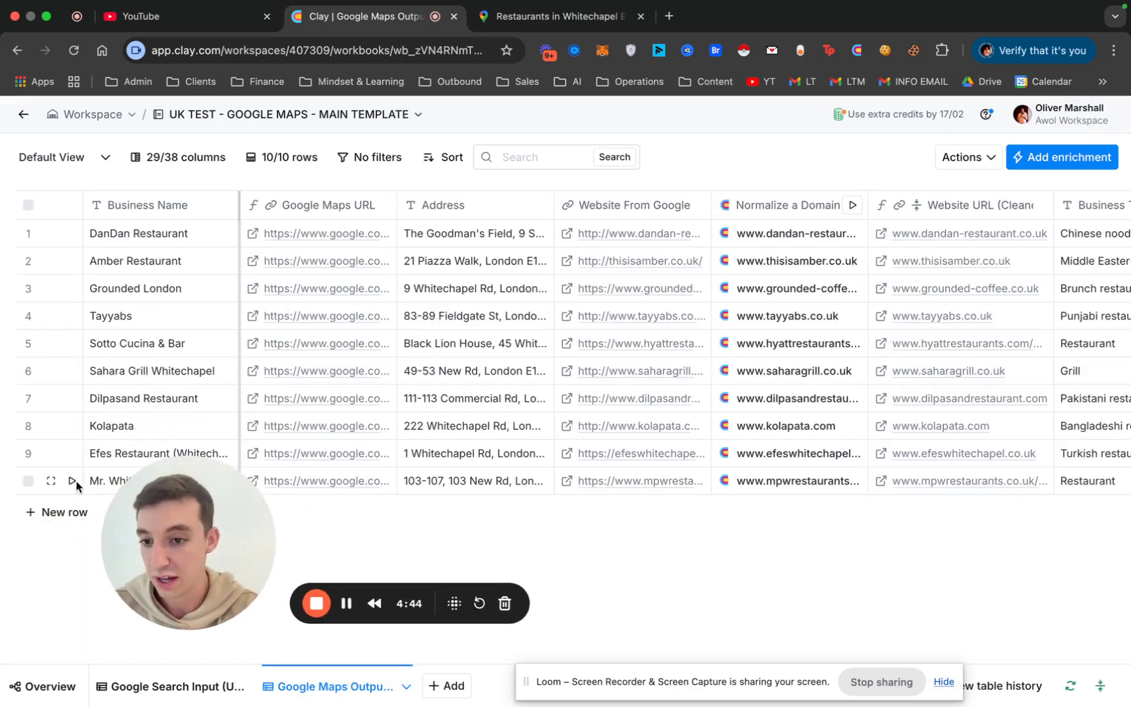
In the Google Search Input table, run Write to Other Table for Stepney, plus Page 2 Search and its Write to Other Table for Whitechapel.
{"action": "left_click", "coordinate": [150, 692]}
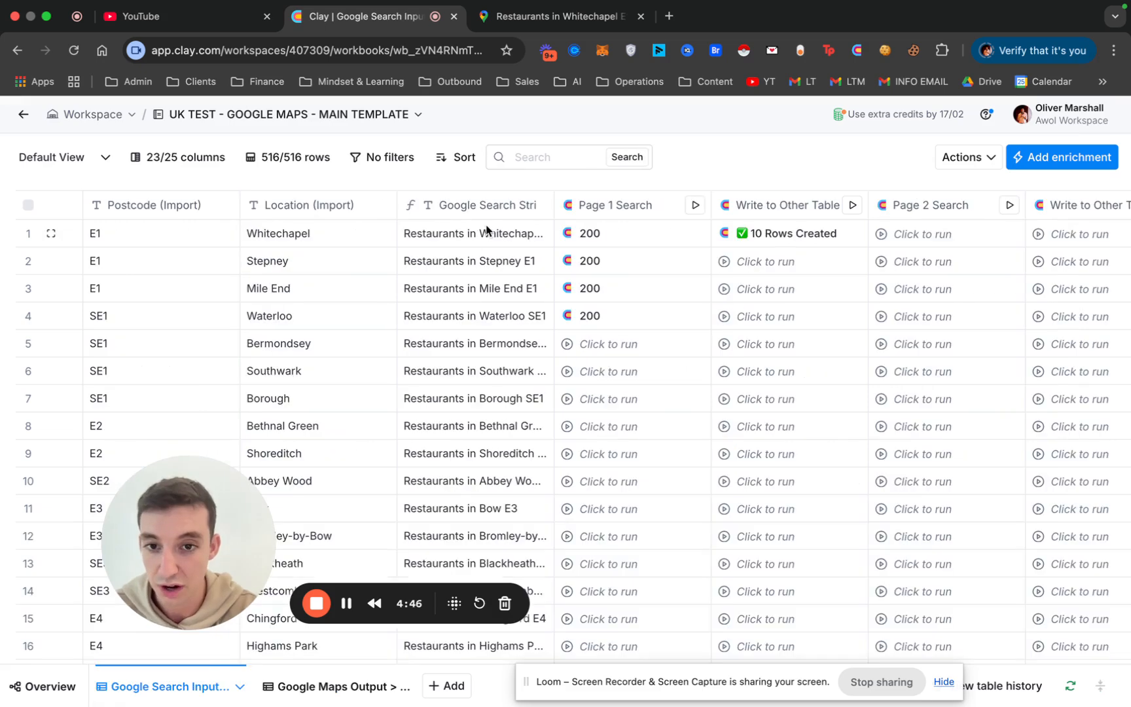
{"action": "left_click", "coordinate": [743, 267]}
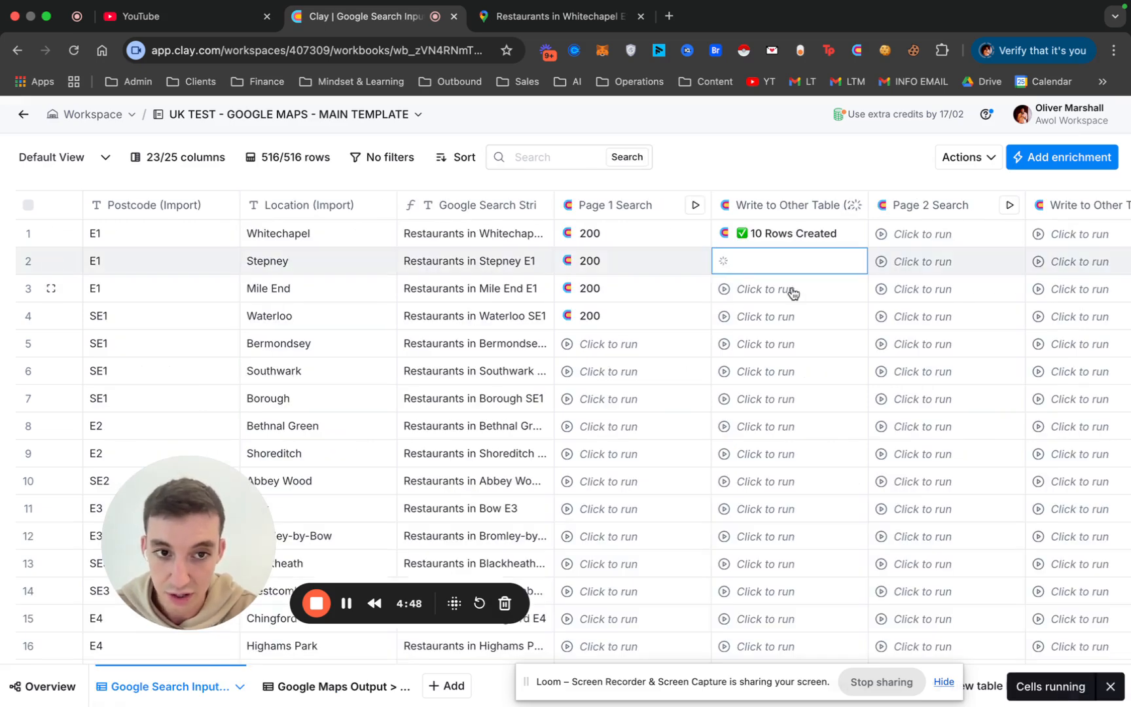
{"action": "left_click", "coordinate": [882, 234]}
{"action": "scroll", "coordinate": [954, 245], "scroll_direction": "right", "scroll_amount": 3}
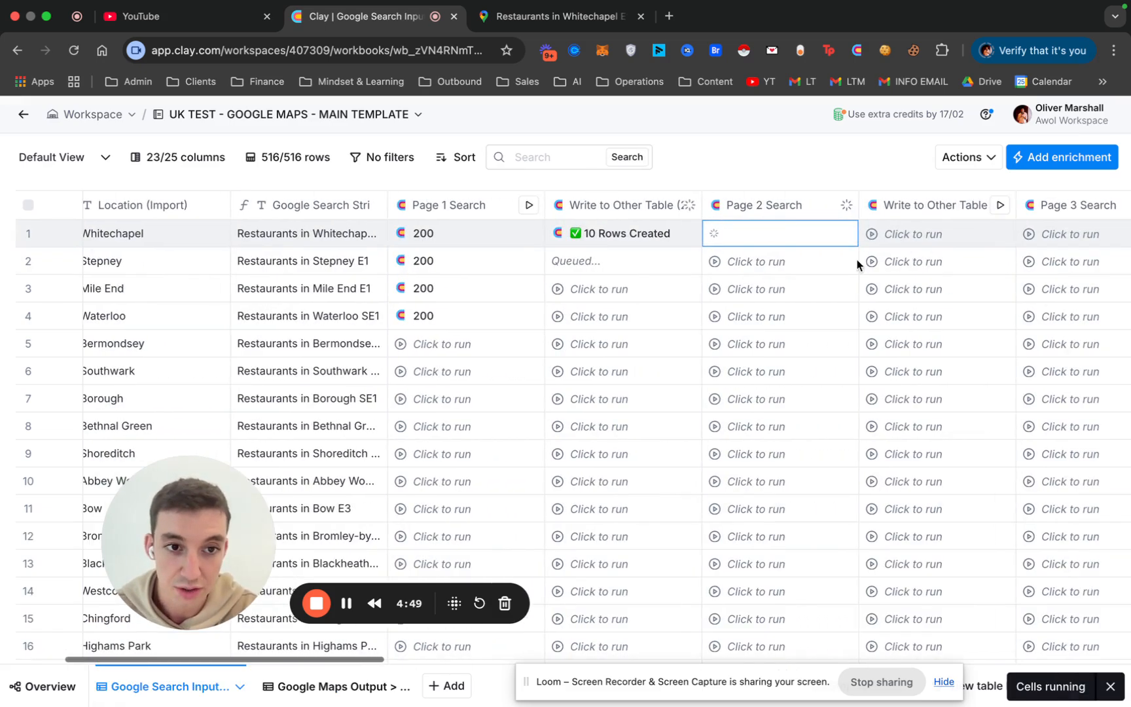
{"action": "left_click", "coordinate": [871, 234]}
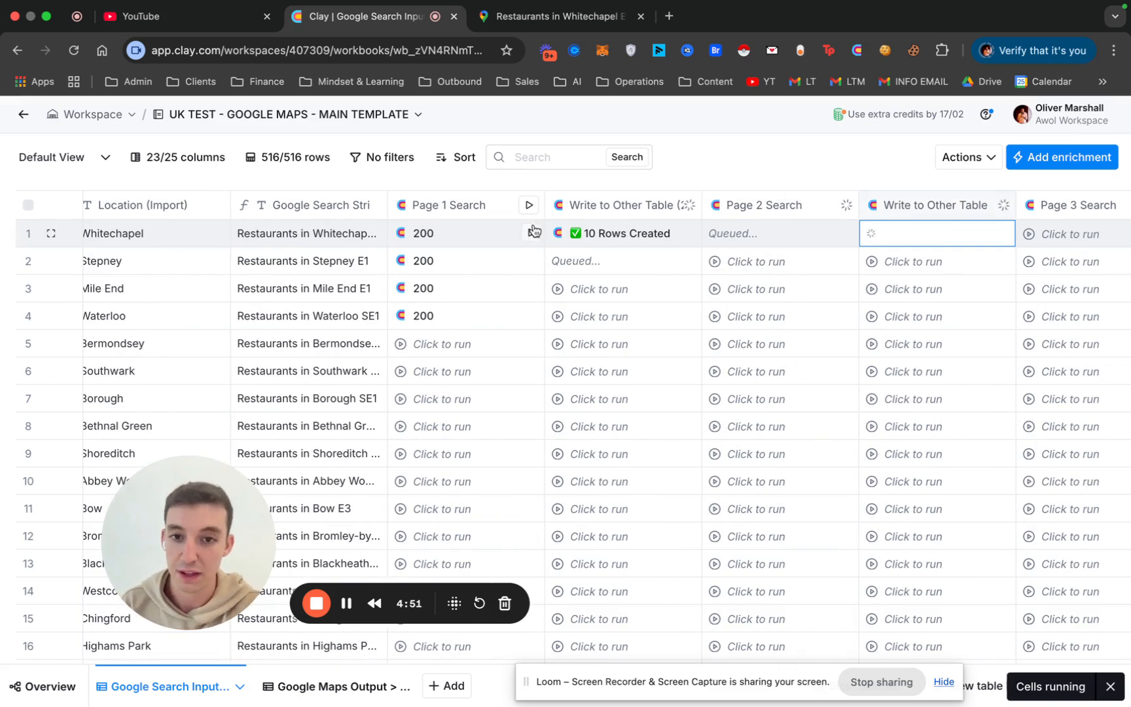
Review the Google Maps URL, Address and Website From Google values of the rows in the Google Maps Output > Emails table.
{"action": "left_click", "coordinate": [327, 686]}
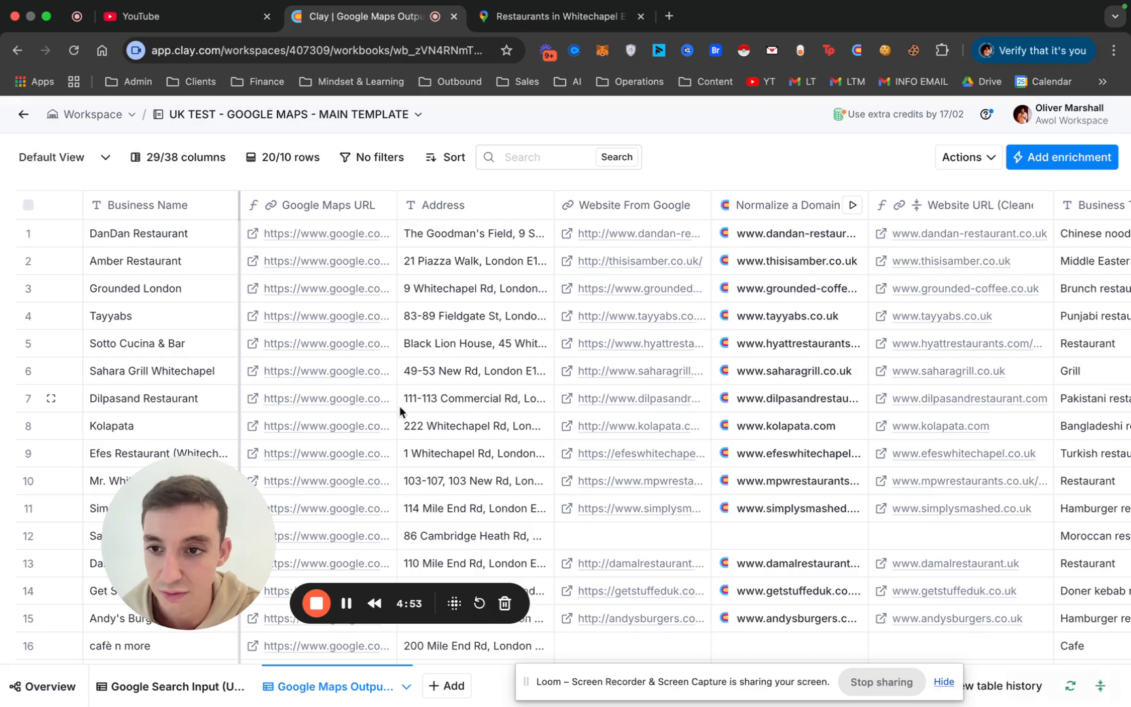
{"action": "scroll", "coordinate": [254, 421], "scroll_direction": "down", "scroll_amount": 5}
{"action": "scroll", "coordinate": [257, 314], "scroll_direction": "up", "scroll_amount": 6}
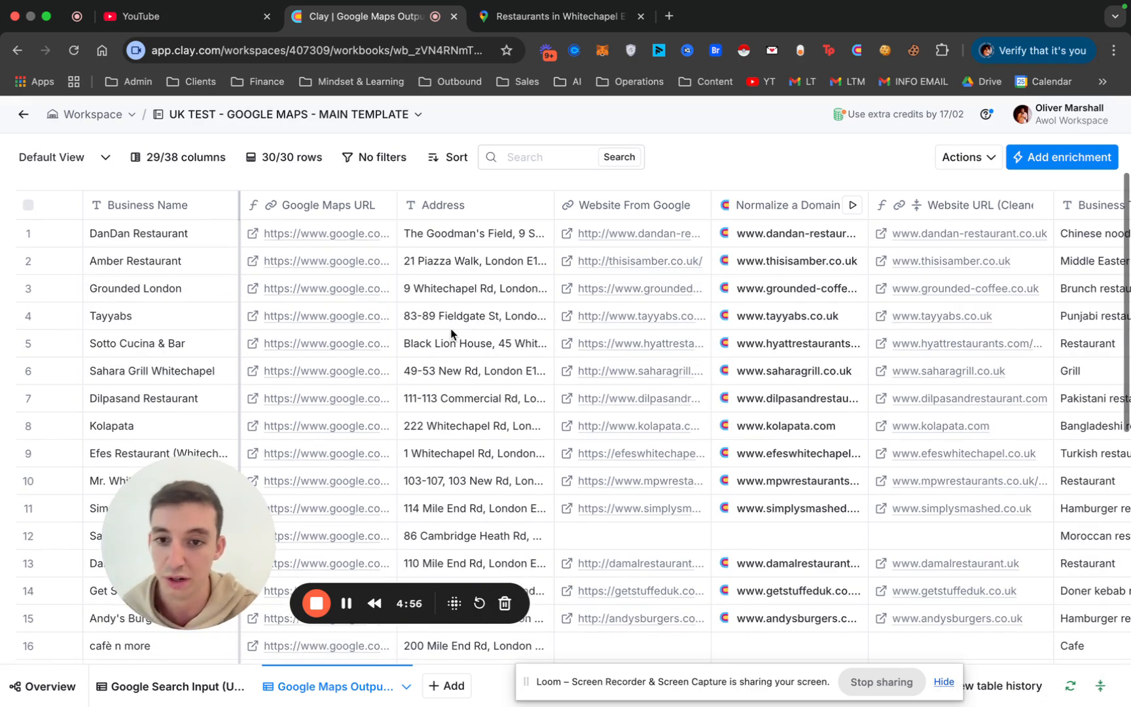
{"action": "left_click_drag", "start_coordinate": [280, 240], "coordinate": [334, 509]}
{"action": "left_click_drag", "start_coordinate": [484, 234], "coordinate": [498, 426]}
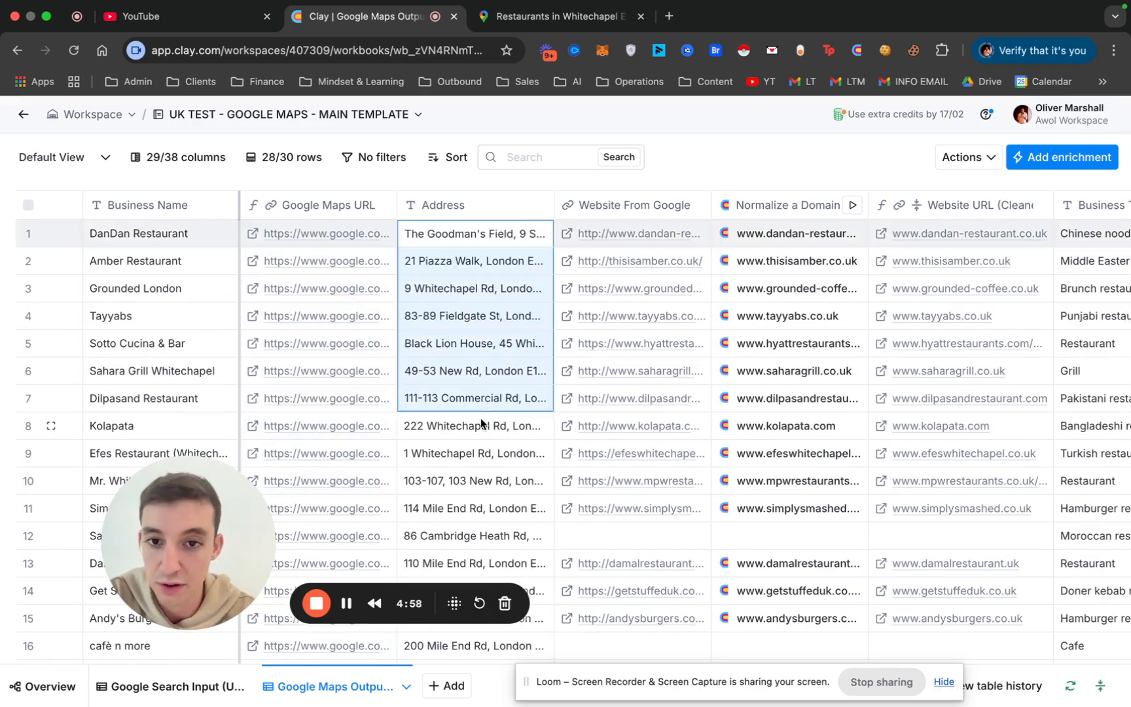
{"action": "left_click_drag", "start_coordinate": [628, 234], "coordinate": [655, 453]}
{"action": "scroll", "coordinate": [691, 428], "scroll_direction": "right", "scroll_amount": 2}
{"action": "scroll", "coordinate": [691, 428], "scroll_direction": "right", "scroll_amount": 3}
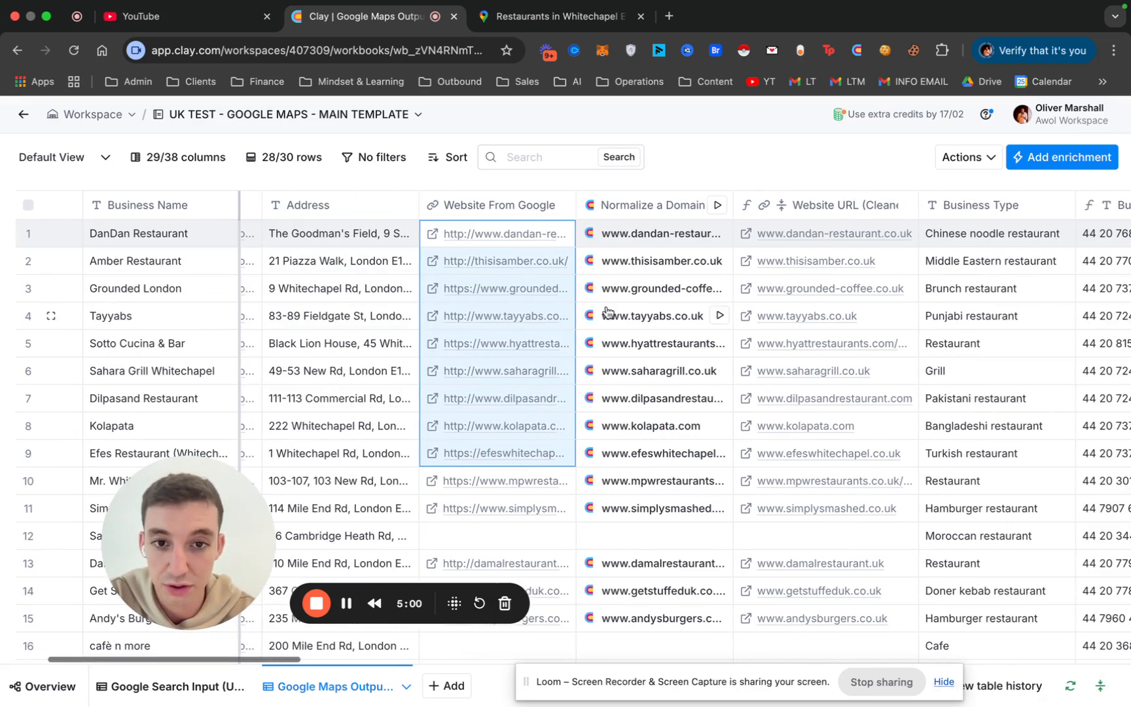
{"action": "scroll", "coordinate": [606, 315], "scroll_direction": "down", "scroll_amount": 3}
{"action": "left_click", "coordinate": [515, 442]}
{"action": "scroll", "coordinate": [618, 398], "scroll_direction": "up", "scroll_amount": 3}
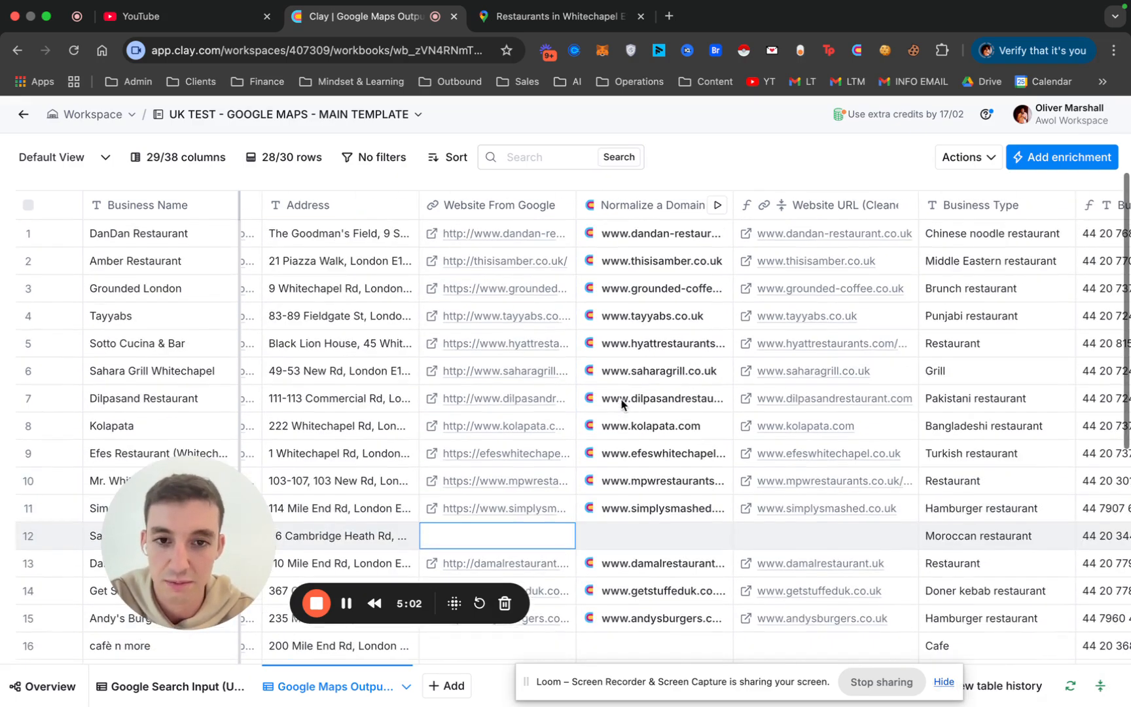
Review the Business Type, Business Phone, Star Rating and Number of Reviews columns, and check the warning on the Find Email From Site column.
{"action": "scroll", "coordinate": [699, 368], "scroll_direction": "right", "scroll_amount": 5}
{"action": "scroll", "coordinate": [700, 368], "scroll_direction": "right", "scroll_amount": 4}
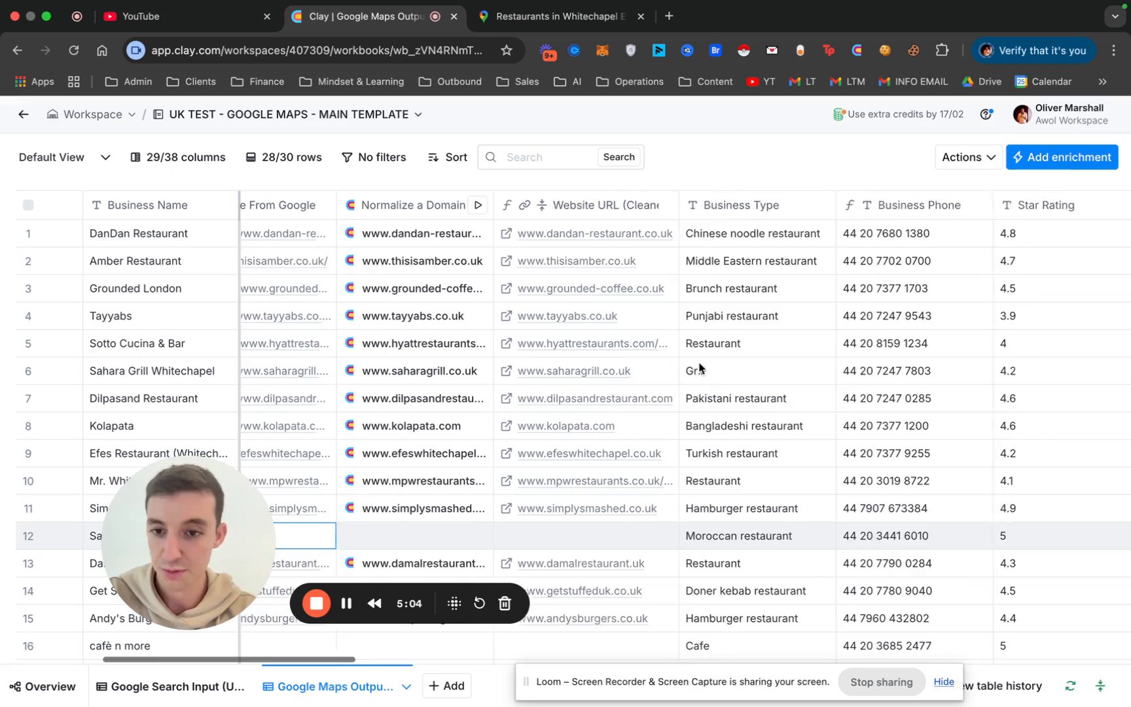
{"action": "left_click_drag", "start_coordinate": [633, 244], "coordinate": [648, 451]}
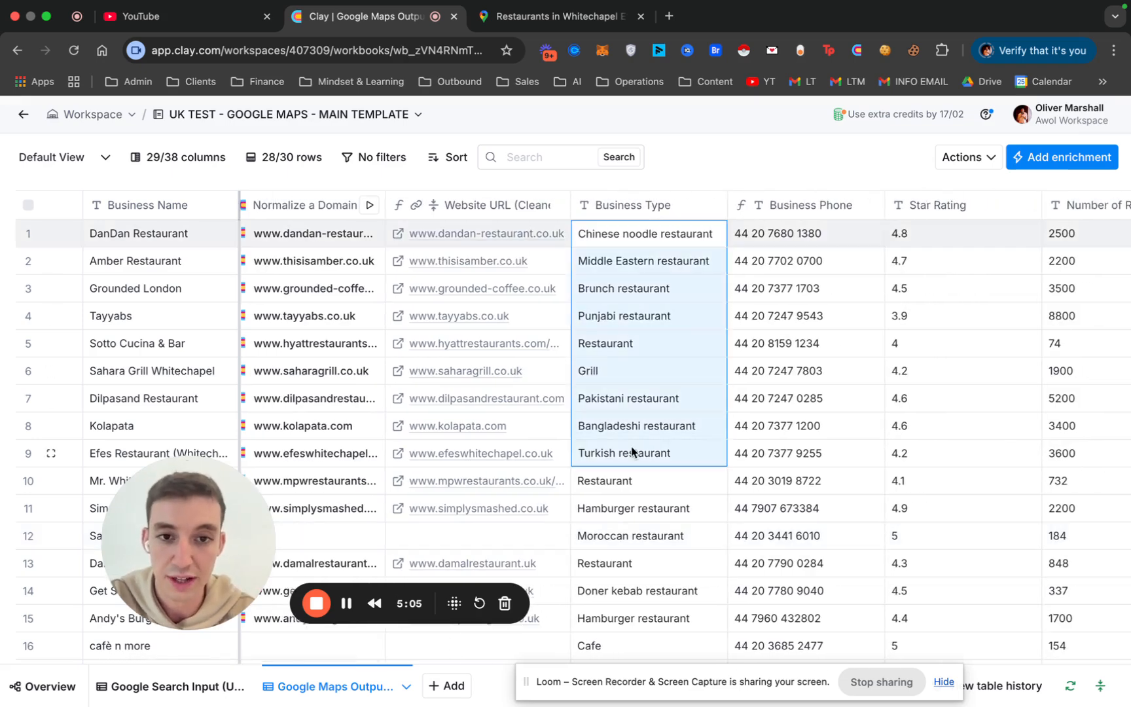
{"action": "scroll", "coordinate": [724, 450], "scroll_direction": "right", "scroll_amount": 8}
{"action": "left_click_drag", "start_coordinate": [518, 260], "coordinate": [523, 316]}
{"action": "scroll", "coordinate": [567, 296], "scroll_direction": "right", "scroll_amount": 10}
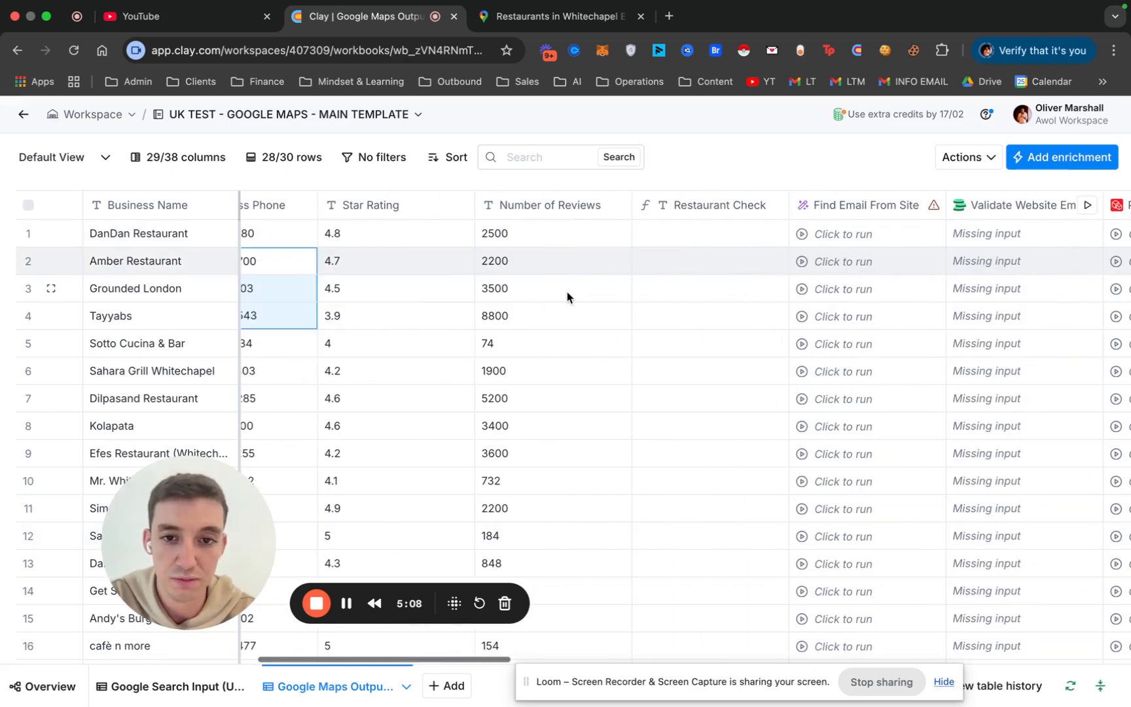
{"action": "scroll", "coordinate": [601, 309], "scroll_direction": "right", "scroll_amount": 3}
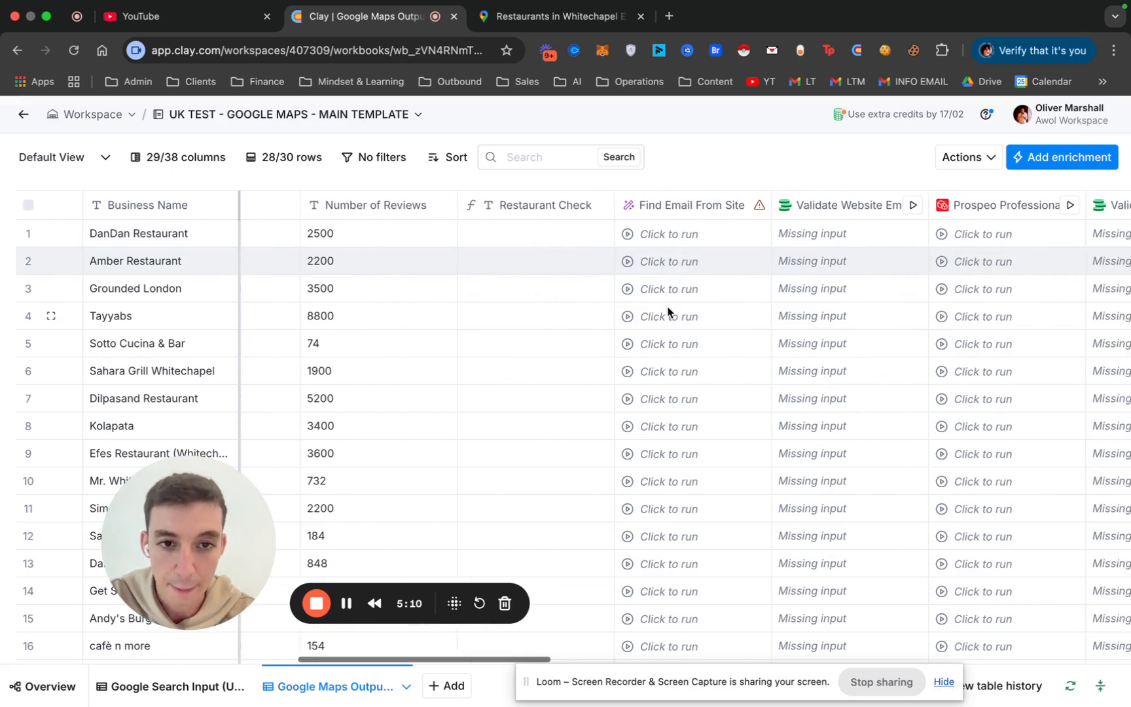
{"action": "mouse_move", "coordinate": [663, 213]}
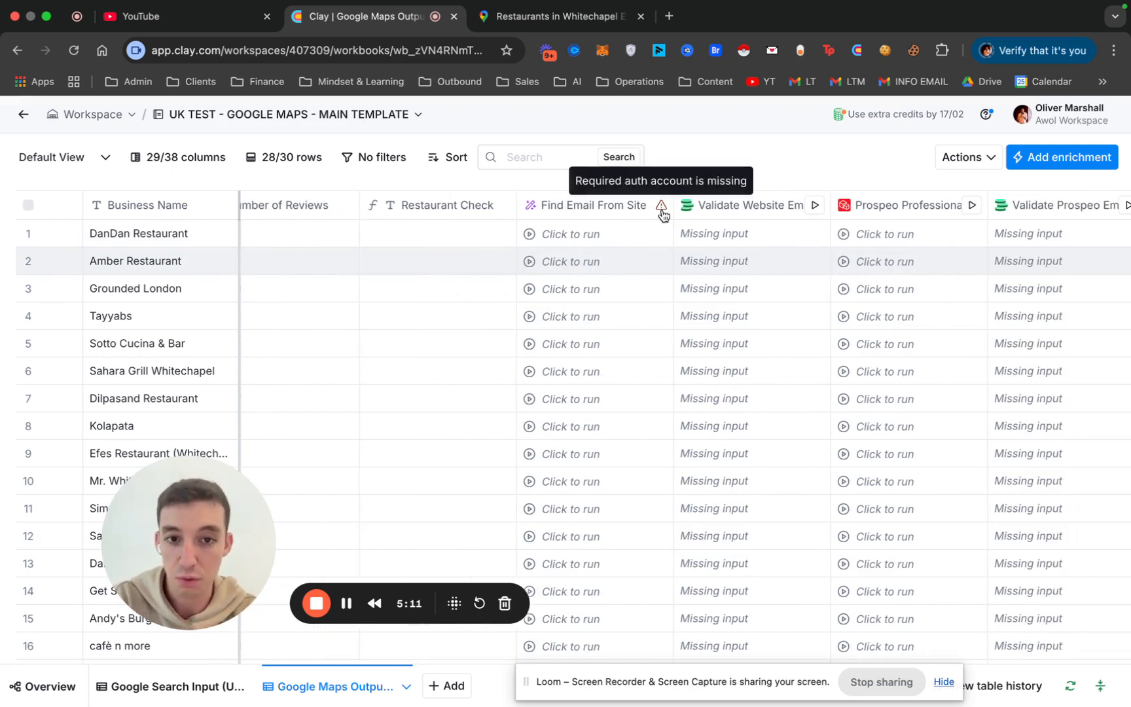
{"action": "left_click", "coordinate": [593, 214]}
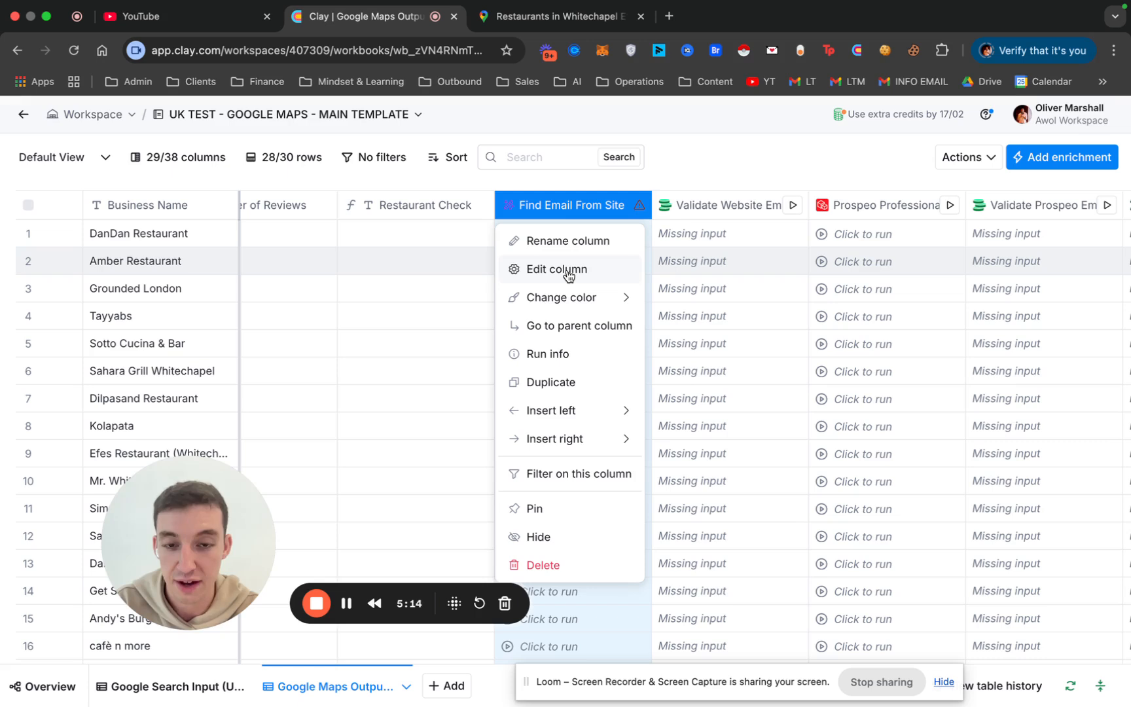
{"action": "left_click", "coordinate": [732, 145]}
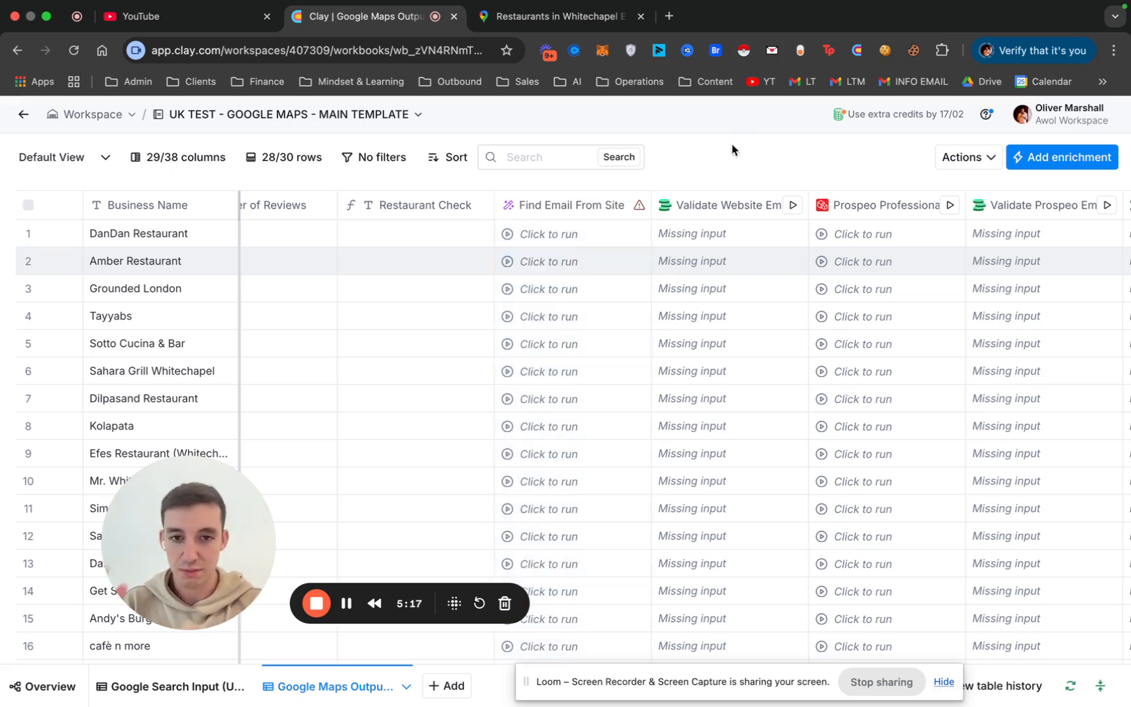
Return to the Google Search Input table, then calculate 516 x 10 x 10 with a Google search in a new browser tab.
{"action": "left_click", "coordinate": [155, 688]}
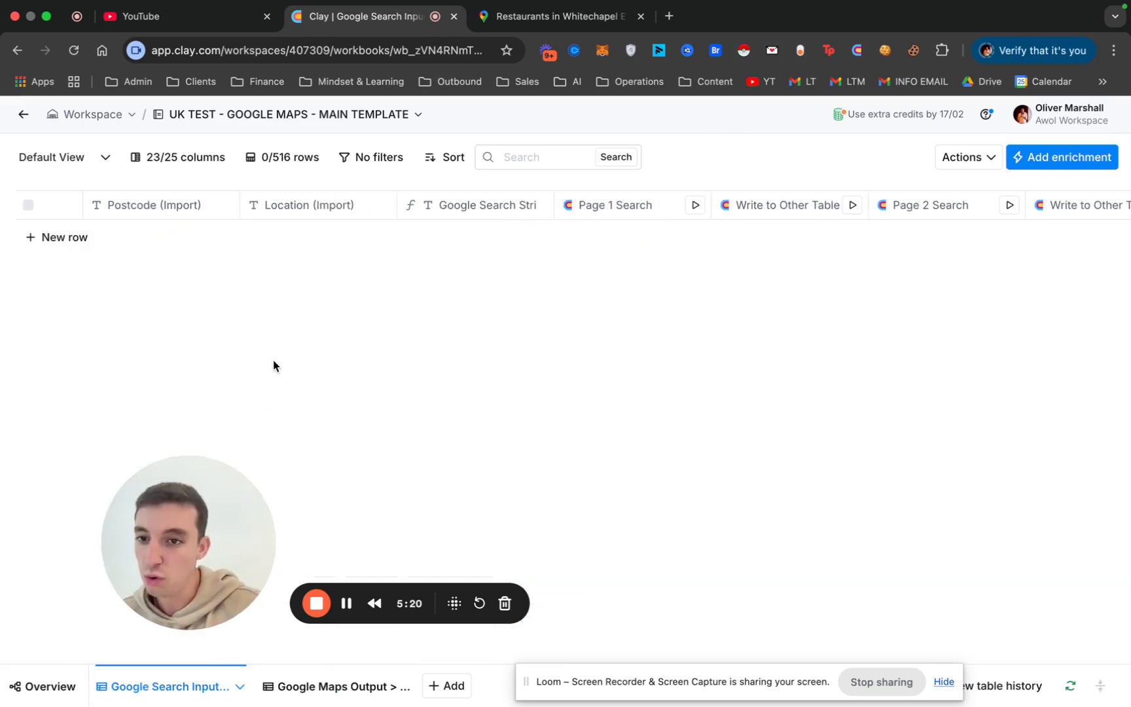
{"action": "left_click", "coordinate": [669, 18]}
{"action": "type", "text": "516 x 10"}
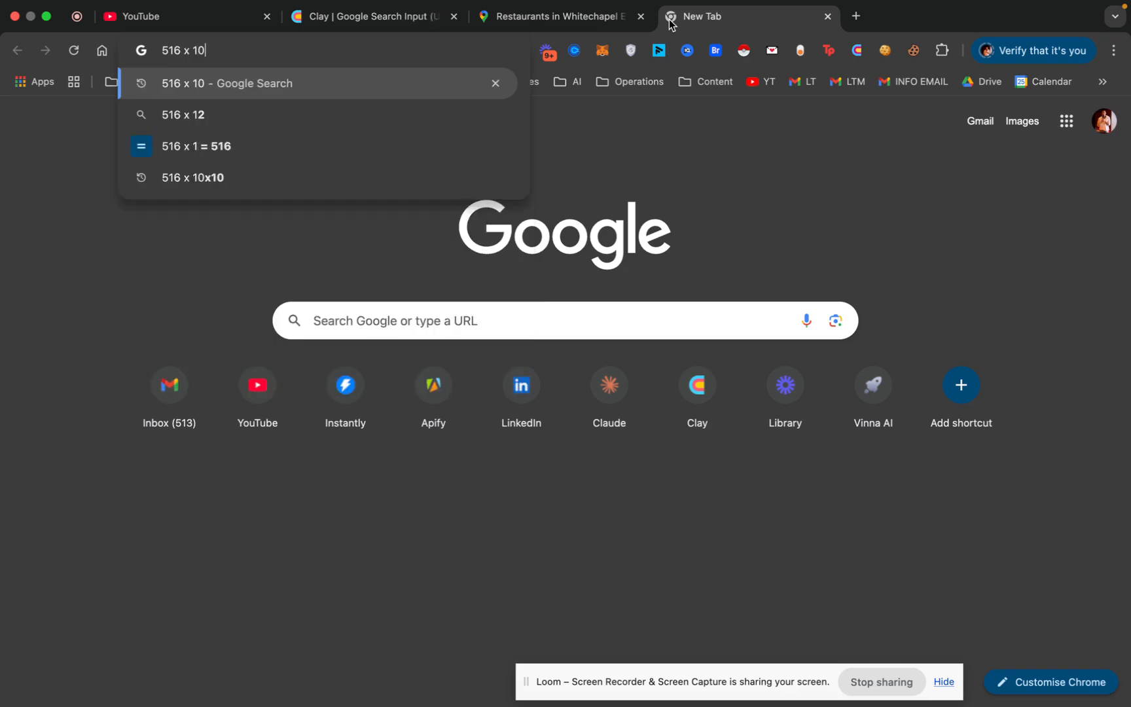
{"action": "key", "text": "Return"}
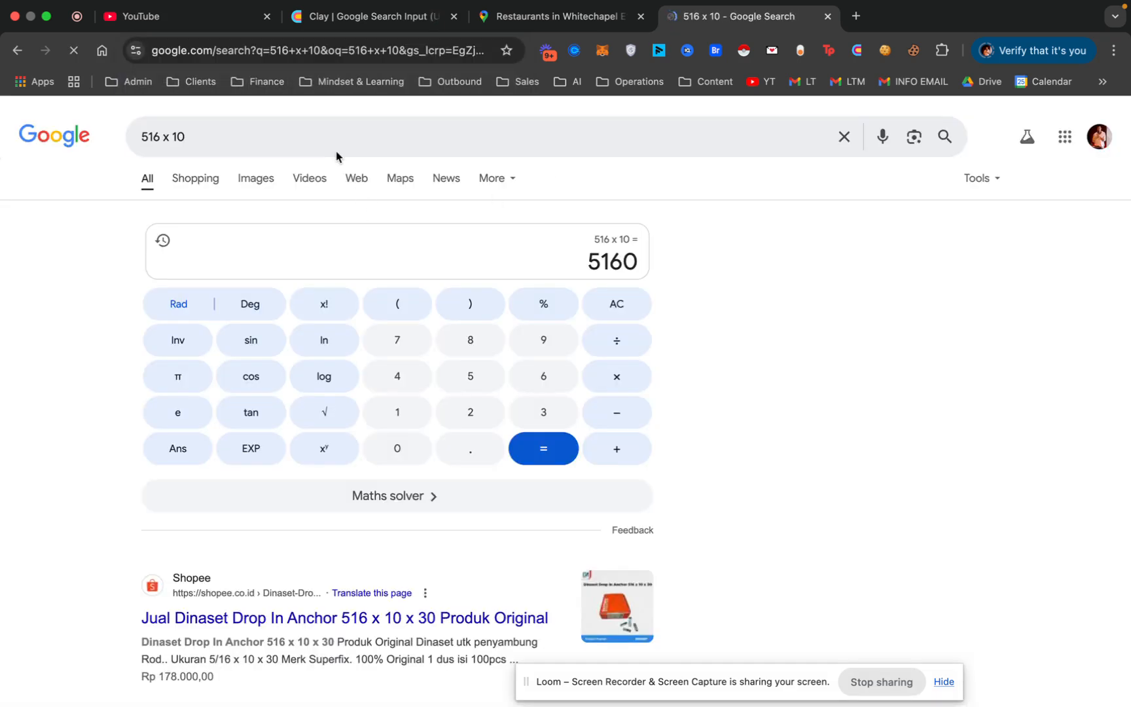
{"action": "left_click", "coordinate": [207, 139]}
{"action": "type", "text": "x 10"}
{"action": "key", "text": "Return"}
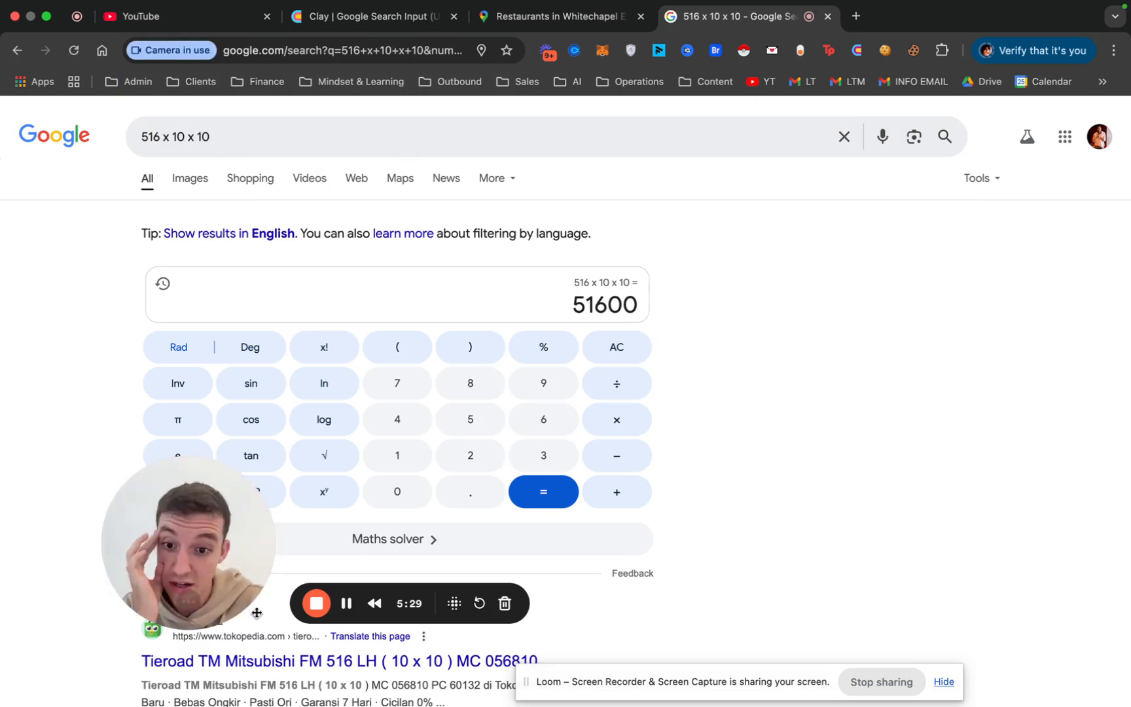
Switch back to the Clay table and close the duplicate calculation tab.
{"action": "left_click", "coordinate": [352, 609]}
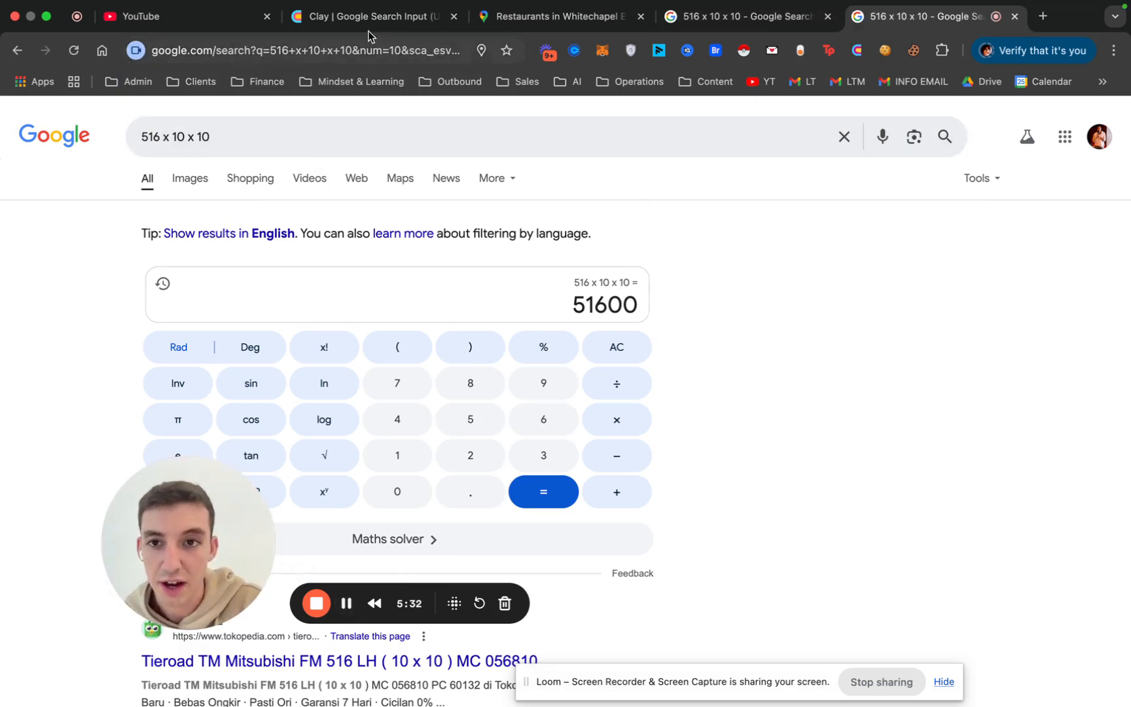
{"action": "left_click", "coordinate": [365, 26]}
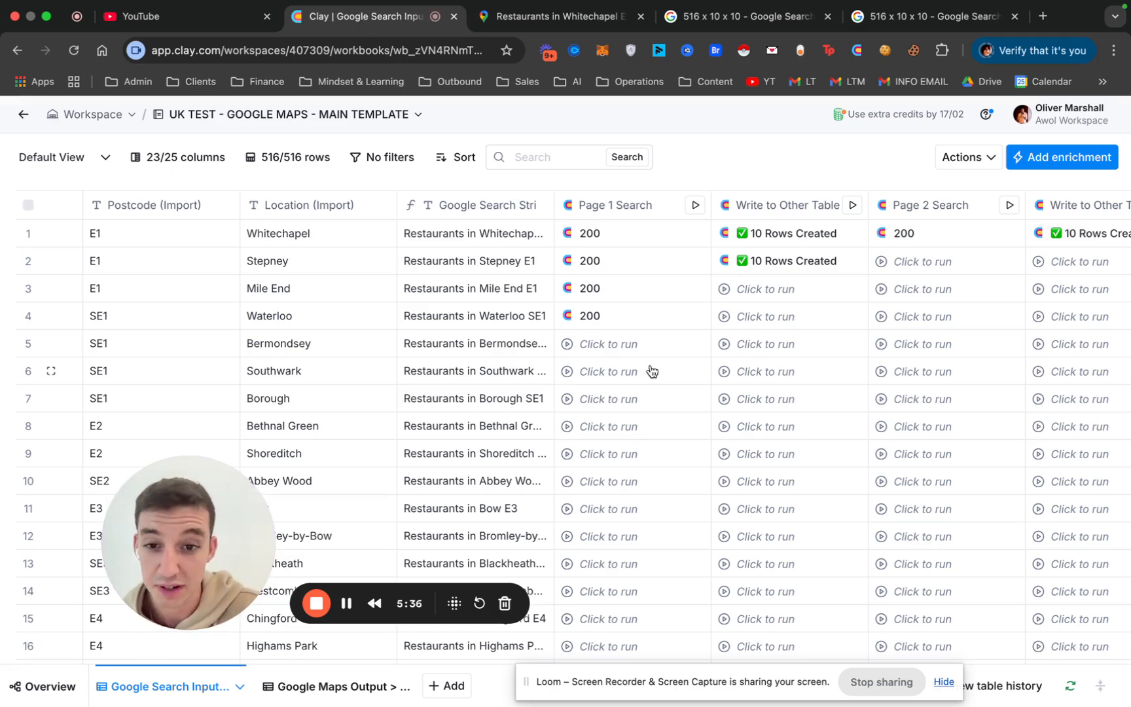
{"action": "left_click", "coordinate": [1015, 16]}
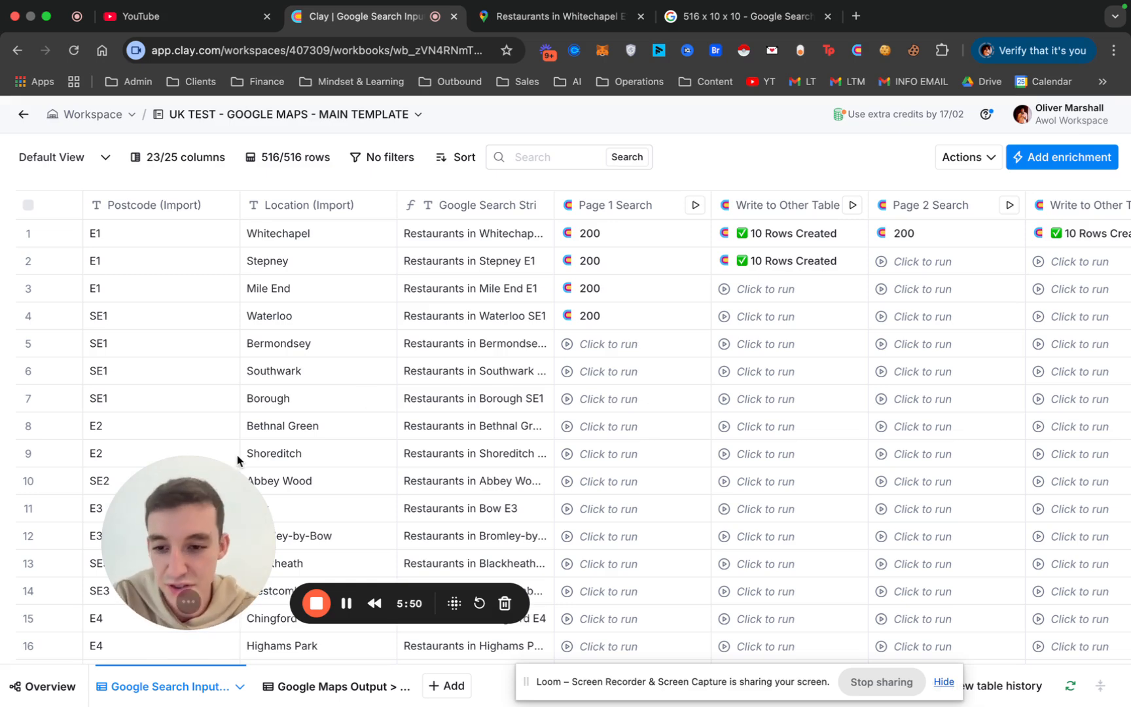
Look over the page search columns and location rows in the Google Search Input table.
{"action": "left_click_drag", "start_coordinate": [209, 533], "coordinate": [206, 433]}
{"action": "scroll", "coordinate": [720, 341], "scroll_direction": "right", "scroll_amount": 10}
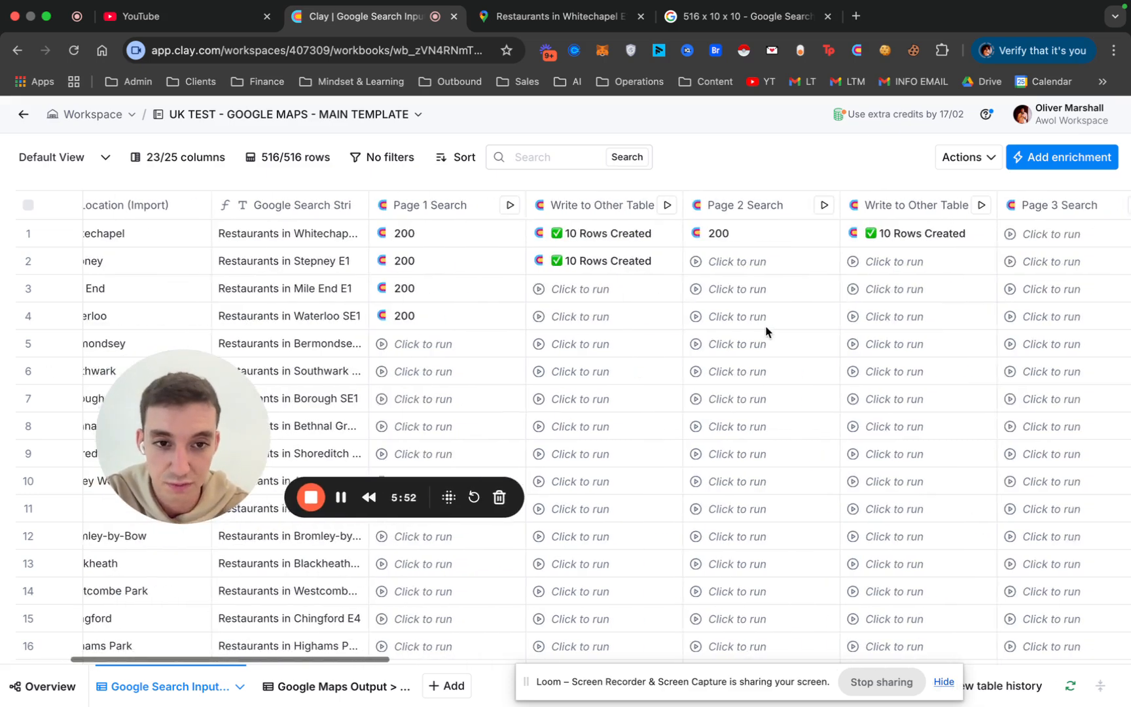
{"action": "scroll", "coordinate": [765, 325], "scroll_direction": "left", "scroll_amount": 6}
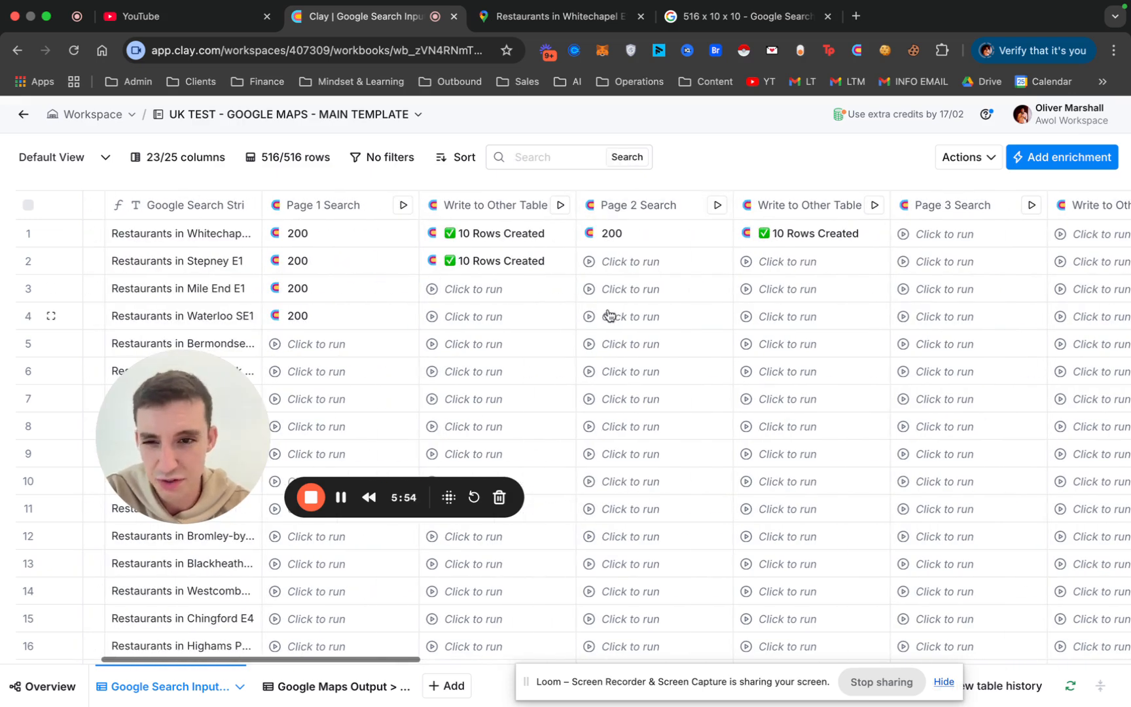
{"action": "scroll", "coordinate": [617, 316], "scroll_direction": "left", "scroll_amount": 2}
{"action": "scroll", "coordinate": [617, 316], "scroll_direction": "down", "scroll_amount": 10}
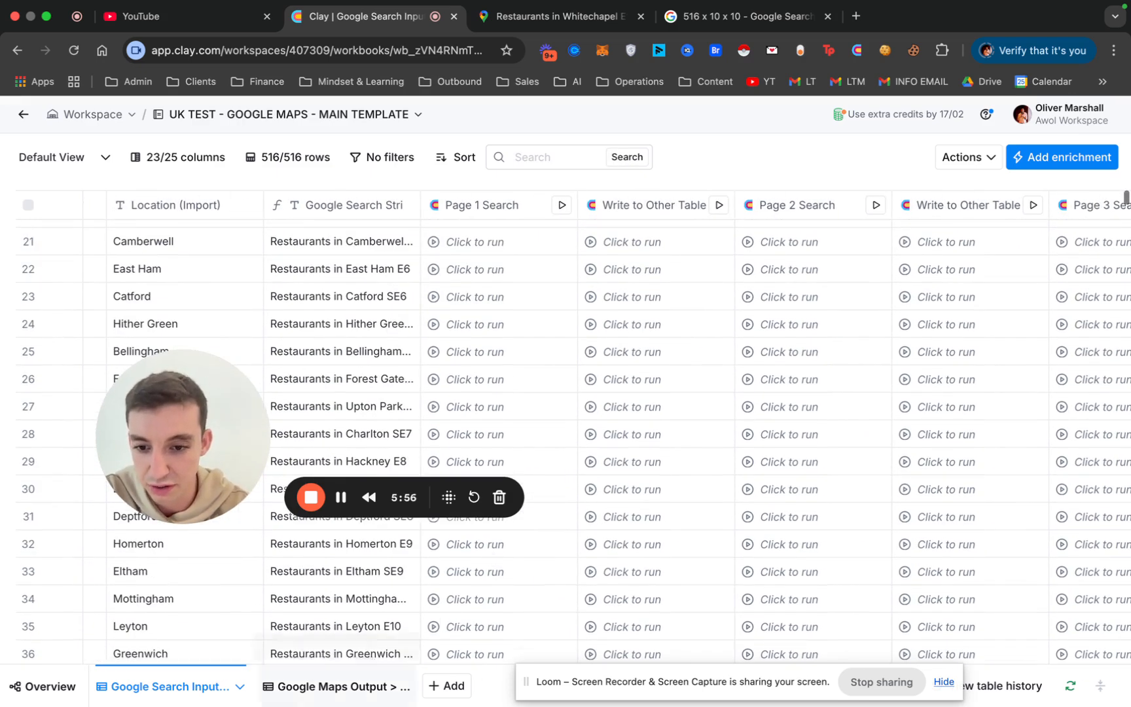
Open the Find Email From Site column's settings in the Google Maps Output > Emails table and check which OpenAI accounts are available.
{"action": "left_click", "coordinate": [302, 698]}
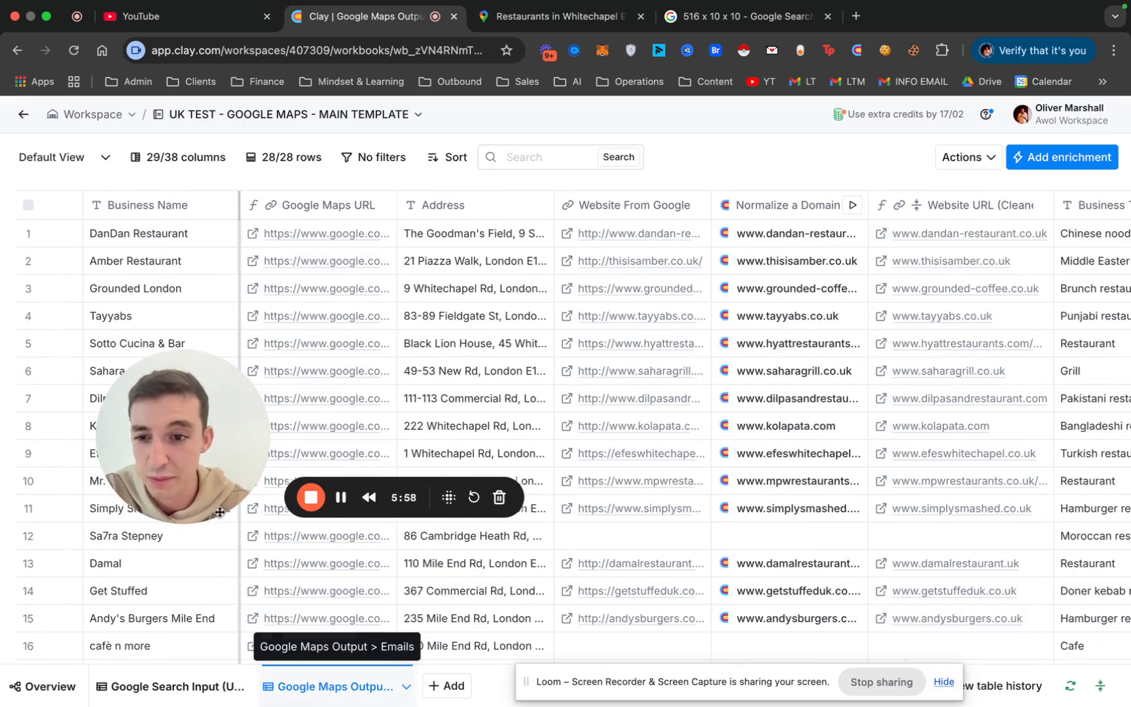
{"action": "scroll", "coordinate": [689, 321], "scroll_direction": "right", "scroll_amount": 7}
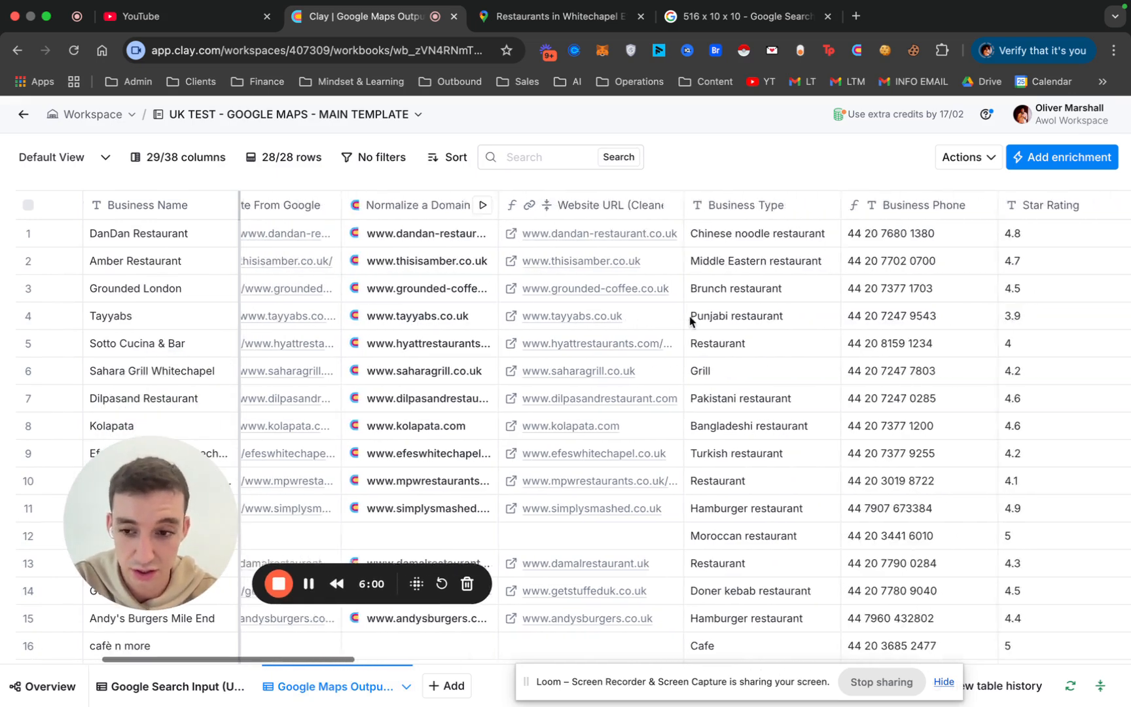
{"action": "scroll", "coordinate": [691, 320], "scroll_direction": "right", "scroll_amount": 12}
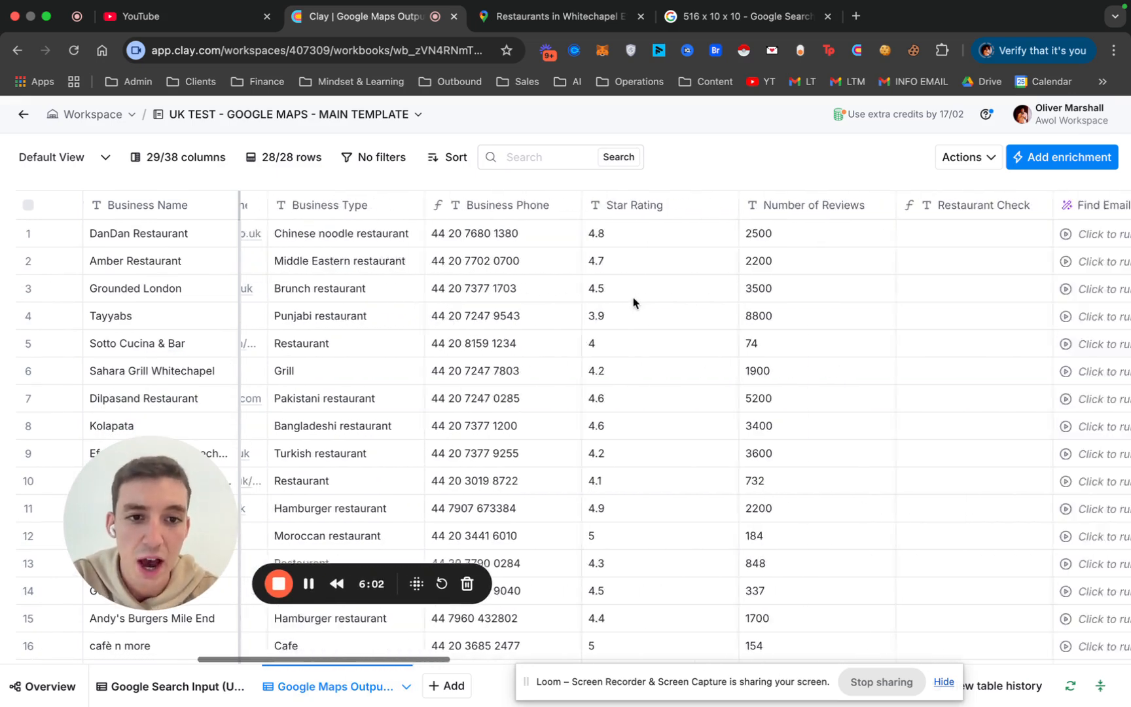
{"action": "left_click", "coordinate": [695, 205]}
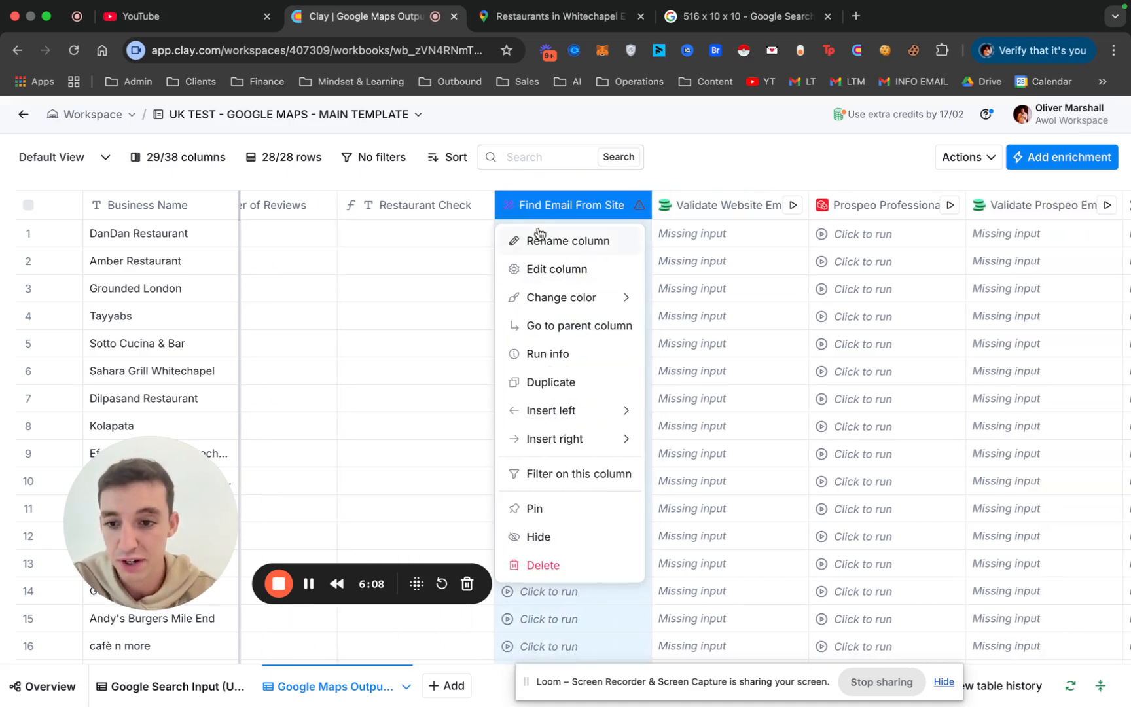
{"action": "left_click", "coordinate": [574, 275]}
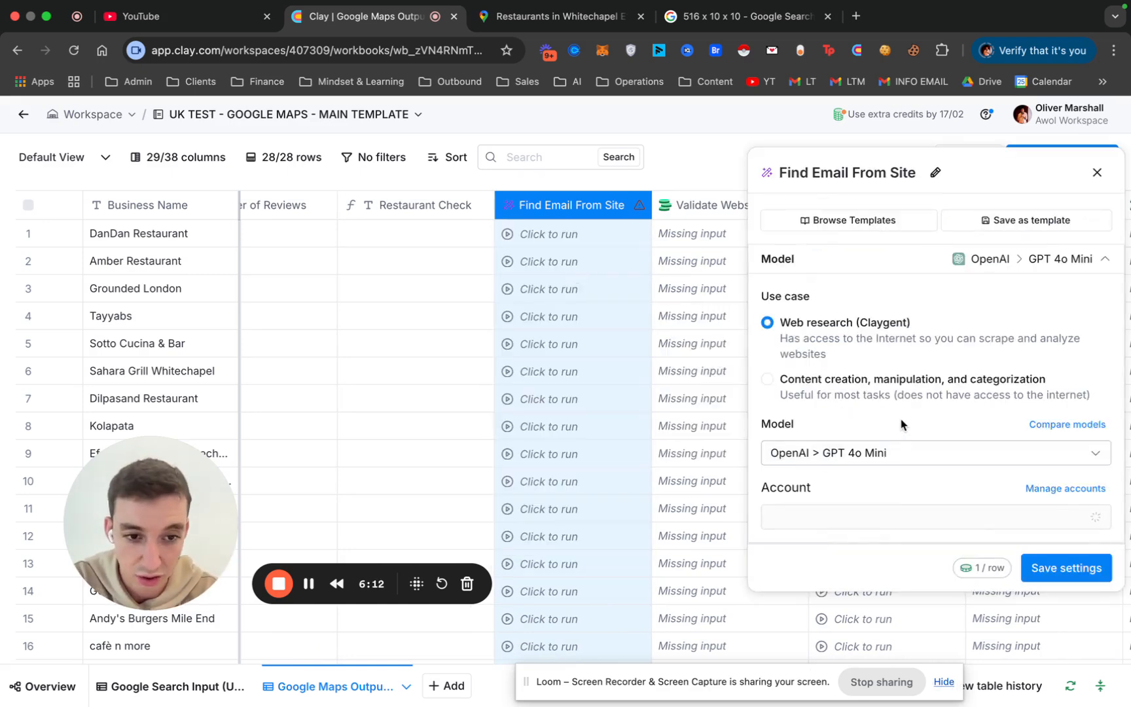
{"action": "scroll", "coordinate": [902, 424], "scroll_direction": "down", "scroll_amount": 2}
{"action": "left_click", "coordinate": [939, 457]}
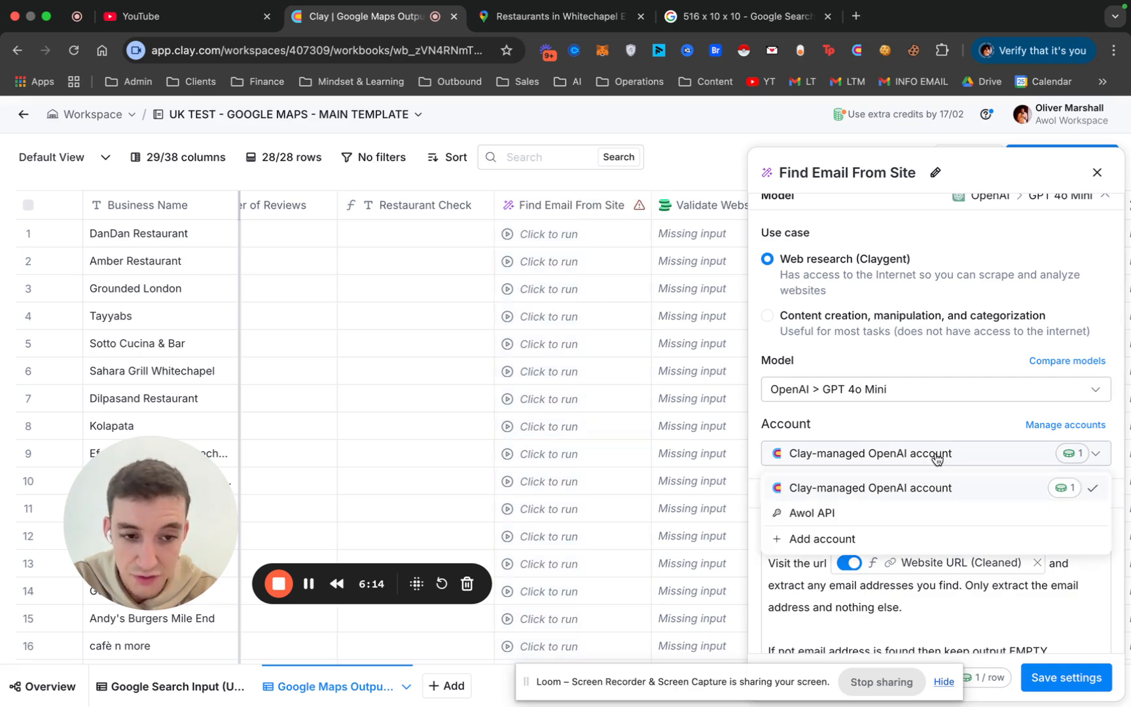
{"action": "left_click", "coordinate": [940, 425]}
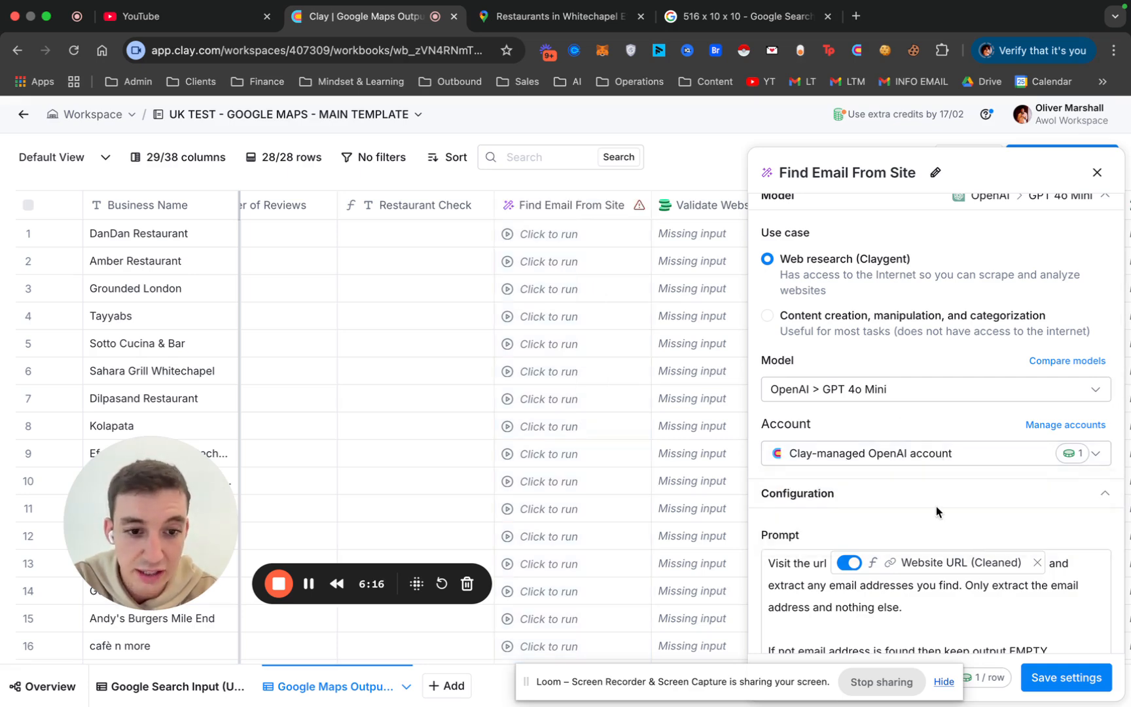
Examine the Find Email From Site prompt that extracts an email address from the Website URL (Cleaned) value.
{"action": "scroll", "coordinate": [936, 510], "scroll_direction": "down", "scroll_amount": 3}
{"action": "scroll", "coordinate": [936, 513], "scroll_direction": "down", "scroll_amount": 2}
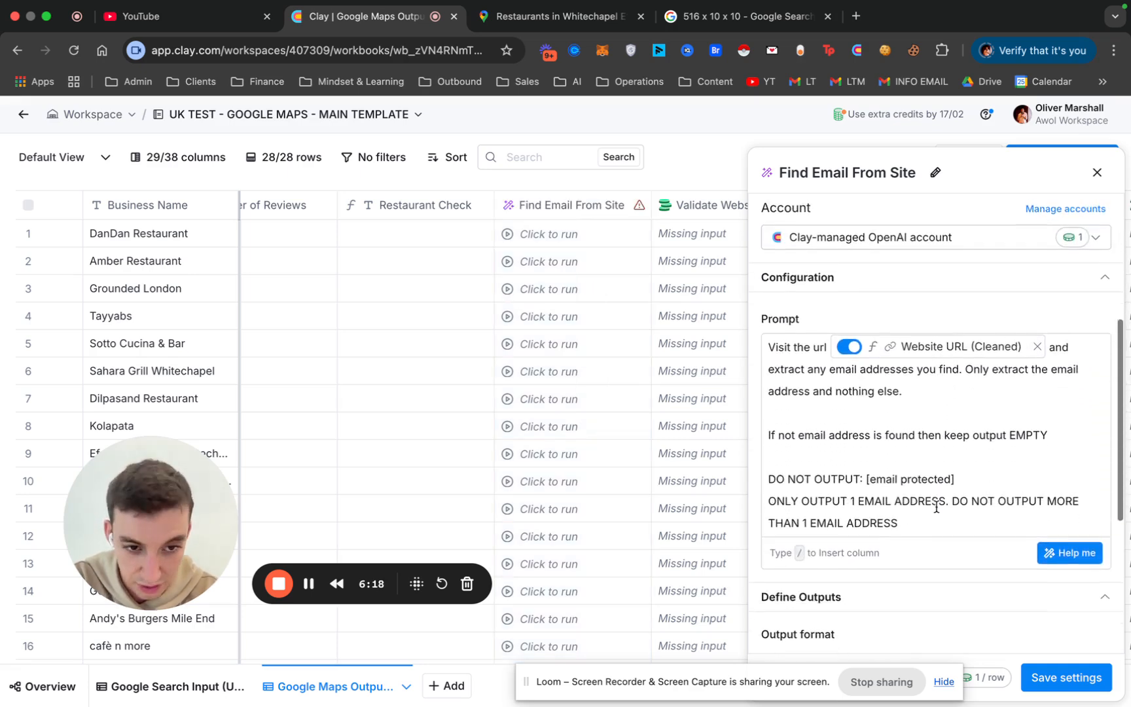
{"action": "left_click_drag", "start_coordinate": [769, 358], "coordinate": [905, 528]}
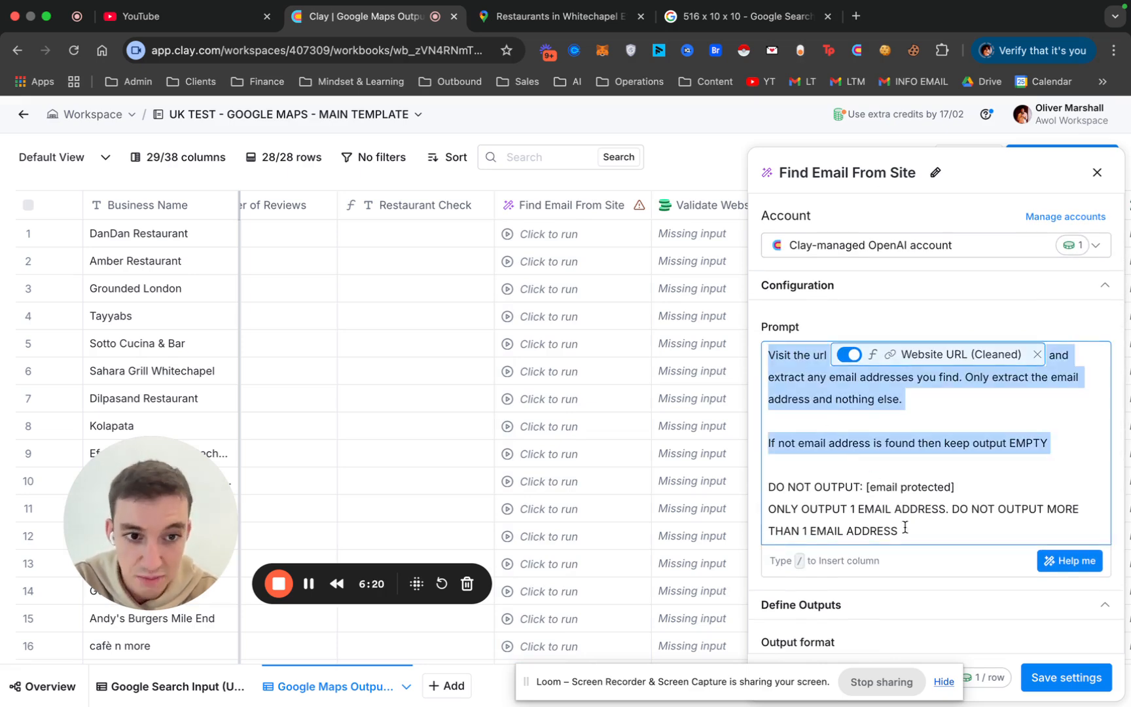
Read the rest of the Find Email From Site prompt with its output and run settings, then close the column settings.
{"action": "left_click", "coordinate": [848, 447]}
{"action": "scroll", "coordinate": [953, 592], "scroll_direction": "down", "scroll_amount": 1}
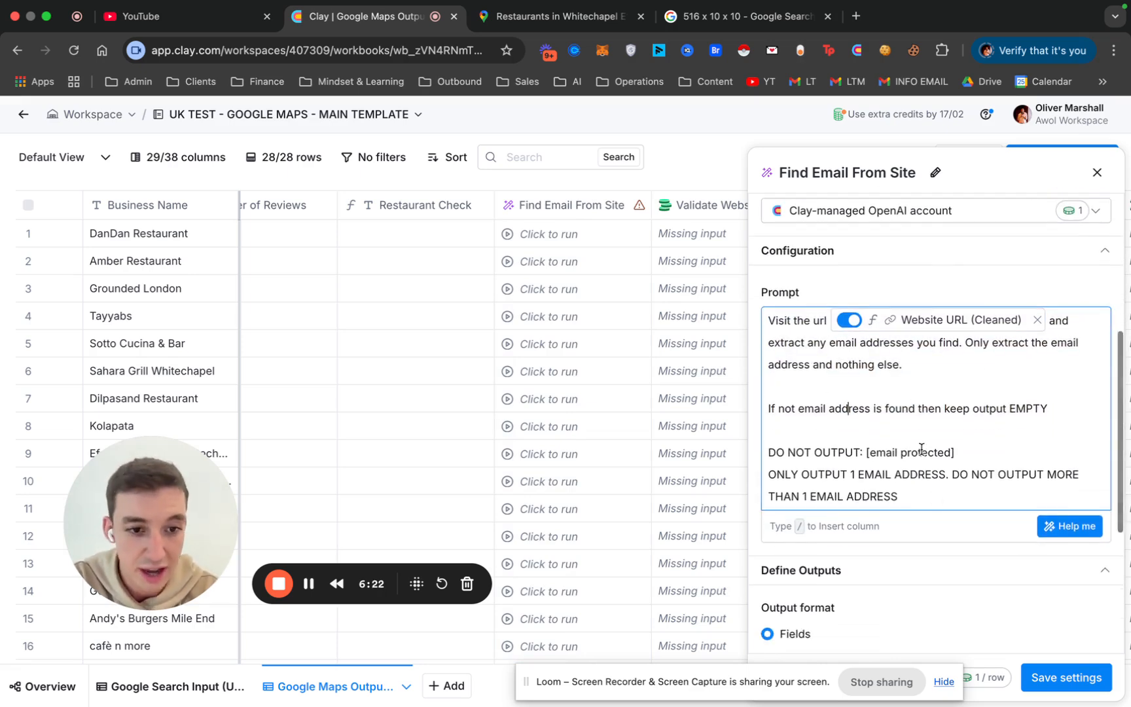
{"action": "scroll", "coordinate": [921, 449], "scroll_direction": "down", "scroll_amount": 7}
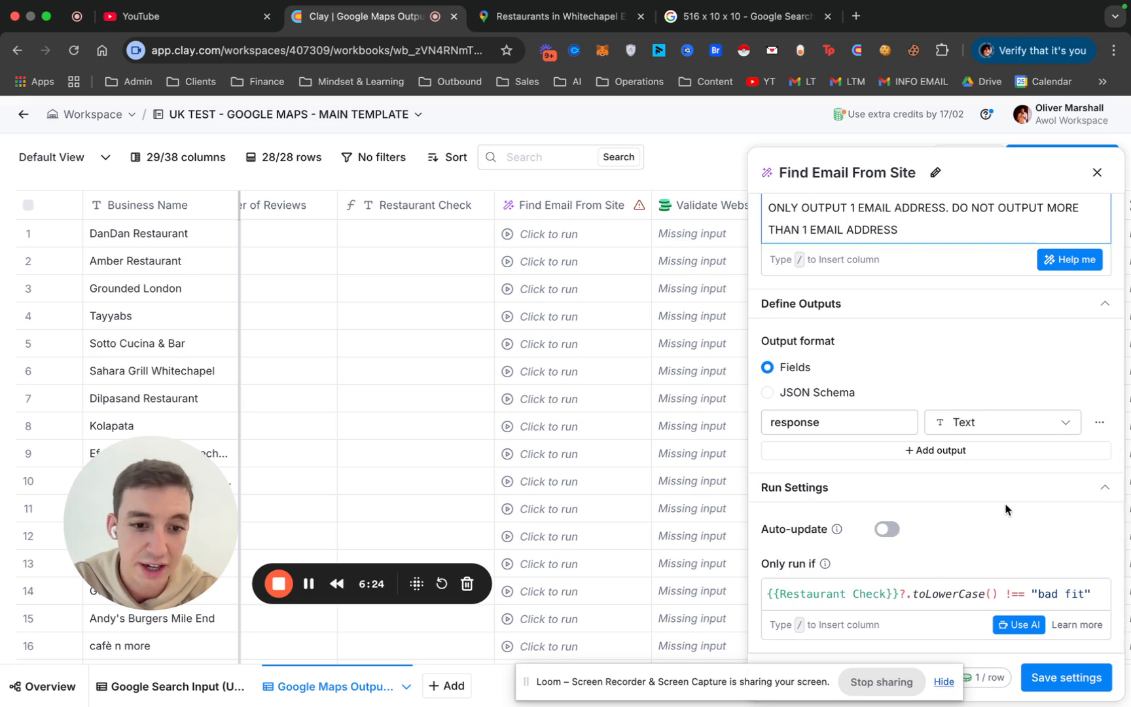
{"action": "scroll", "coordinate": [1006, 510], "scroll_direction": "up", "scroll_amount": 8}
{"action": "left_click", "coordinate": [1097, 172]}
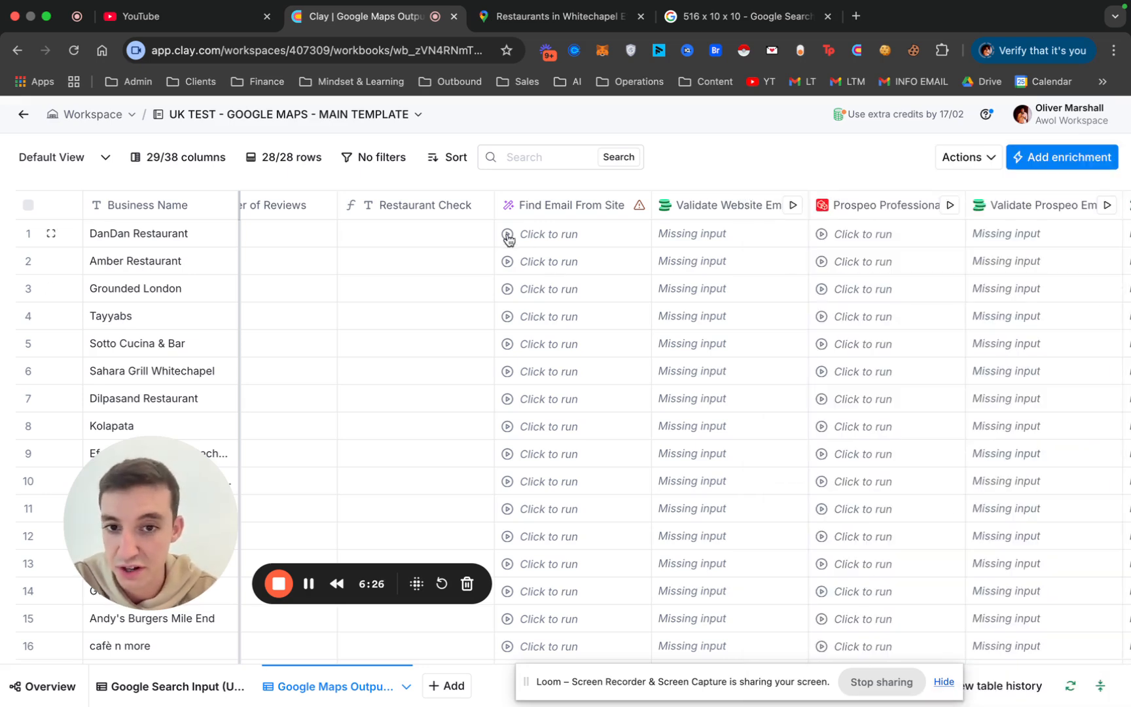
Try the Awol API account in the Find Email From Site column's settings, closing them without saving.
{"action": "mouse_move", "coordinate": [638, 209]}
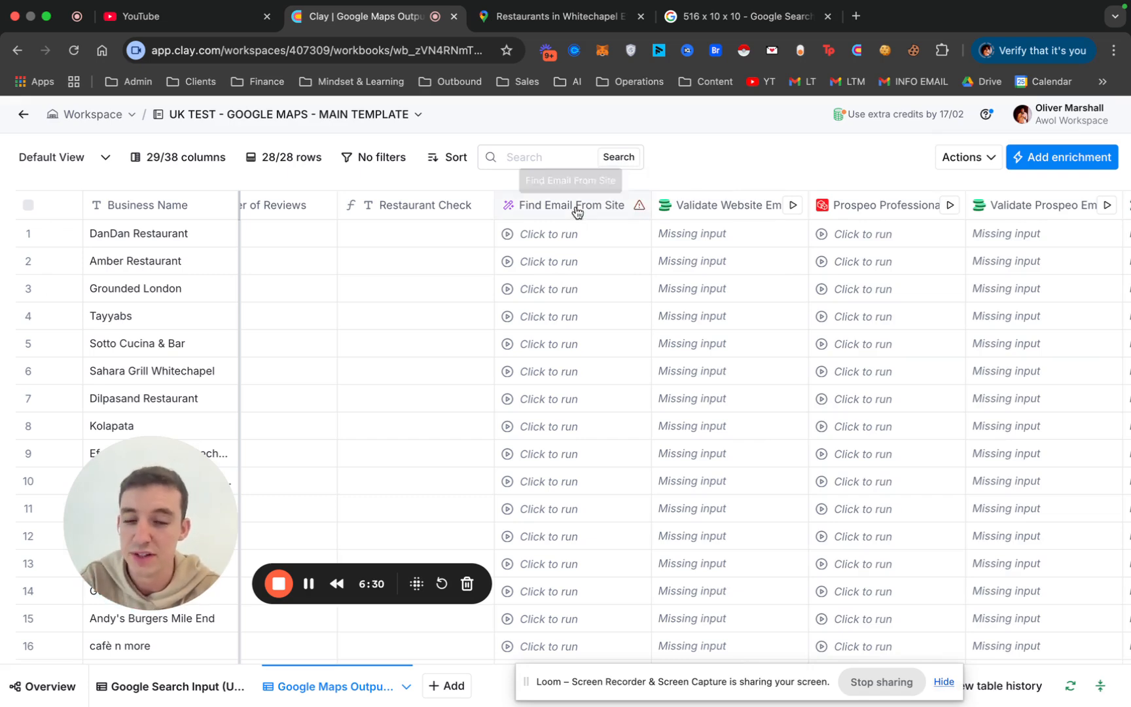
{"action": "left_click", "coordinate": [555, 207]}
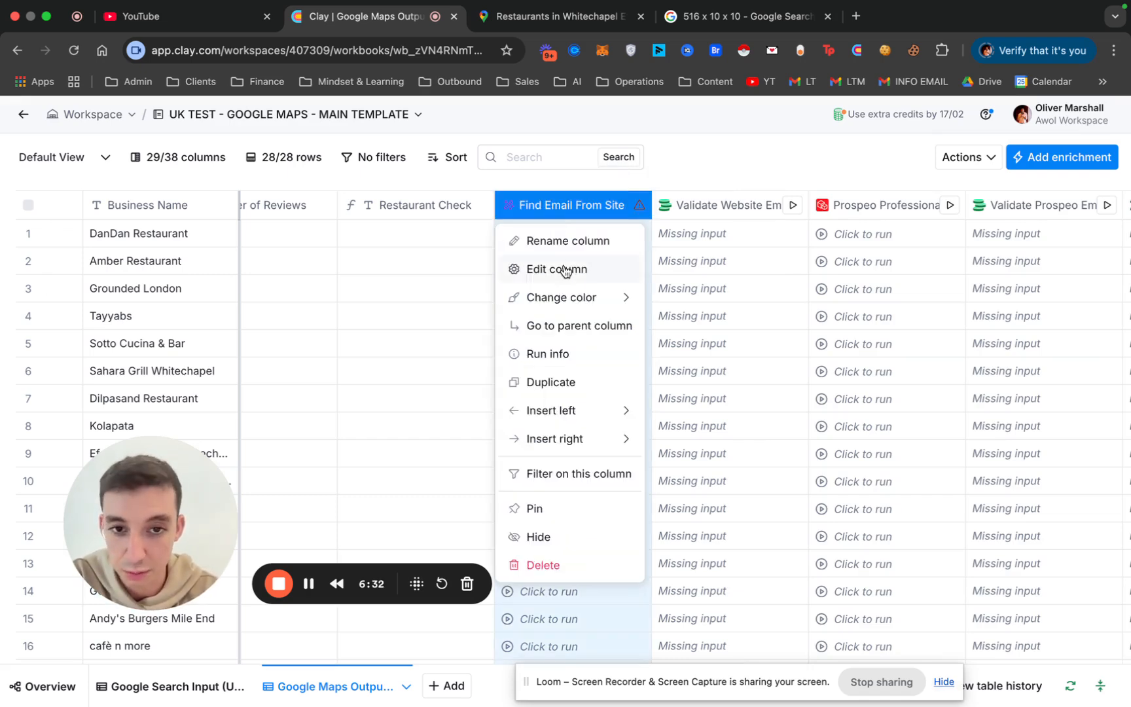
{"action": "left_click", "coordinate": [566, 270]}
{"action": "left_click", "coordinate": [919, 521]}
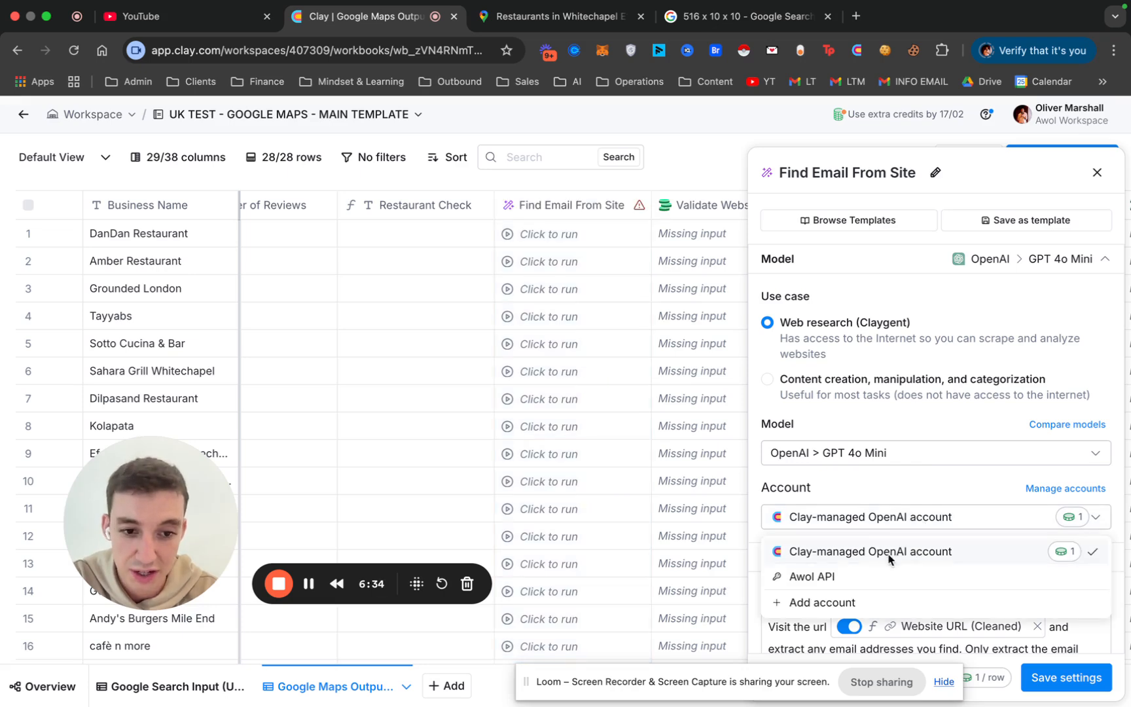
{"action": "left_click", "coordinate": [854, 585]}
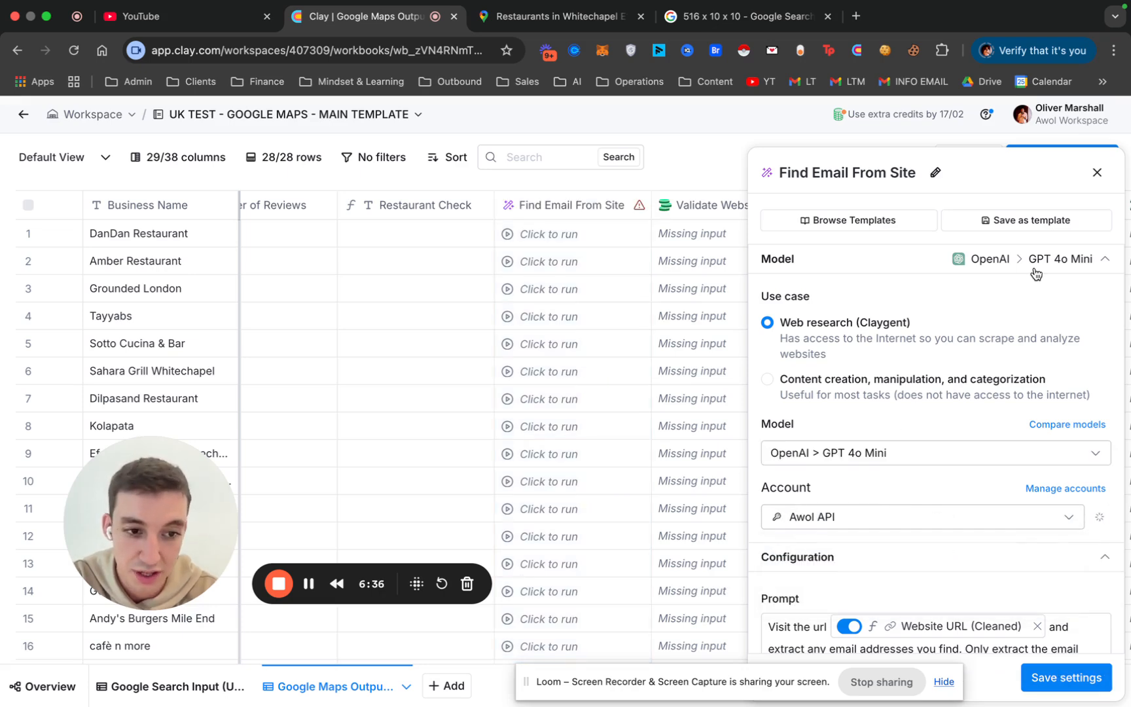
{"action": "left_click", "coordinate": [1093, 175]}
Look over the Validate Website Email, Prospeo Professional Email Finder and Validate Prospeo Email 1 columns in the output table.
{"action": "scroll", "coordinate": [601, 372], "scroll_direction": "right", "scroll_amount": 5}
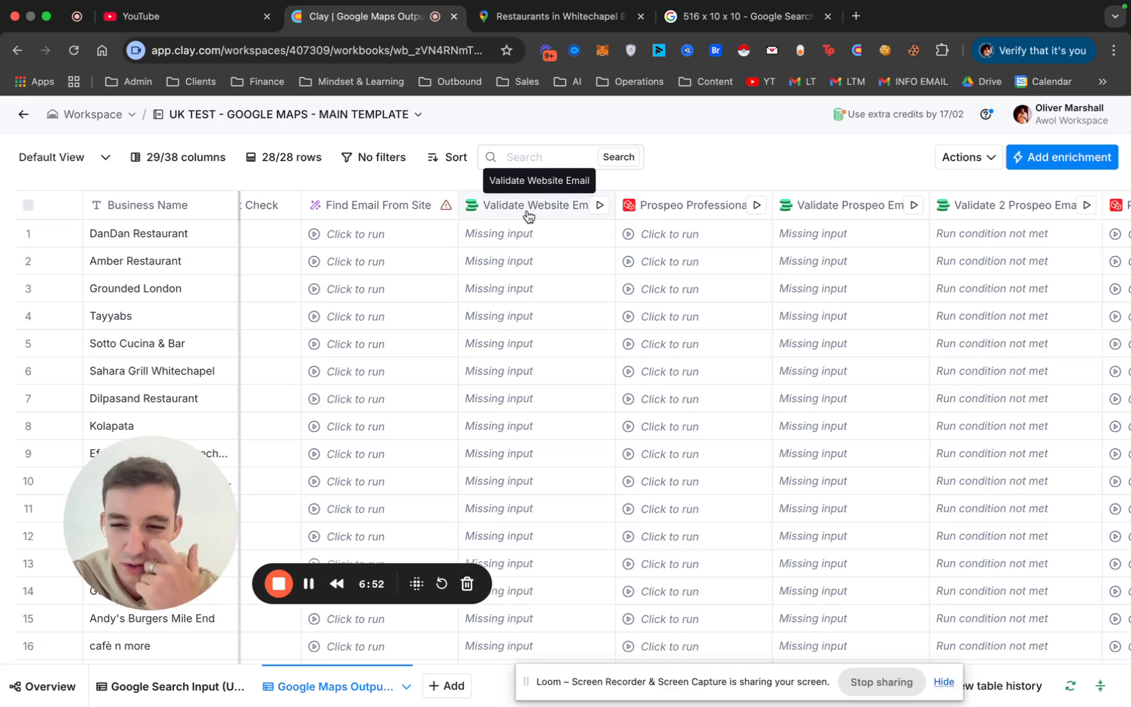
{"action": "scroll", "coordinate": [542, 347], "scroll_direction": "left", "scroll_amount": 2}
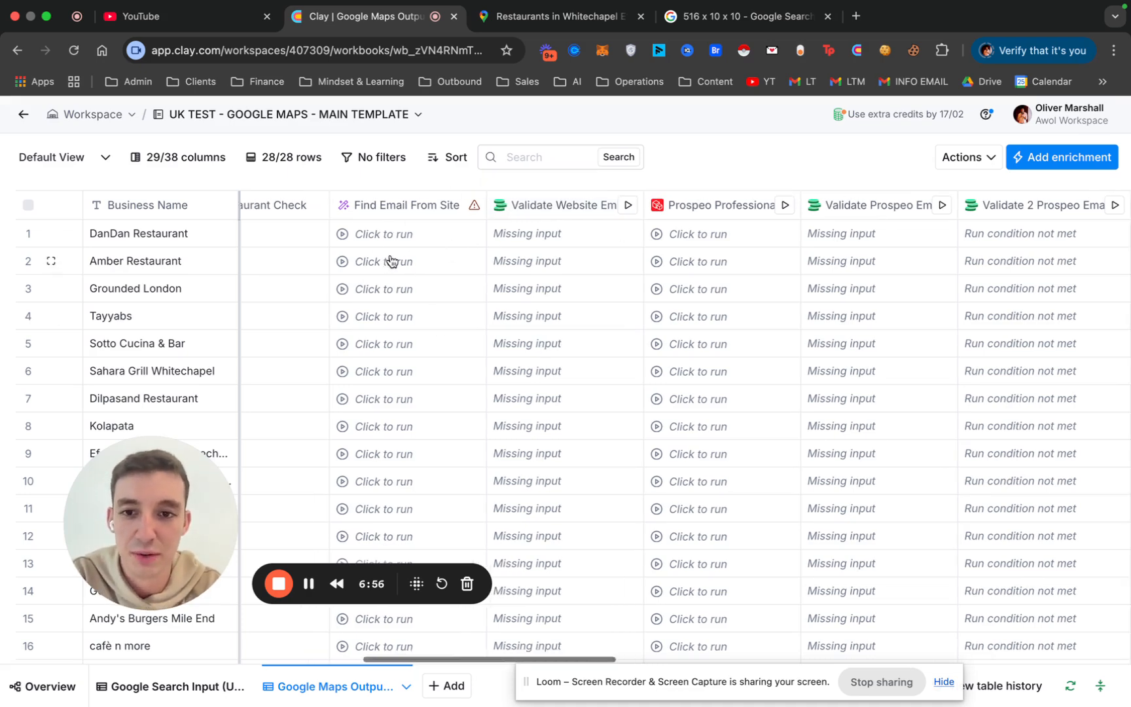
{"action": "scroll", "coordinate": [495, 240], "scroll_direction": "right", "scroll_amount": 3}
{"action": "scroll", "coordinate": [542, 225], "scroll_direction": "right", "scroll_amount": 3}
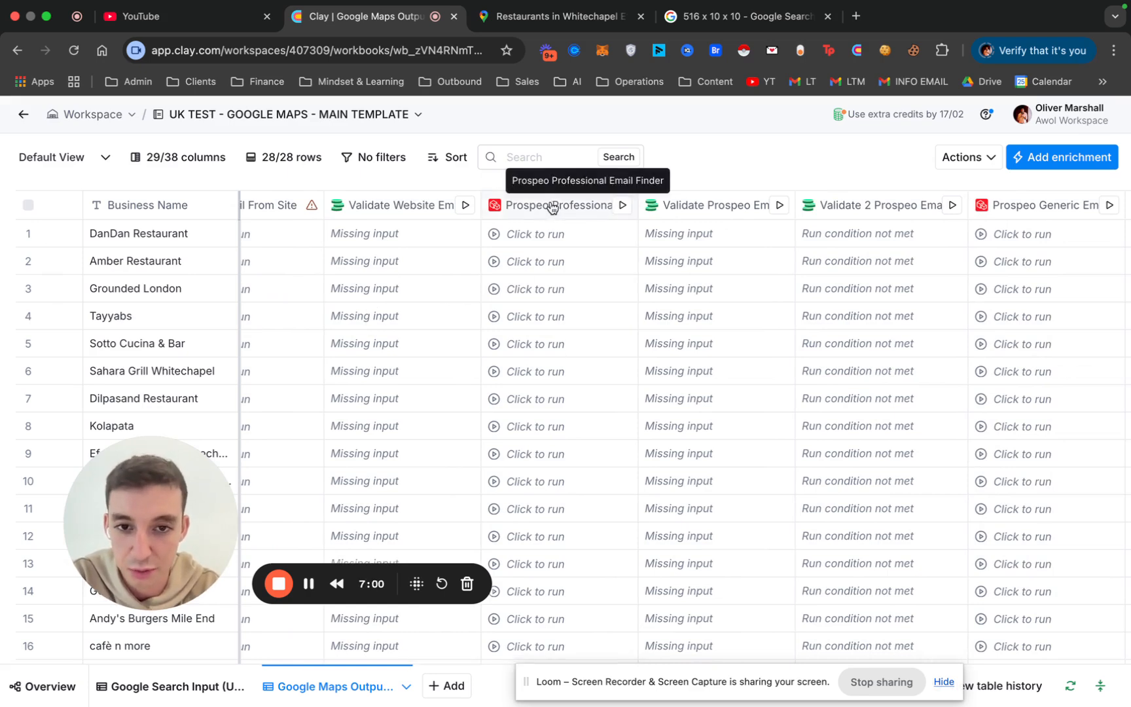
{"action": "scroll", "coordinate": [536, 364], "scroll_direction": "right", "scroll_amount": 2}
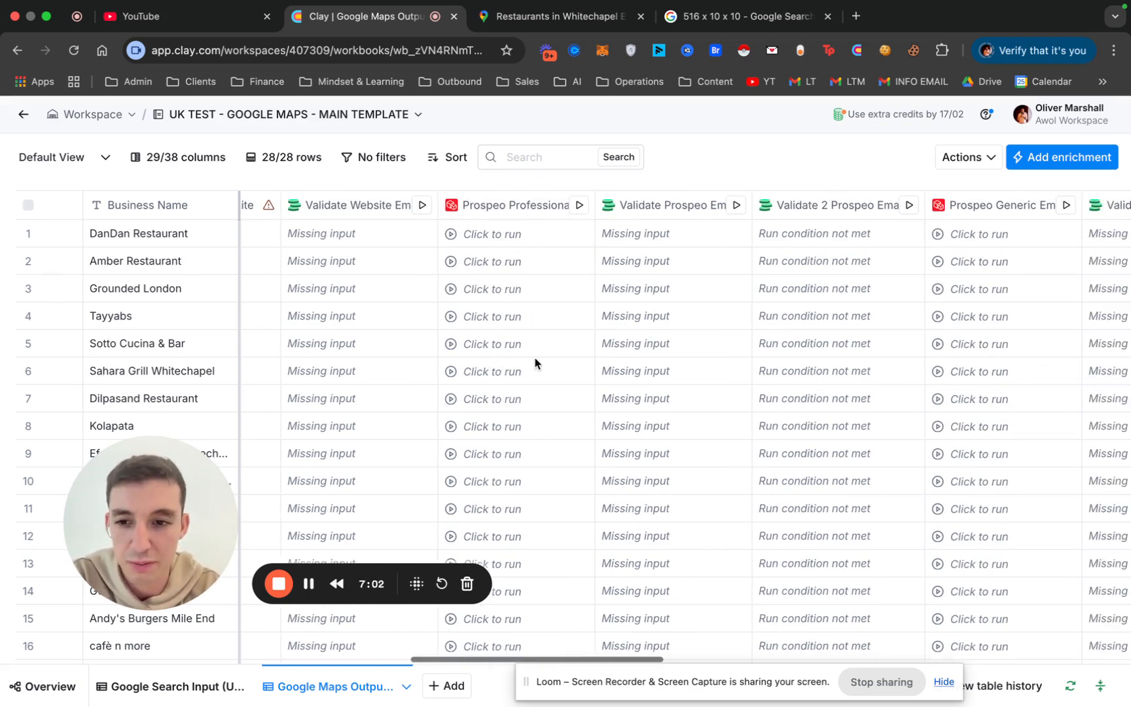
{"action": "scroll", "coordinate": [537, 364], "scroll_direction": "right", "scroll_amount": 3}
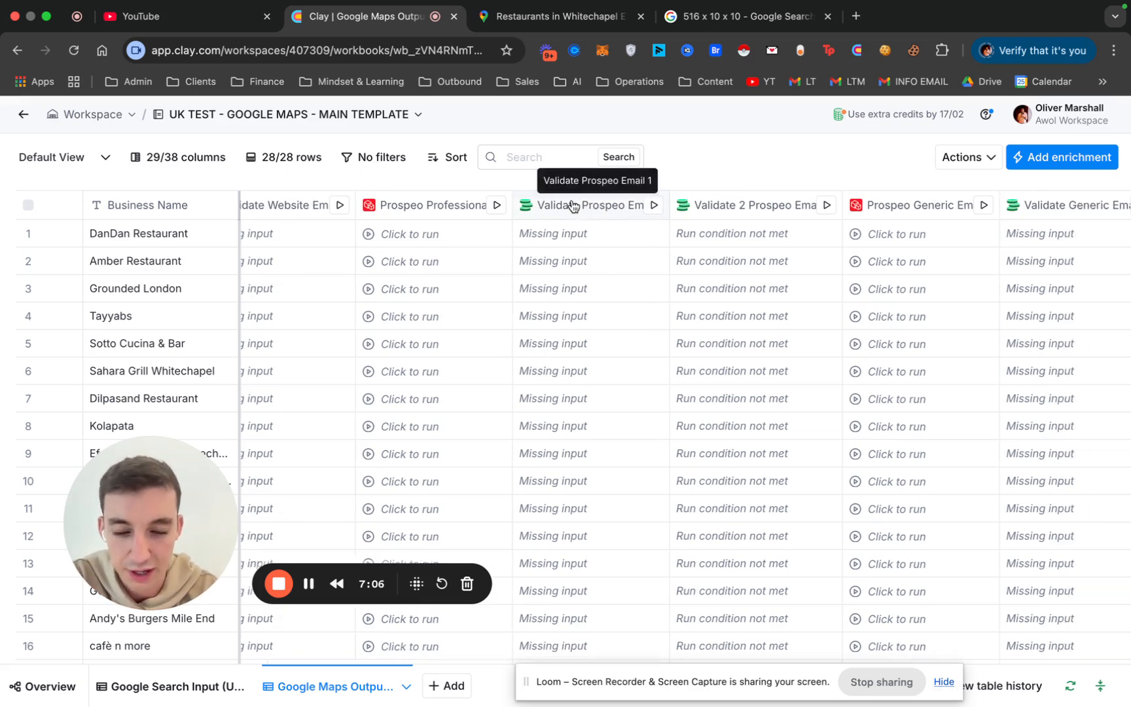
{"action": "scroll", "coordinate": [722, 208], "scroll_direction": "right", "scroll_amount": 3}
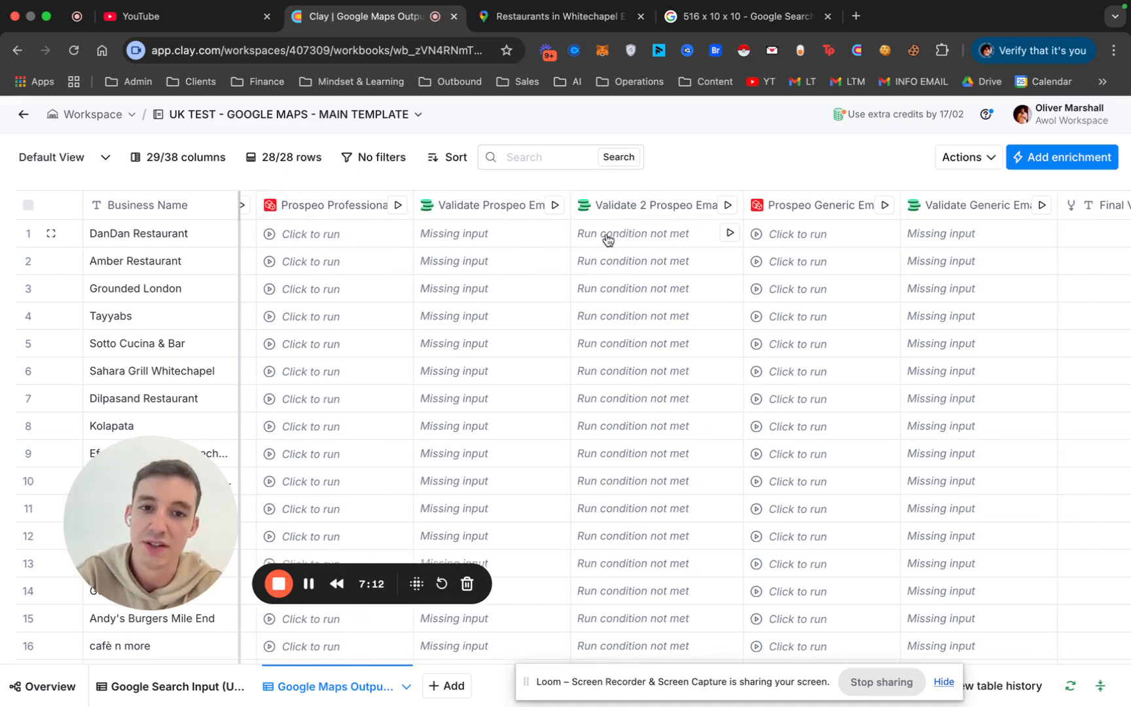
Review the second Prospeo validation, Prospeo generic email finder, generic email validation and Final Valid Emails columns.
{"action": "scroll", "coordinate": [609, 243], "scroll_direction": "right", "scroll_amount": 4}
{"action": "scroll", "coordinate": [521, 273], "scroll_direction": "right", "scroll_amount": 2}
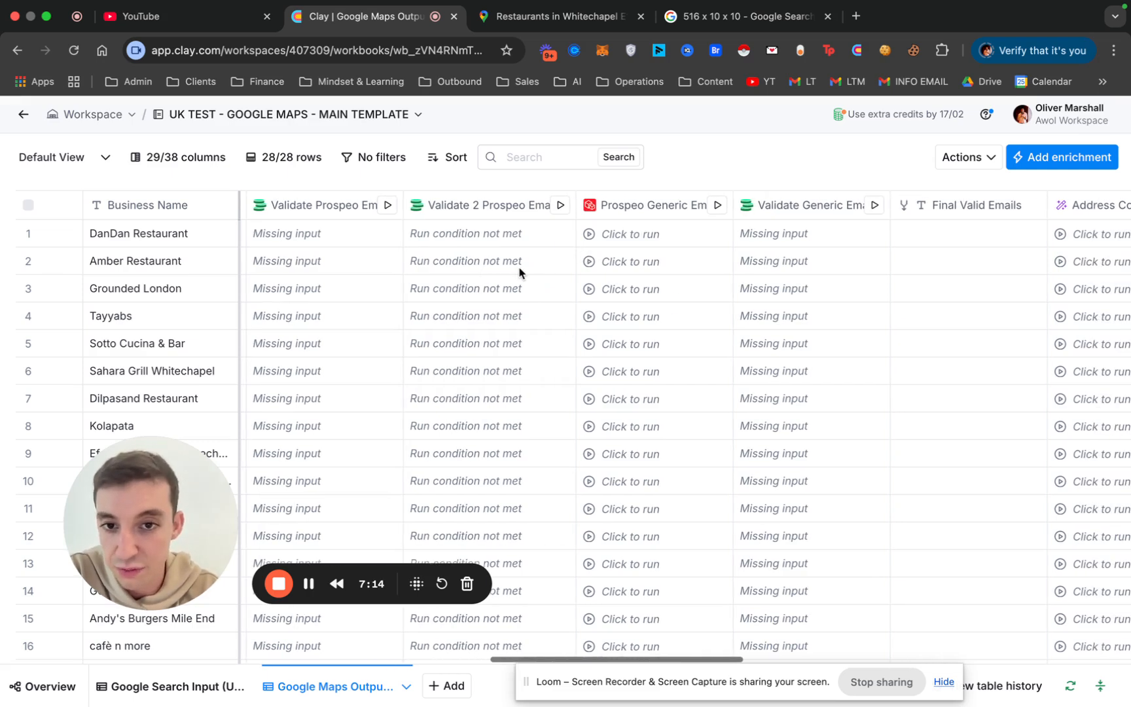
{"action": "scroll", "coordinate": [511, 268], "scroll_direction": "right", "scroll_amount": 3}
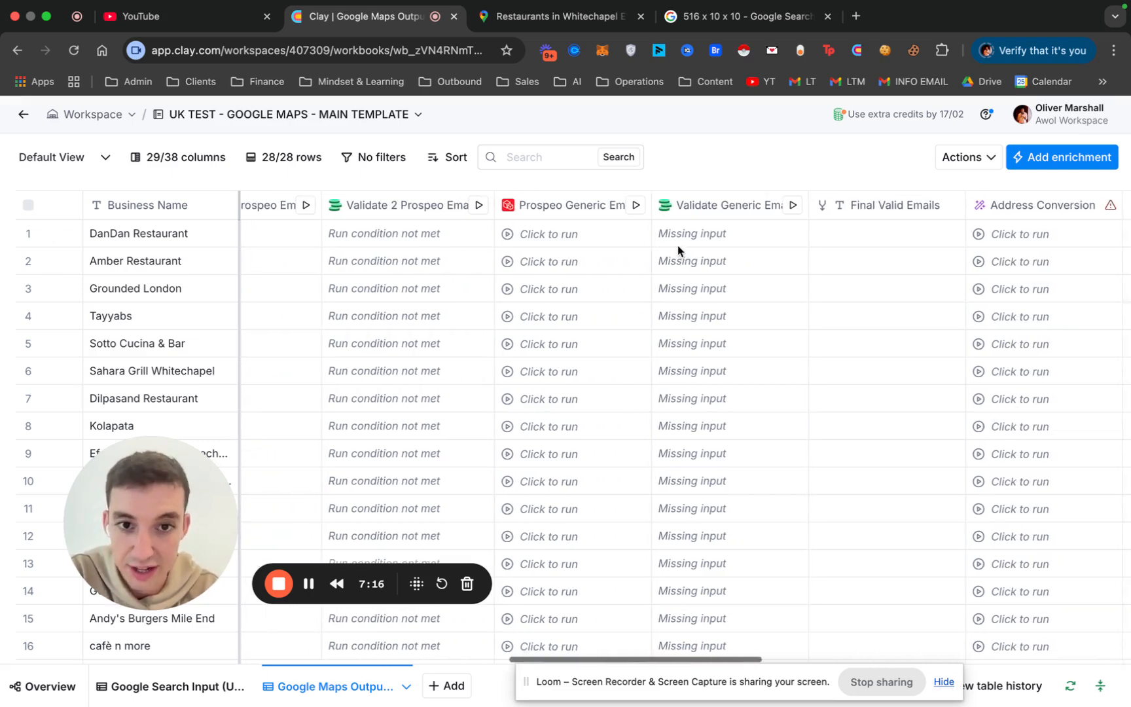
{"action": "scroll", "coordinate": [568, 200], "scroll_direction": "right", "scroll_amount": 1}
{"action": "scroll", "coordinate": [654, 238], "scroll_direction": "right", "scroll_amount": 2}
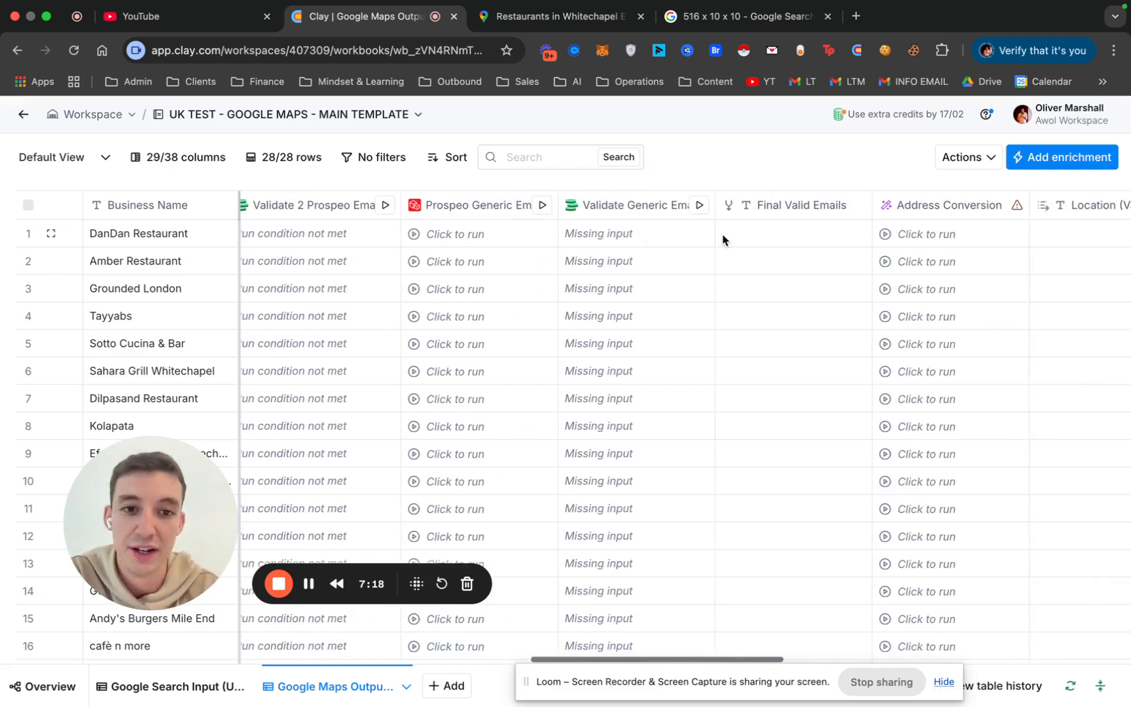
{"action": "scroll", "coordinate": [593, 258], "scroll_direction": "right", "scroll_amount": 4}
{"action": "scroll", "coordinate": [605, 262], "scroll_direction": "left", "scroll_amount": 6}
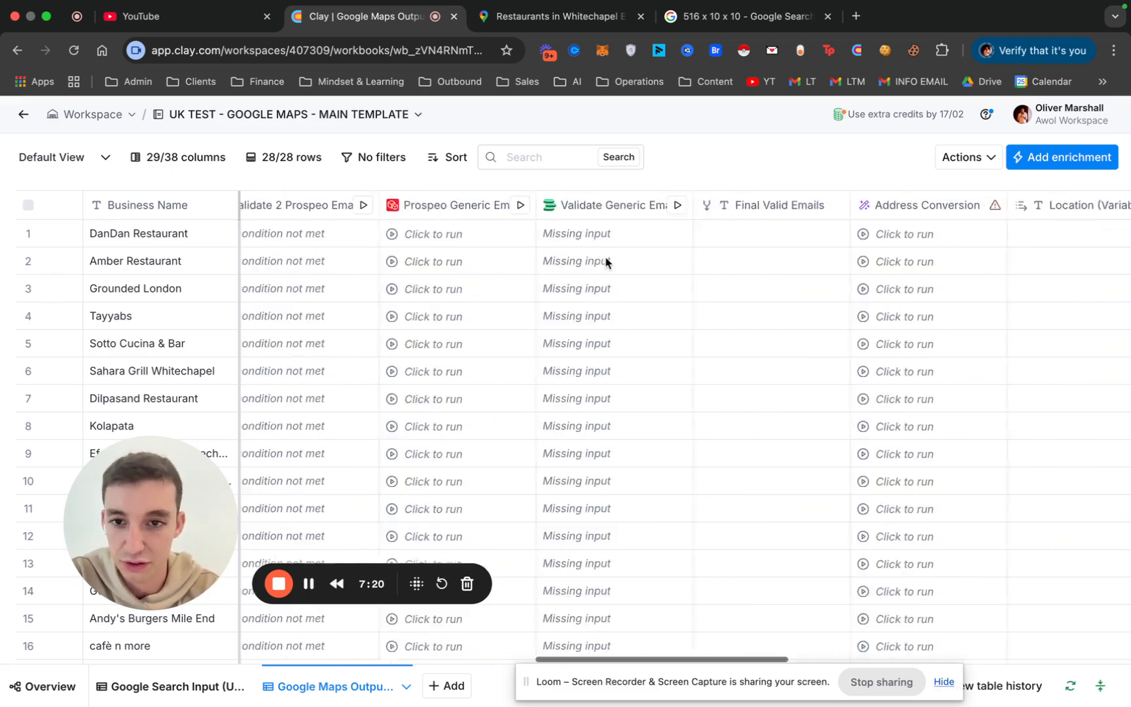
{"action": "scroll", "coordinate": [605, 261], "scroll_direction": "right", "scroll_amount": 2}
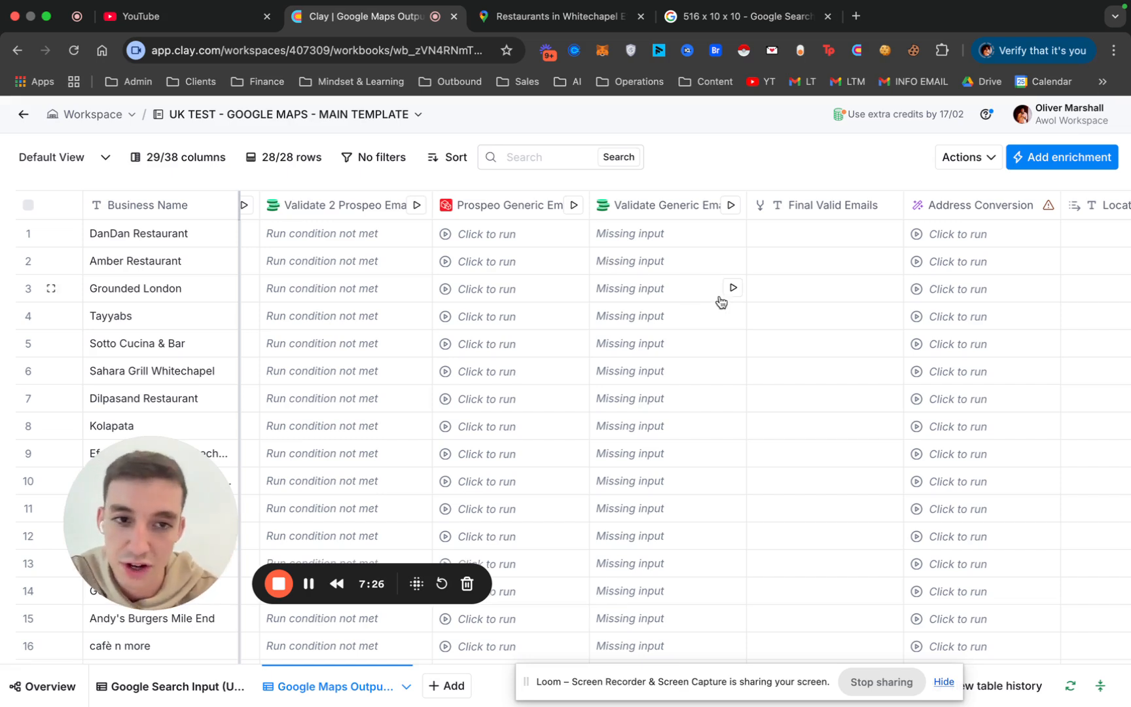
Look over the Address Conversion, Location (Variable), restaurant normalization and business type columns.
{"action": "scroll", "coordinate": [609, 259], "scroll_direction": "right", "scroll_amount": 4}
{"action": "scroll", "coordinate": [639, 347], "scroll_direction": "right", "scroll_amount": 3}
{"action": "scroll", "coordinate": [639, 347], "scroll_direction": "right", "scroll_amount": 3}
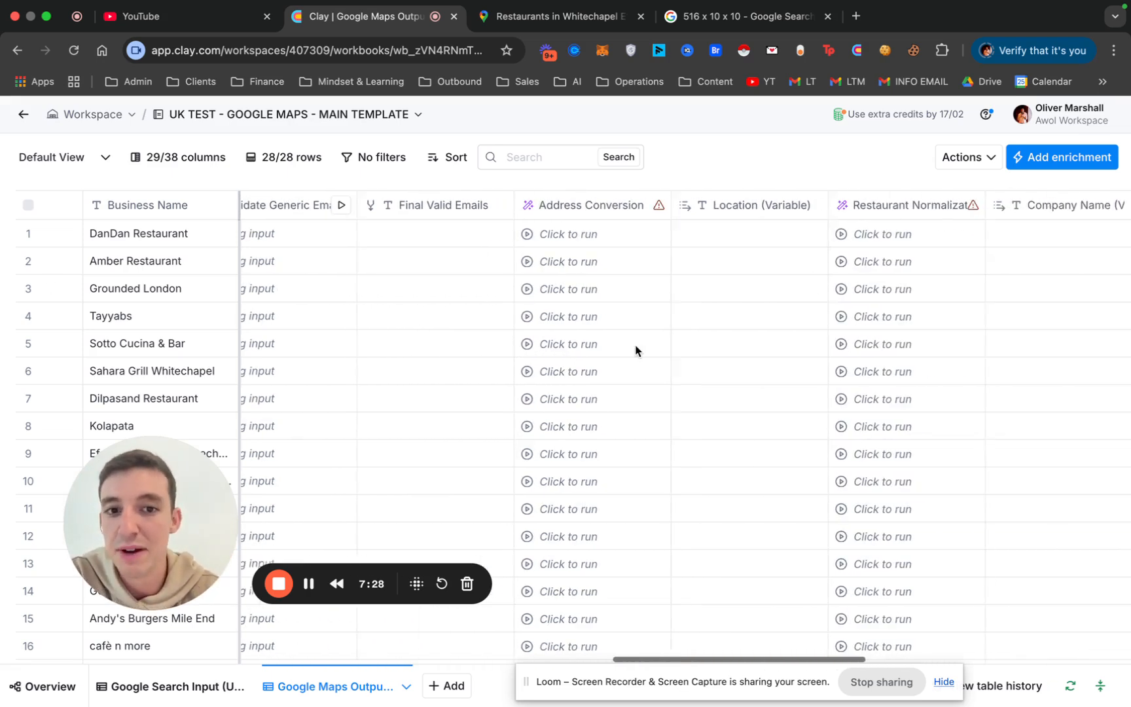
{"action": "scroll", "coordinate": [743, 218], "scroll_direction": "right", "scroll_amount": 3}
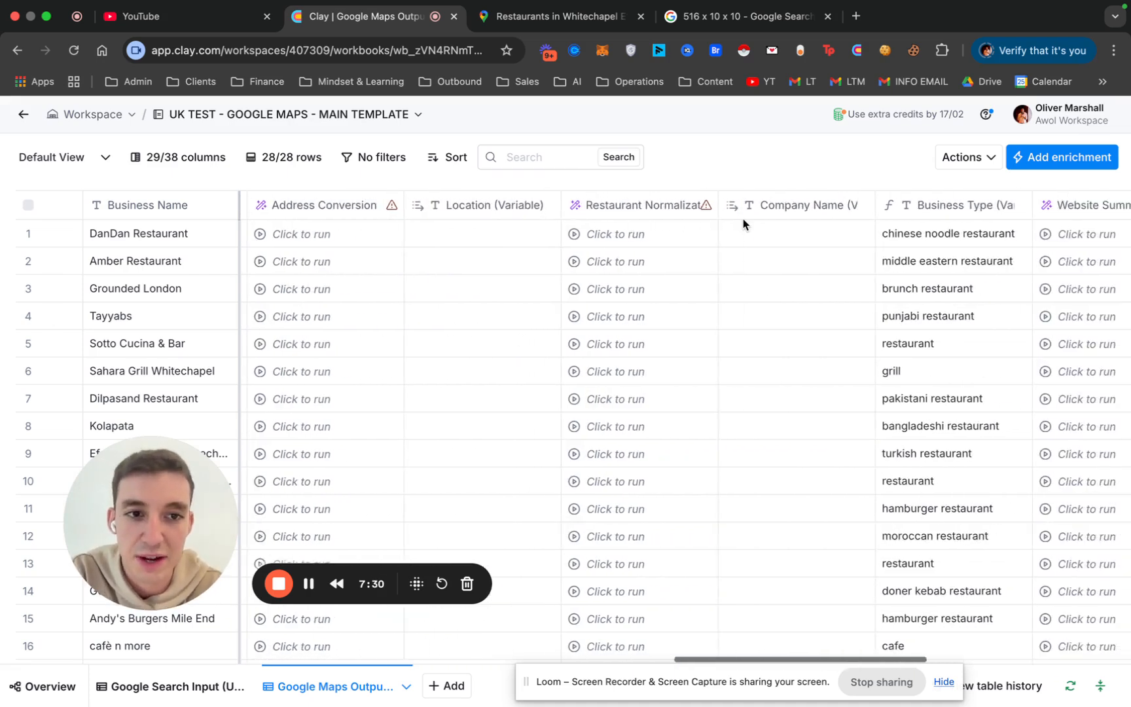
{"action": "scroll", "coordinate": [743, 218], "scroll_direction": "left", "scroll_amount": 2}
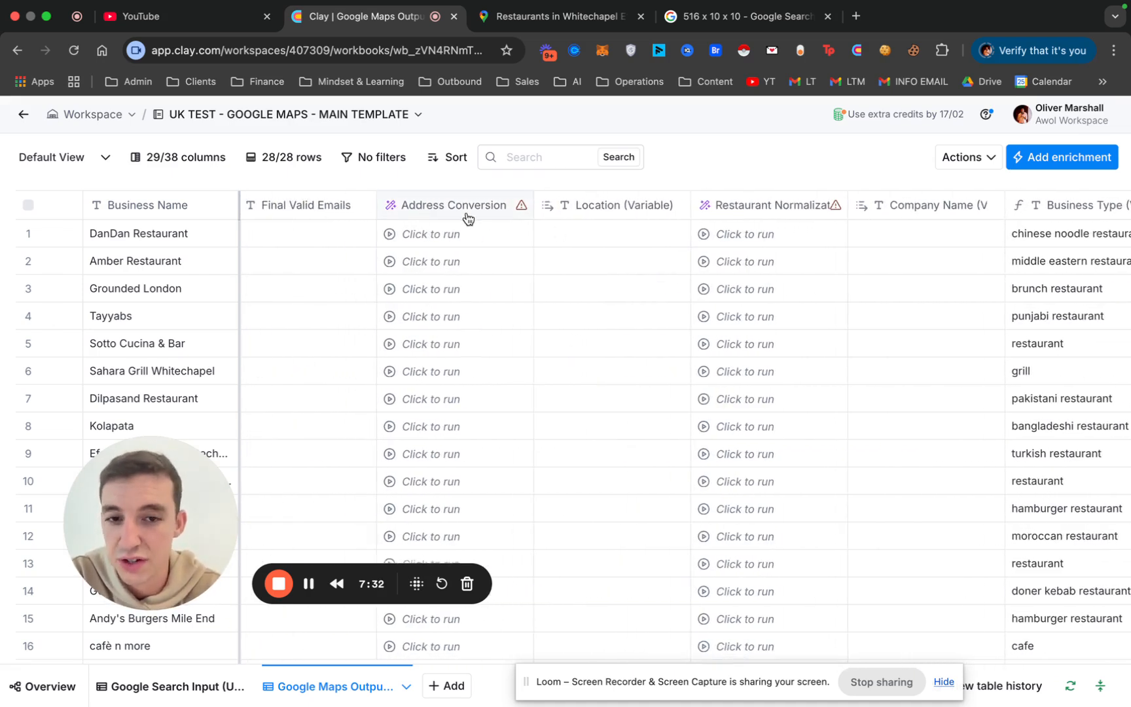
View the full Address value of the DanDan Restaurant row, leaving the cell unedited.
{"action": "scroll", "coordinate": [399, 249], "scroll_direction": "left", "scroll_amount": 10}
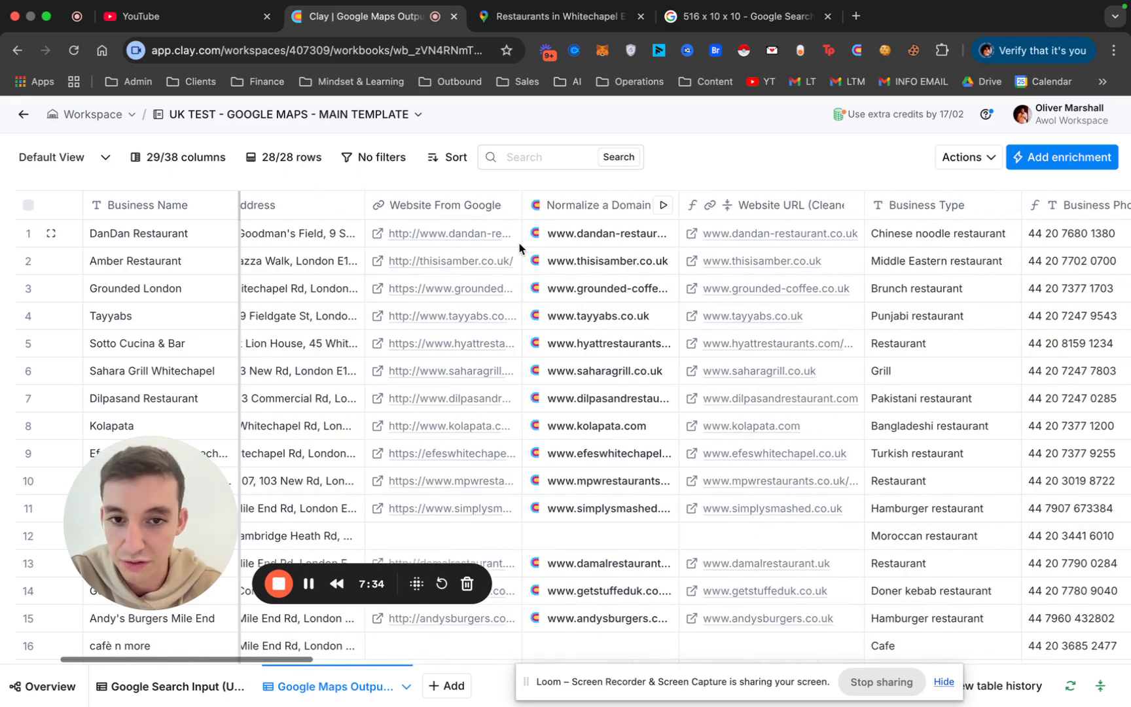
{"action": "left_click", "coordinate": [454, 238]}
{"action": "left_click", "coordinate": [454, 238]}
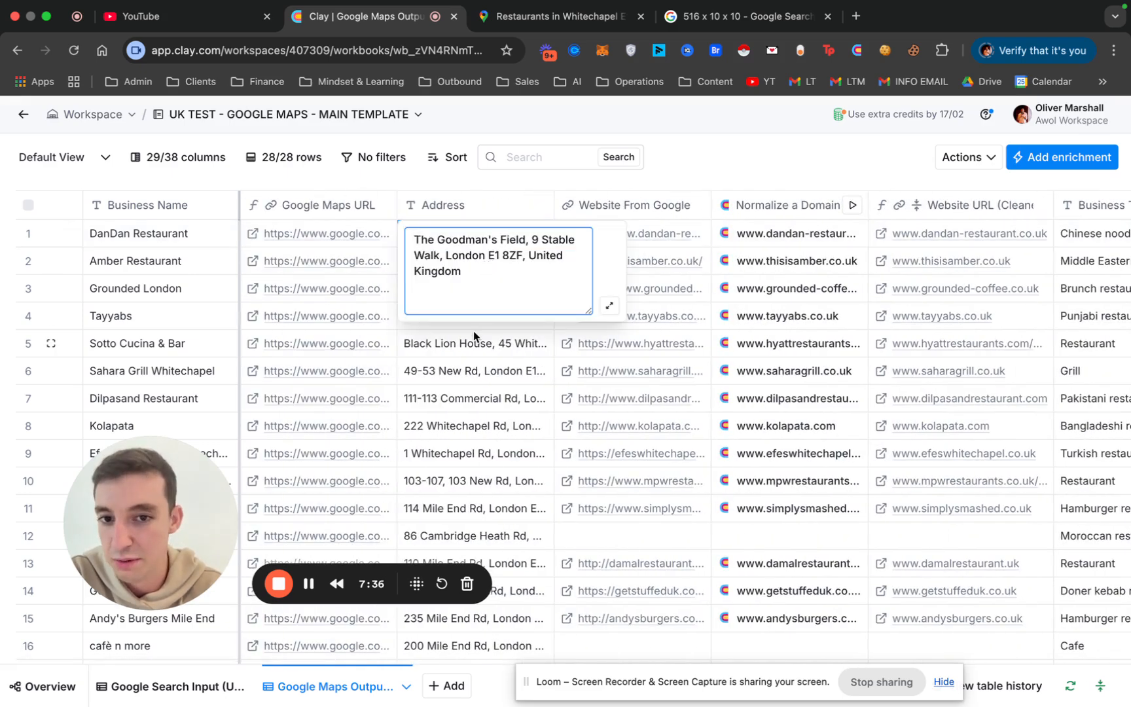
{"action": "key", "text": "Escape"}
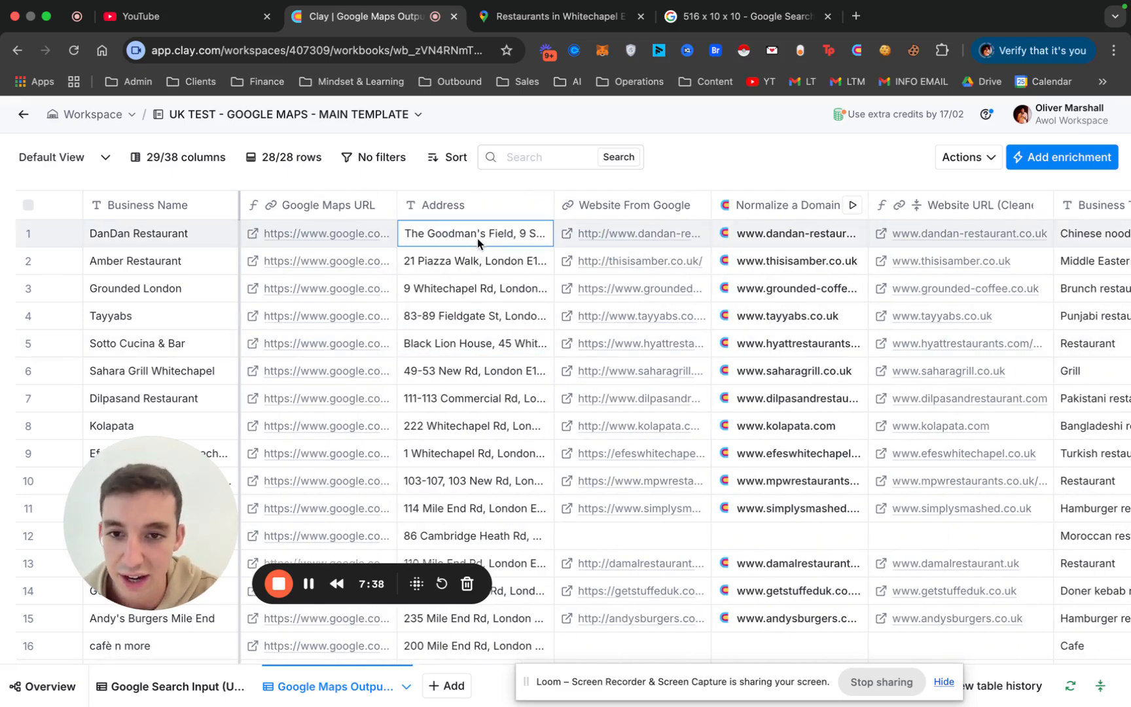
{"action": "left_click", "coordinate": [477, 238]}
{"action": "left_click_drag", "start_coordinate": [462, 271], "coordinate": [411, 226]}
{"action": "left_click", "coordinate": [481, 396]}
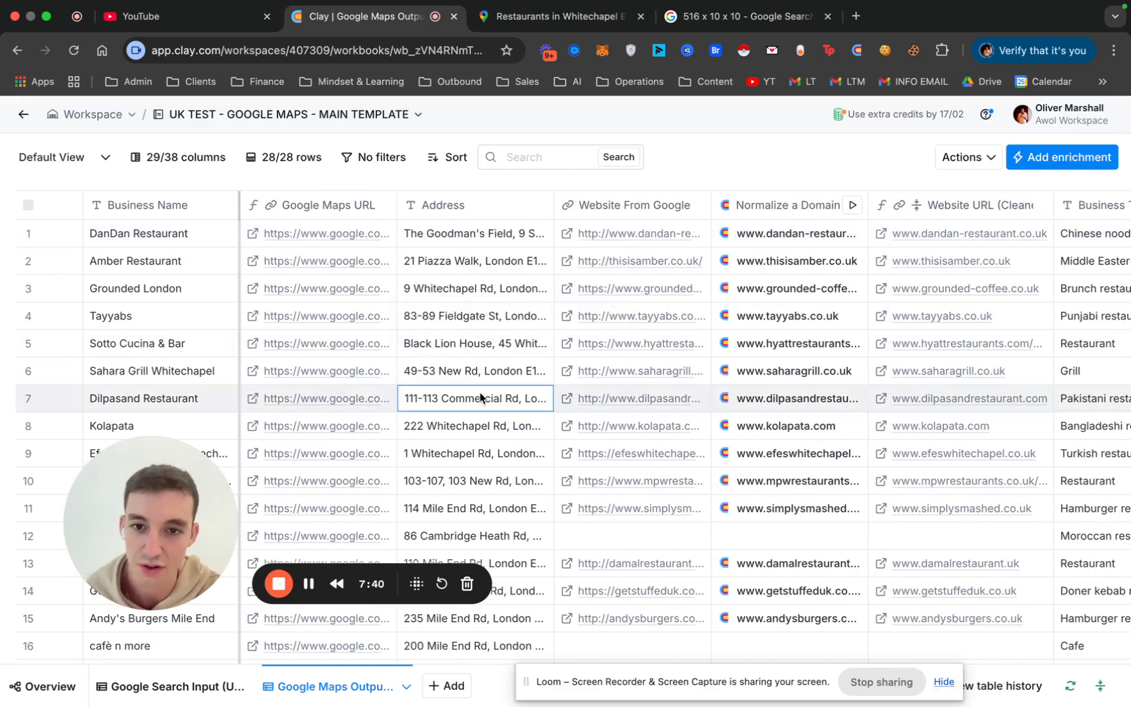
Open the Address Conversion column's settings, read its prompt rules for neighbourhood names and close the settings.
{"action": "scroll", "coordinate": [495, 286], "scroll_direction": "right", "scroll_amount": 20}
{"action": "scroll", "coordinate": [495, 287], "scroll_direction": "left", "scroll_amount": 10}
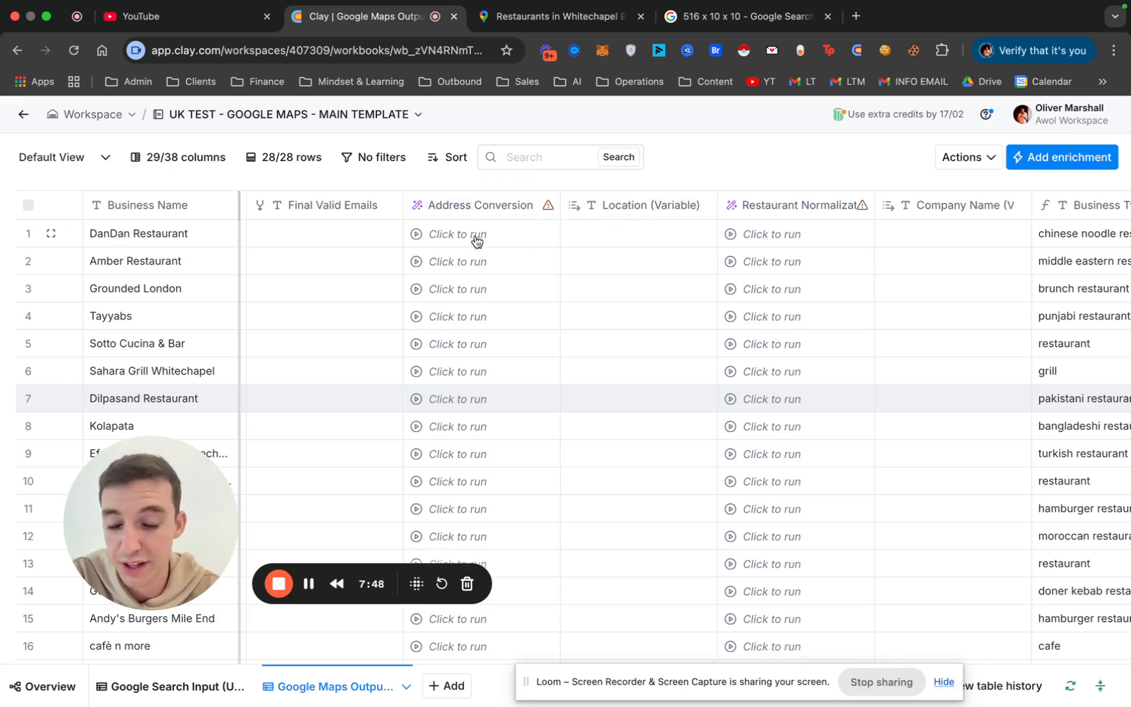
{"action": "left_click", "coordinate": [482, 208]}
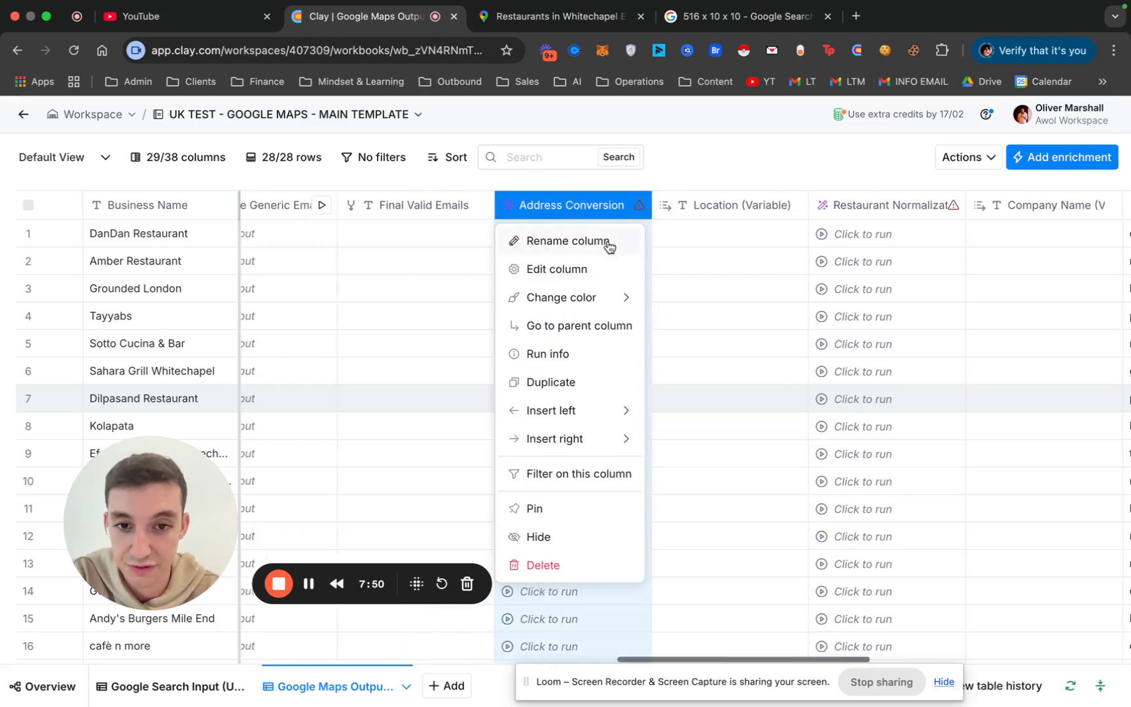
{"action": "left_click", "coordinate": [574, 270]}
{"action": "scroll", "coordinate": [975, 458], "scroll_direction": "down", "scroll_amount": 5}
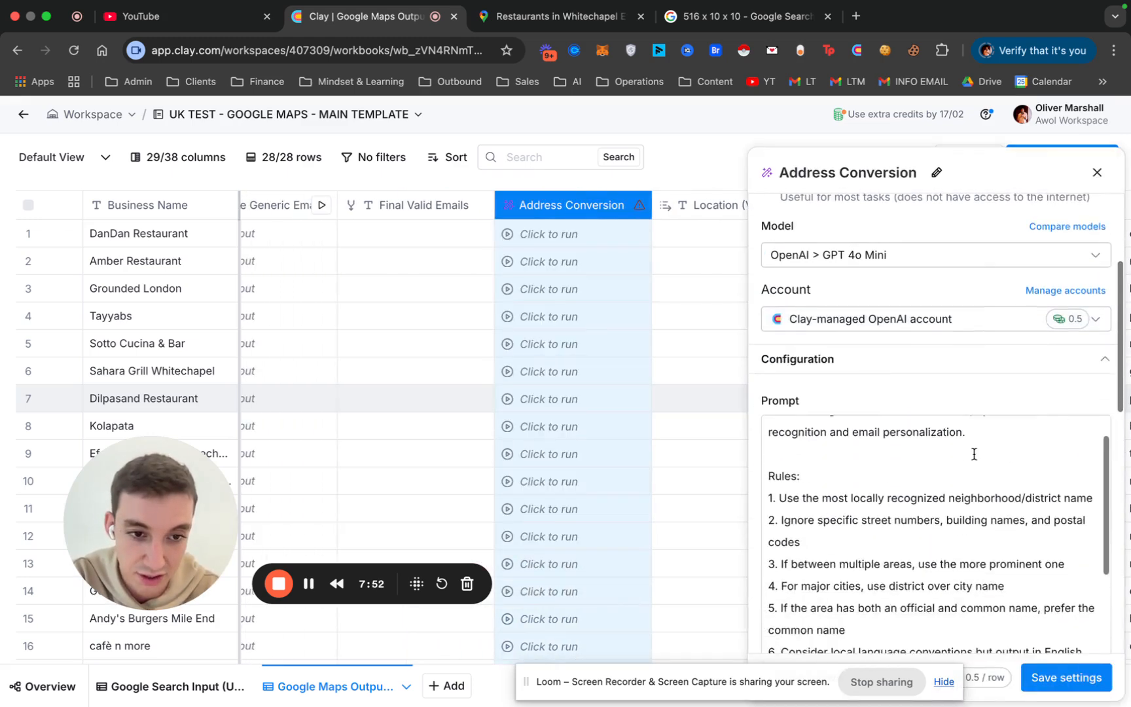
{"action": "left_click", "coordinate": [1097, 174]}
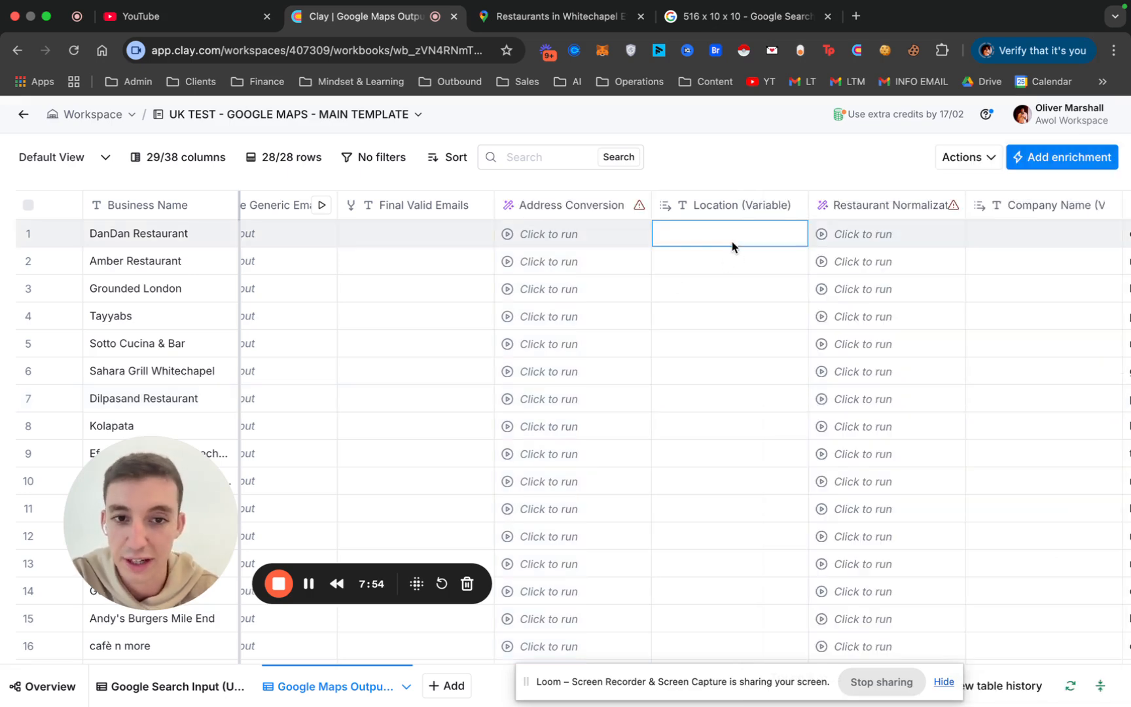
Look over the restaurant normalization, company name, Business Type and Website Summary columns.
{"action": "scroll", "coordinate": [728, 323], "scroll_direction": "right", "scroll_amount": 5}
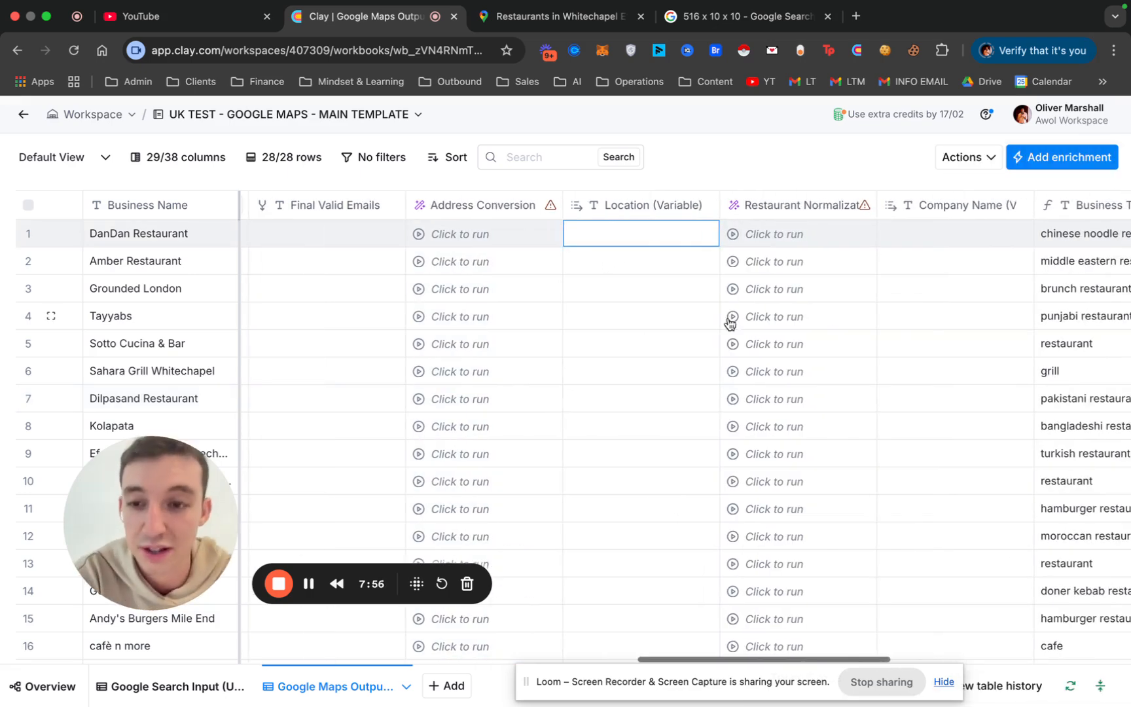
{"action": "scroll", "coordinate": [729, 322], "scroll_direction": "right", "scroll_amount": 1}
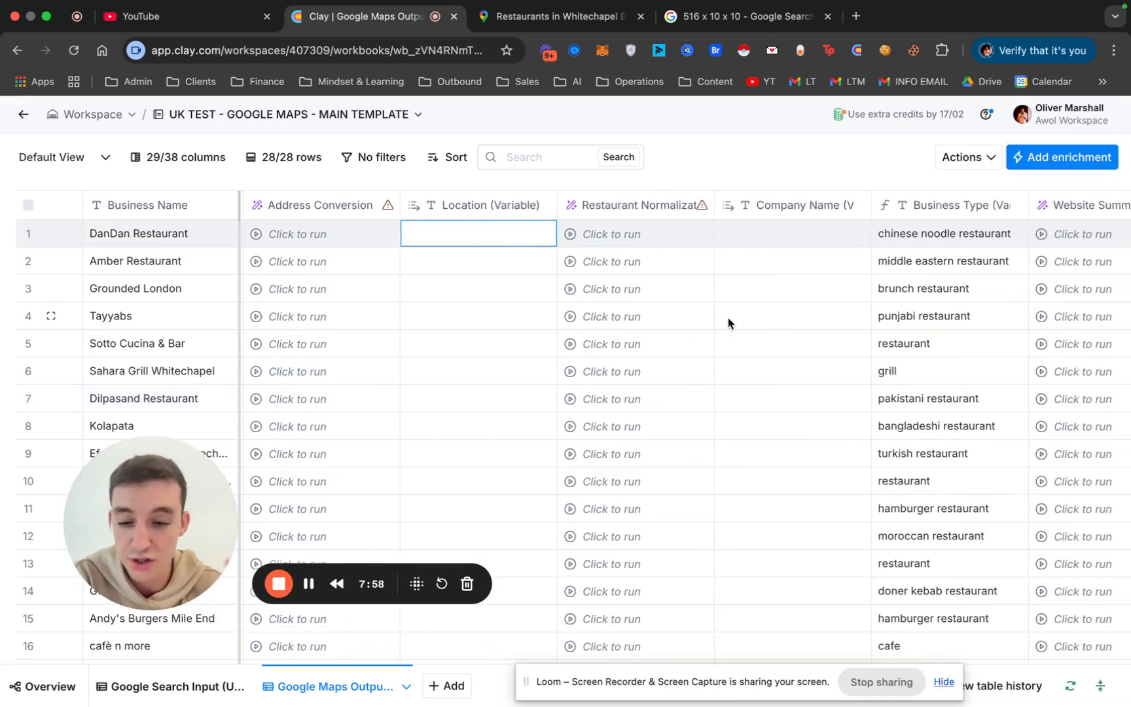
{"action": "scroll", "coordinate": [728, 319], "scroll_direction": "right", "scroll_amount": 1}
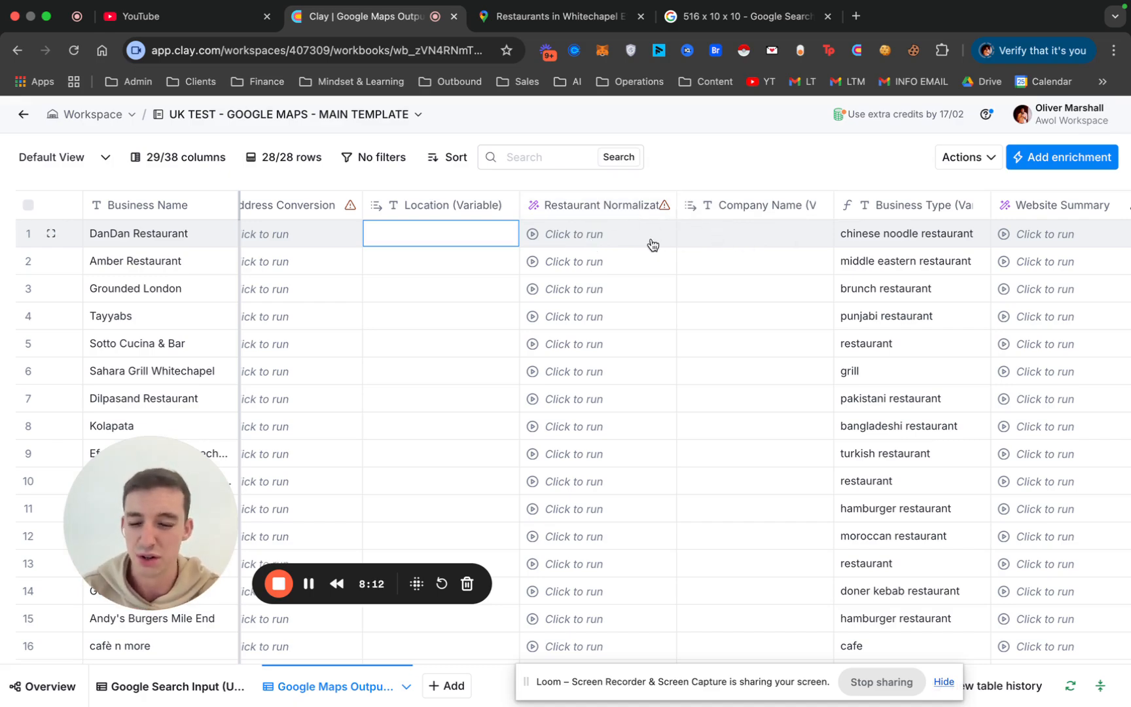
Check the Business Name values down to the last rows and select the GUGSU cell.
{"action": "scroll", "coordinate": [651, 241], "scroll_direction": "left", "scroll_amount": 15}
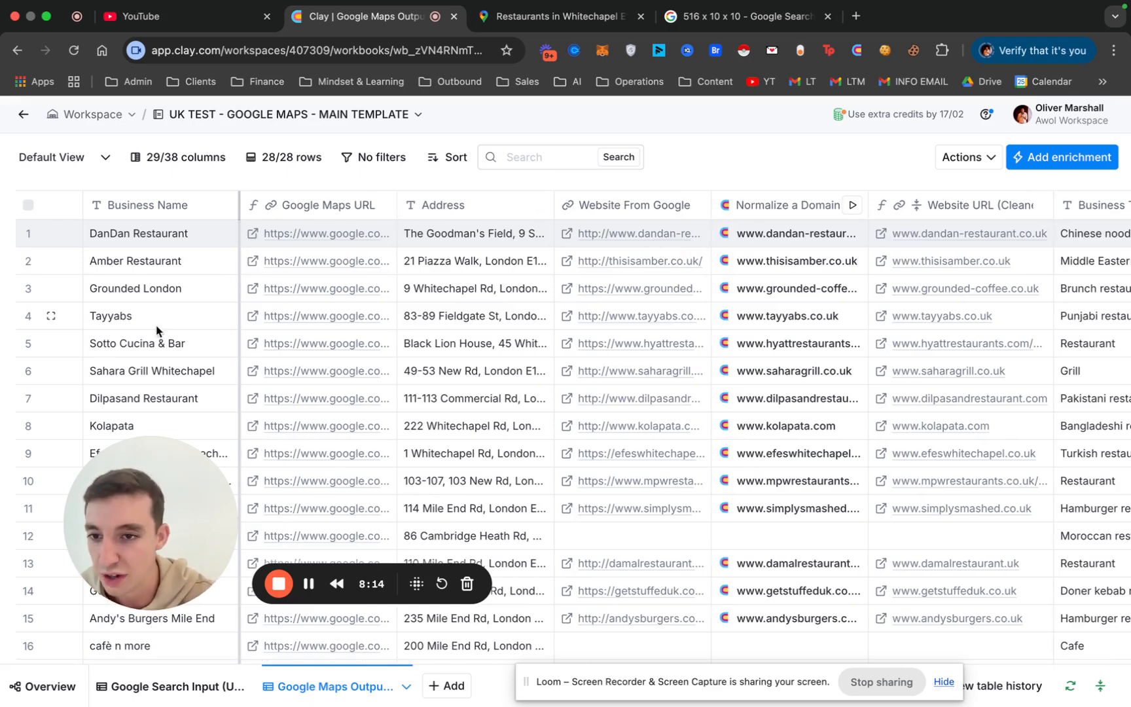
{"action": "scroll", "coordinate": [152, 546], "scroll_direction": "down", "scroll_amount": 5}
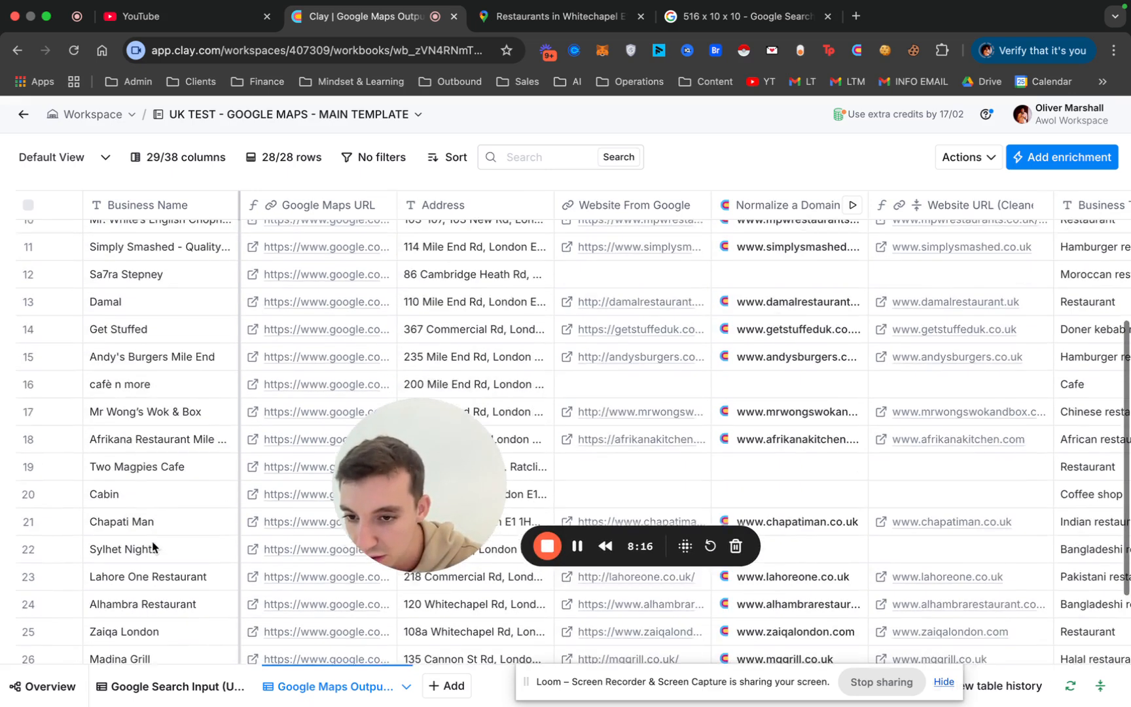
{"action": "scroll", "coordinate": [153, 547], "scroll_direction": "down", "scroll_amount": 3}
{"action": "left_click", "coordinate": [116, 593]}
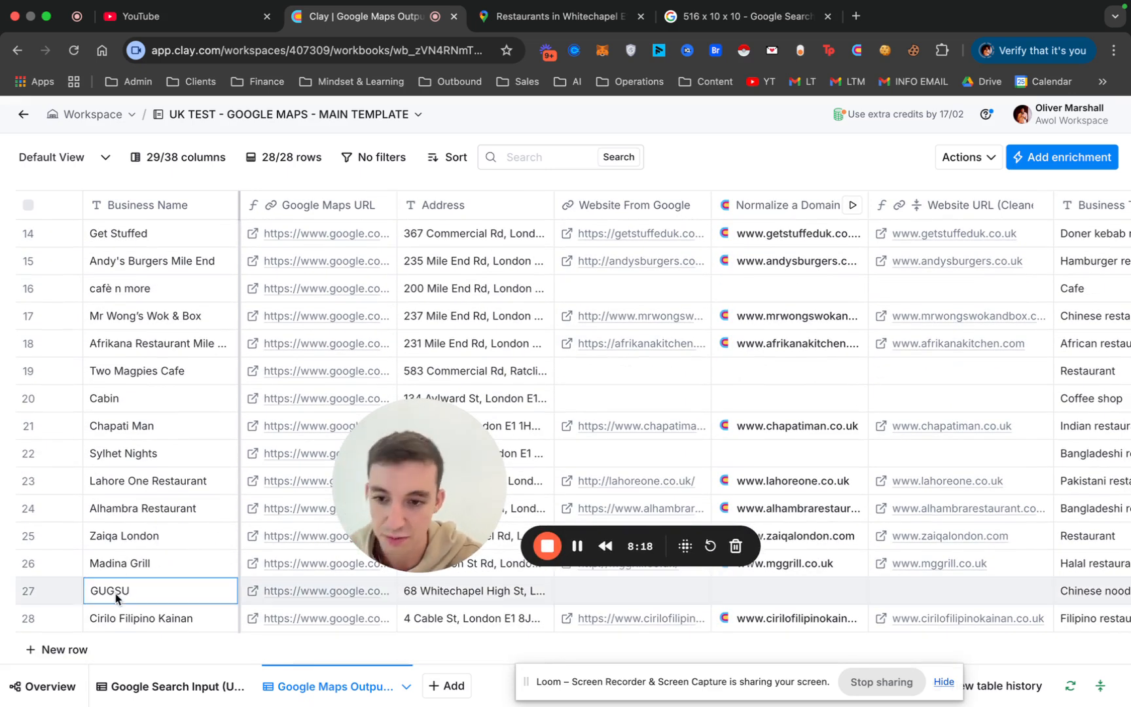
View the GUGSU business name without editing it, and bring the Business Type variable column into view.
{"action": "double_click", "coordinate": [116, 592]}
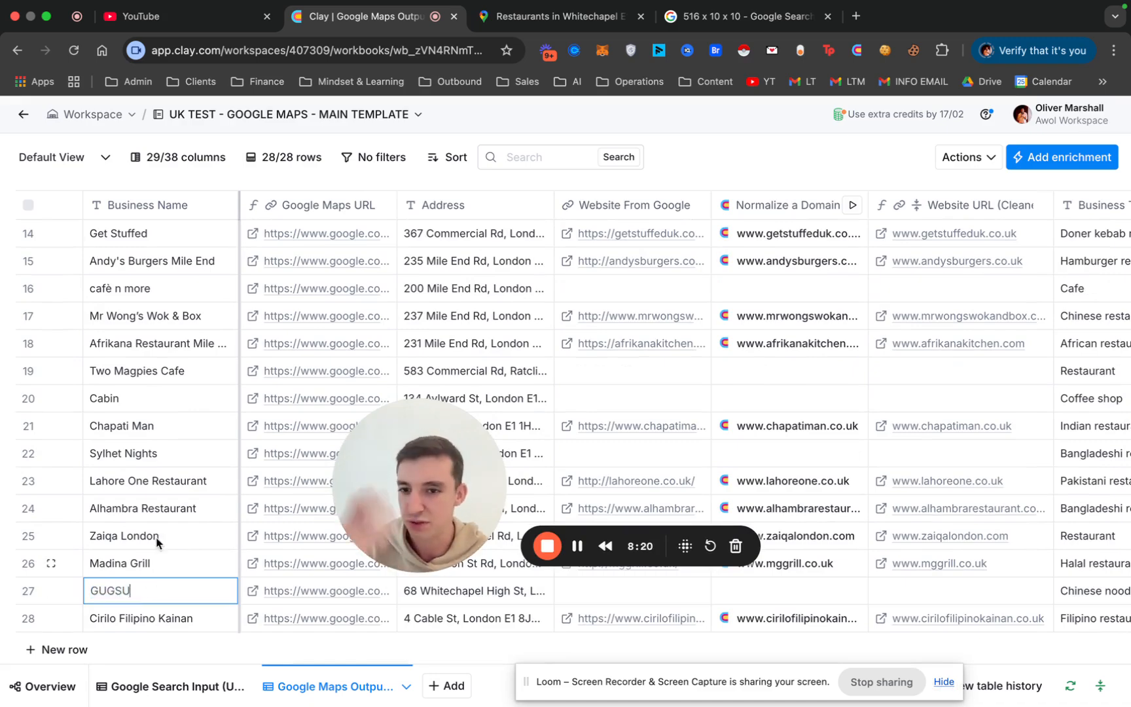
{"action": "scroll", "coordinate": [136, 354], "scroll_direction": "up", "scroll_amount": 2}
{"action": "scroll", "coordinate": [456, 329], "scroll_direction": "down", "scroll_amount": 2}
{"action": "scroll", "coordinate": [629, 312], "scroll_direction": "right", "scroll_amount": 5}
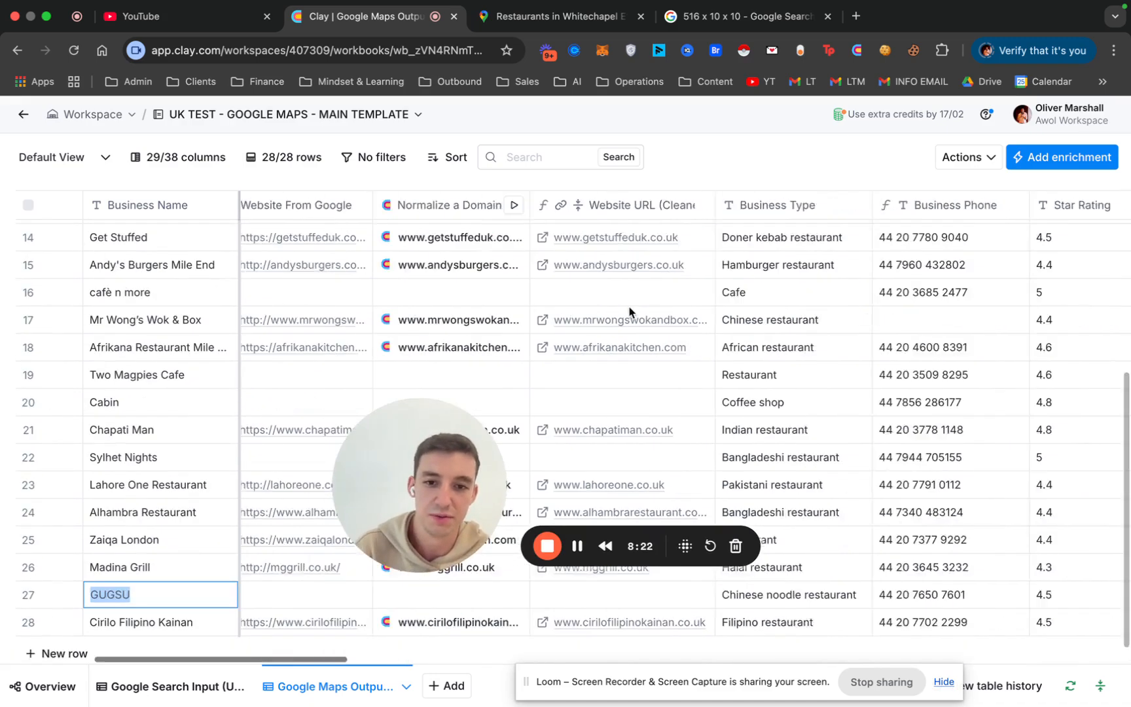
{"action": "scroll", "coordinate": [629, 312], "scroll_direction": "right", "scroll_amount": 15}
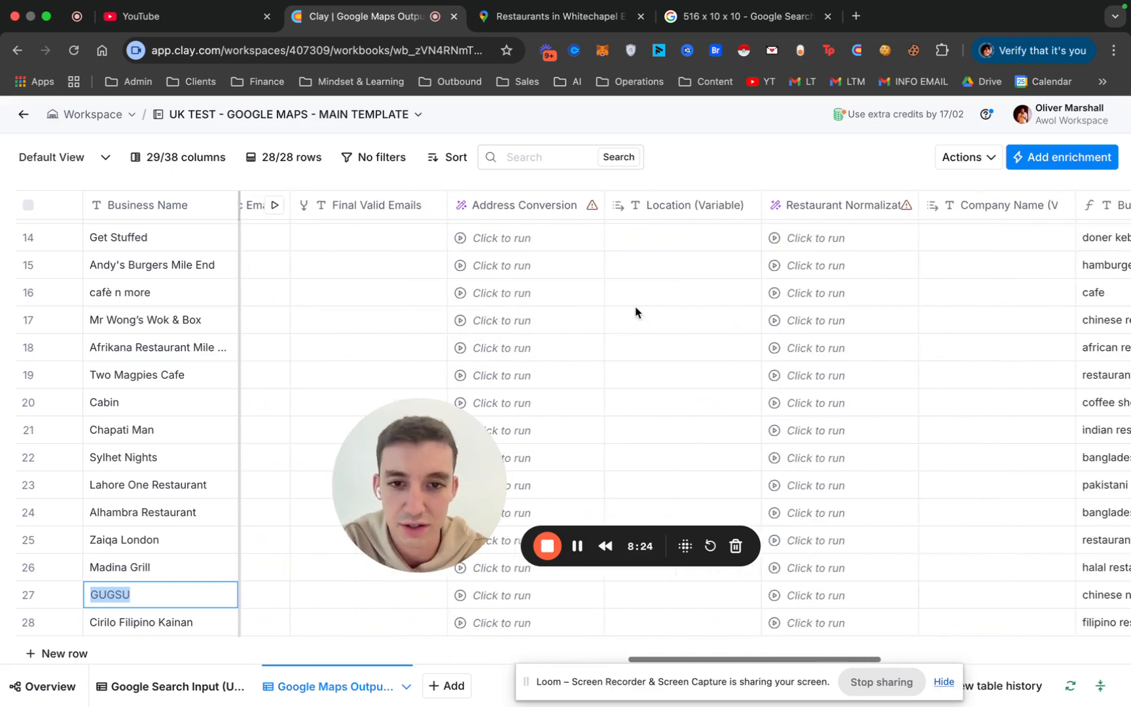
{"action": "scroll", "coordinate": [772, 365], "scroll_direction": "right", "scroll_amount": 8}
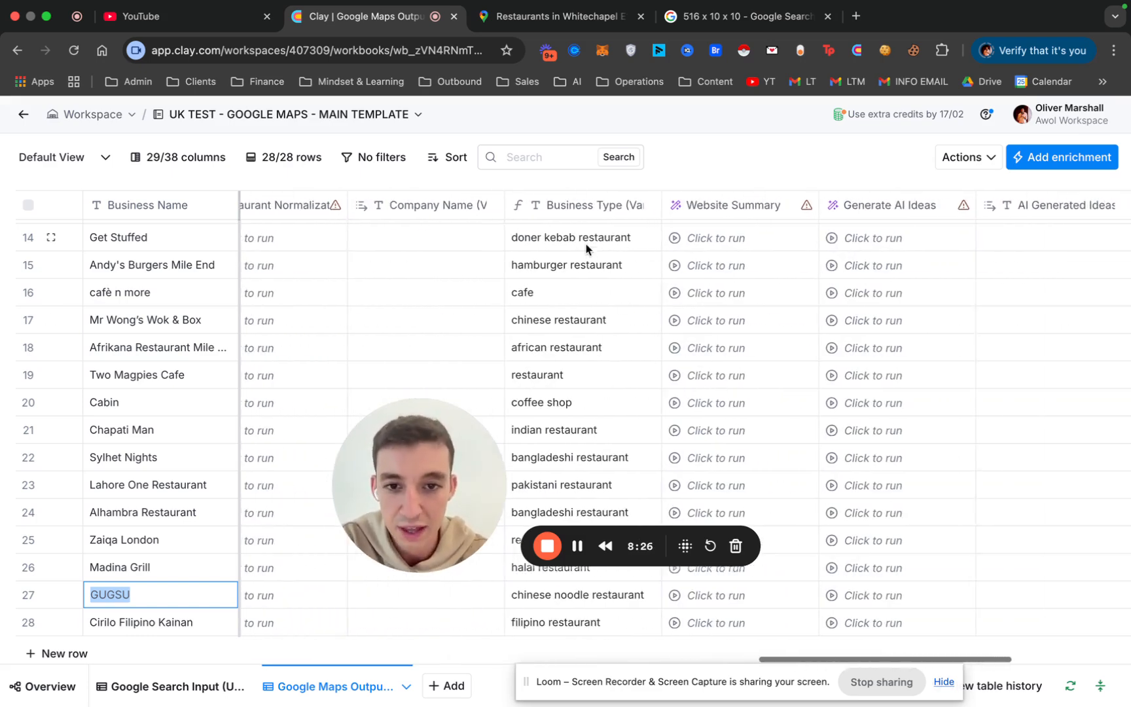
Look through the Business Type variable values, from the Sylhet Nights and Lahore One Restaurant rows back to the first row.
{"action": "left_click_drag", "start_coordinate": [587, 249], "coordinate": [572, 431]}
{"action": "left_click", "coordinate": [580, 464]}
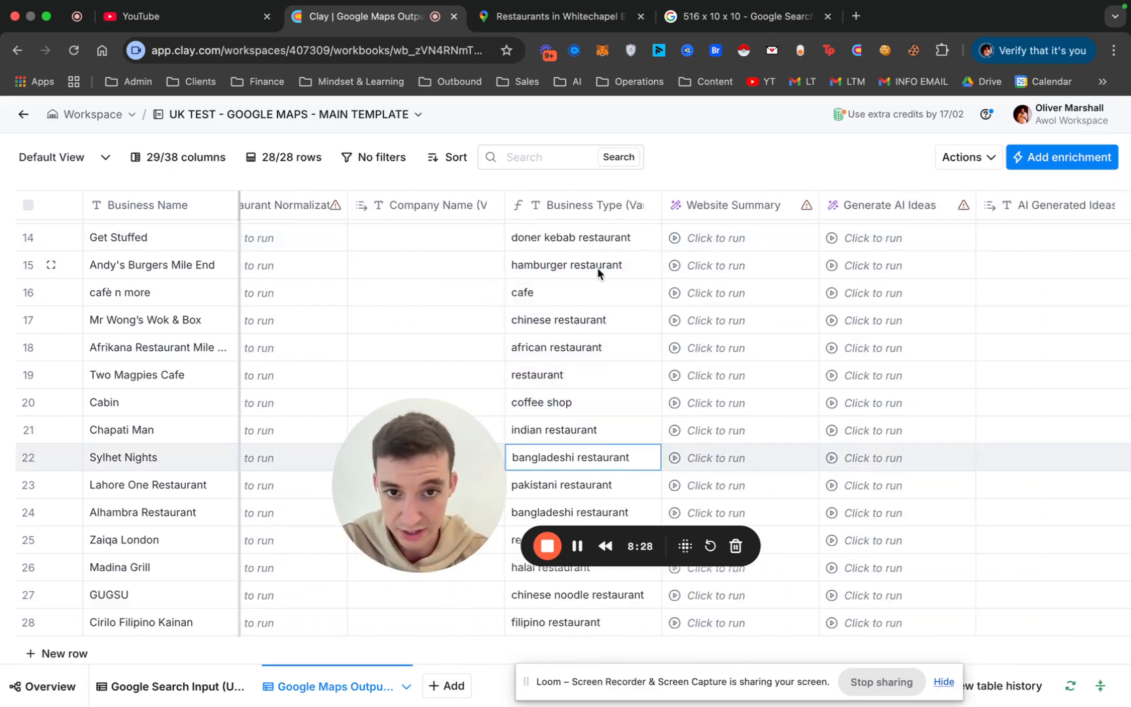
{"action": "scroll", "coordinate": [598, 274], "scroll_direction": "right", "scroll_amount": 2}
{"action": "left_click_drag", "start_coordinate": [512, 239], "coordinate": [512, 386]}
{"action": "left_click", "coordinate": [525, 452]}
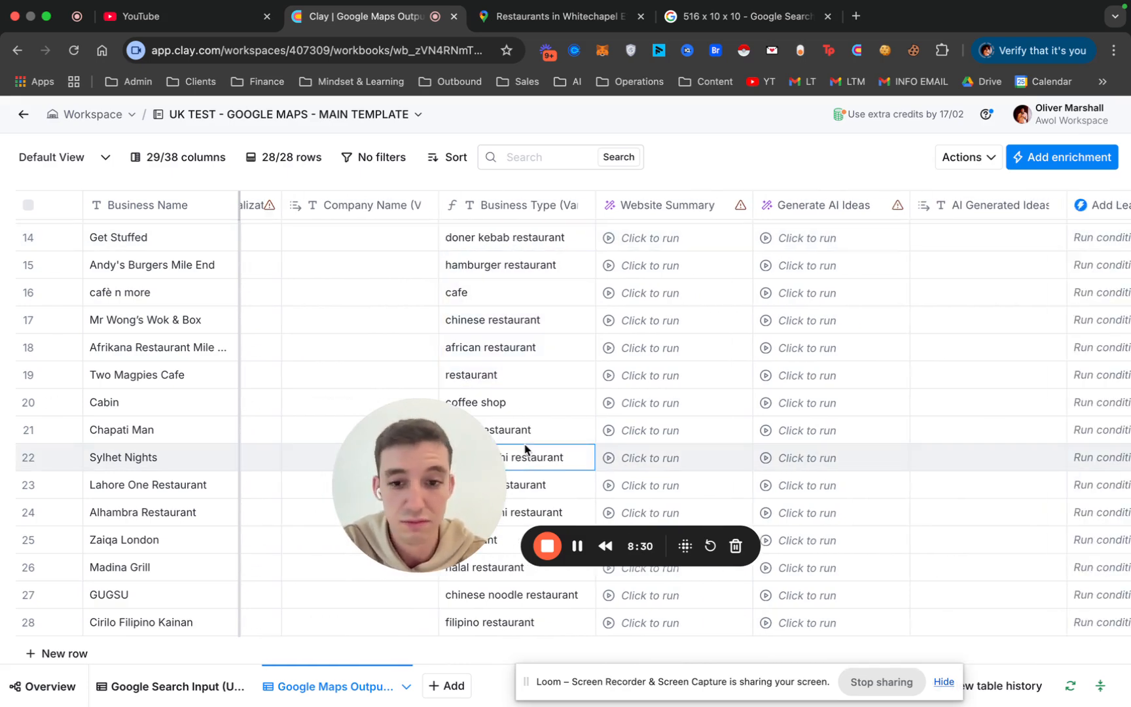
{"action": "left_click_drag", "start_coordinate": [396, 487], "coordinate": [275, 551]}
{"action": "left_click", "coordinate": [515, 485]}
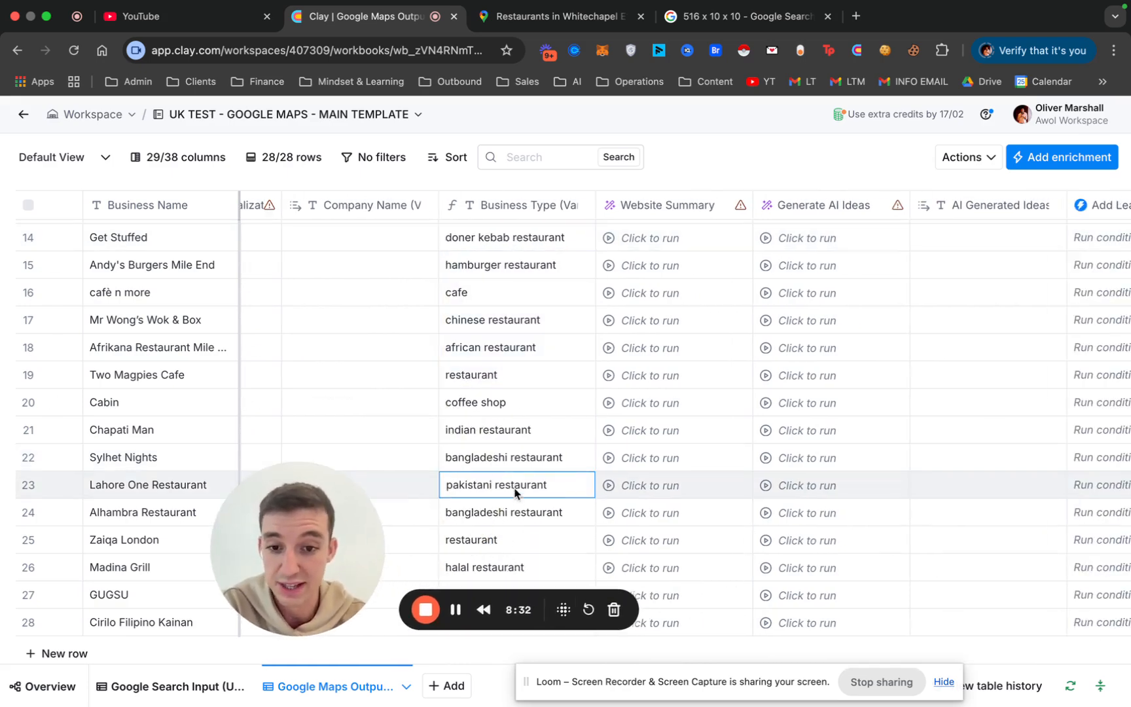
{"action": "scroll", "coordinate": [516, 494], "scroll_direction": "up", "scroll_amount": 3}
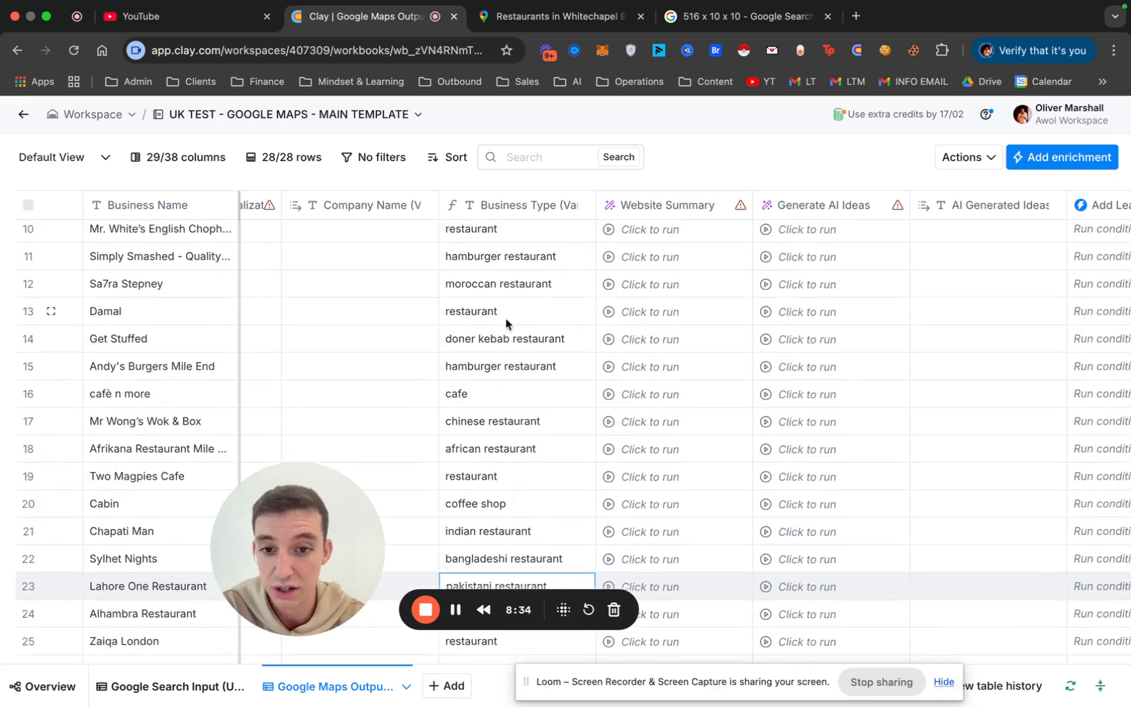
{"action": "left_click", "coordinate": [513, 337]}
{"action": "scroll", "coordinate": [521, 324], "scroll_direction": "up", "scroll_amount": 2}
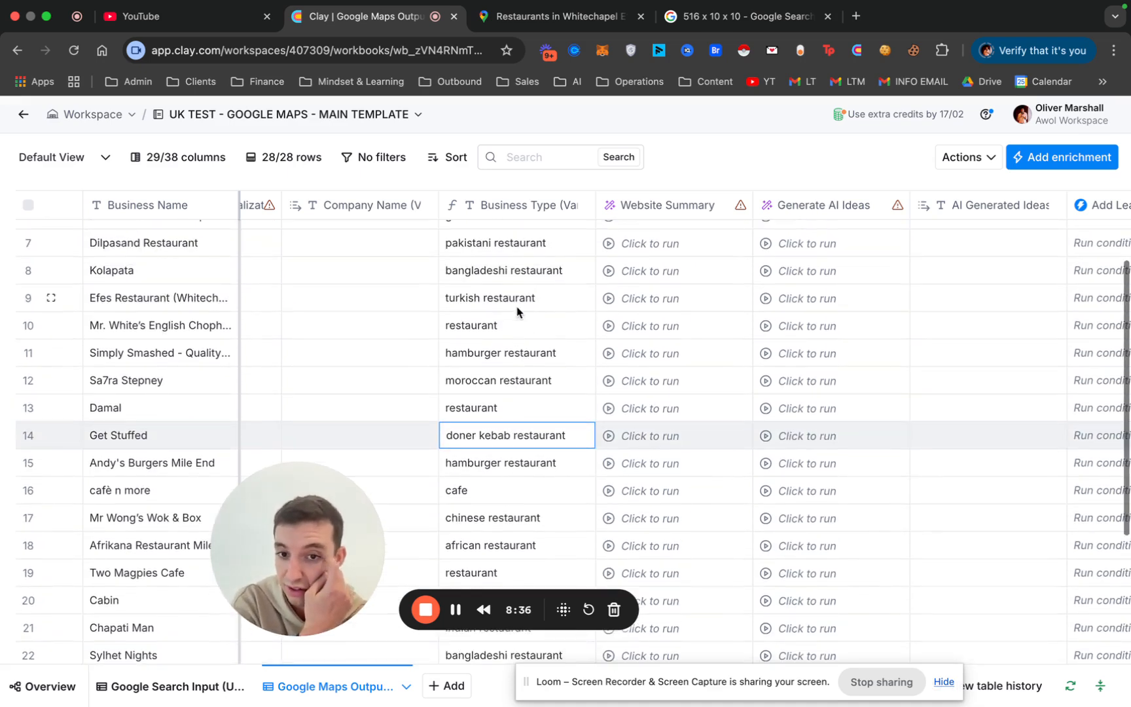
{"action": "left_click", "coordinate": [518, 302]}
{"action": "scroll", "coordinate": [520, 298], "scroll_direction": "up", "scroll_amount": 4}
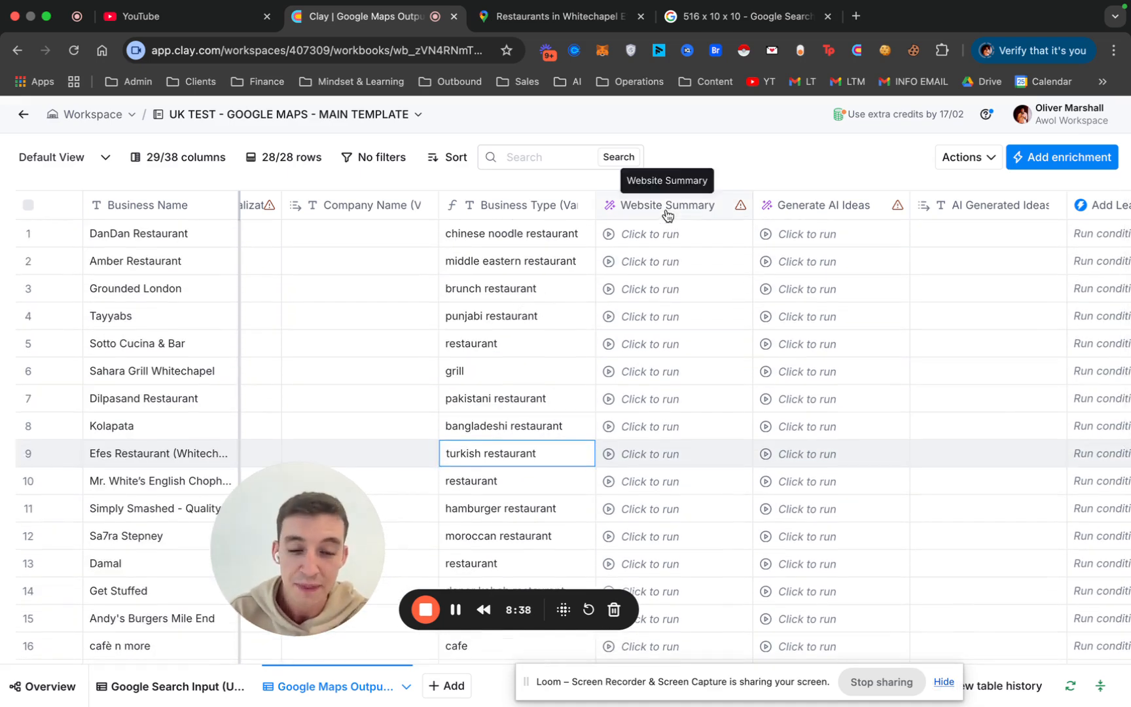
Open the Generate AI Ideas column's settings and read its prompt from the AWOL context through the task and rules.
{"action": "scroll", "coordinate": [666, 219], "scroll_direction": "right", "scroll_amount": 3}
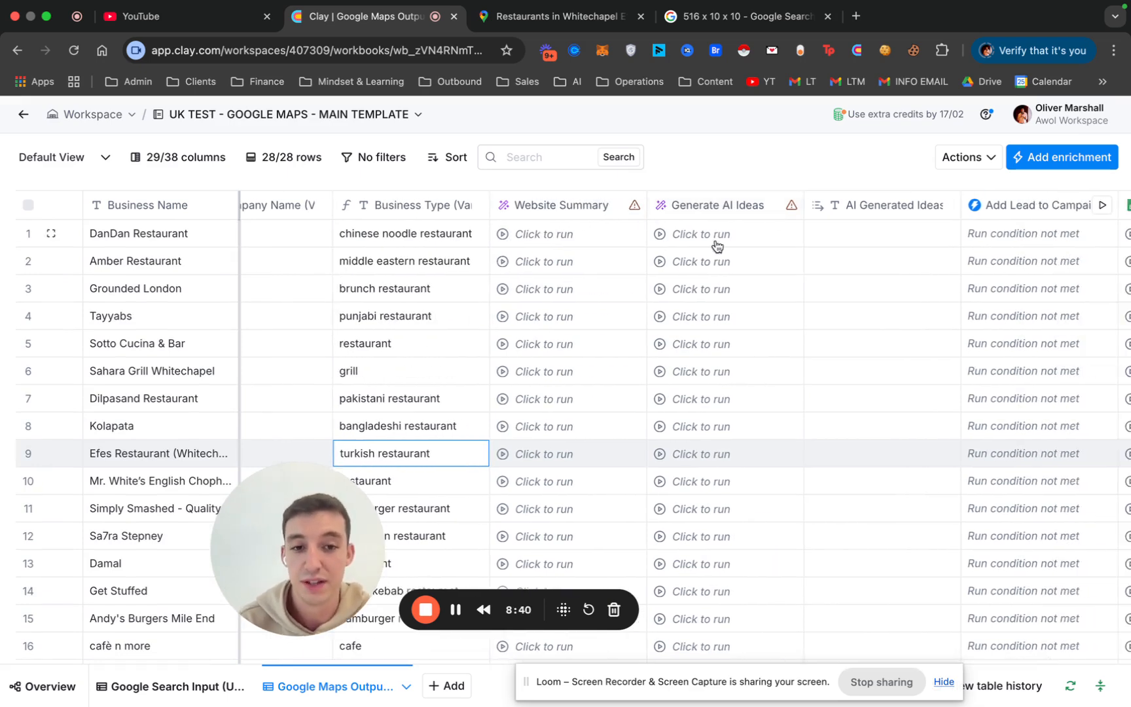
{"action": "scroll", "coordinate": [720, 252], "scroll_direction": "right", "scroll_amount": 4}
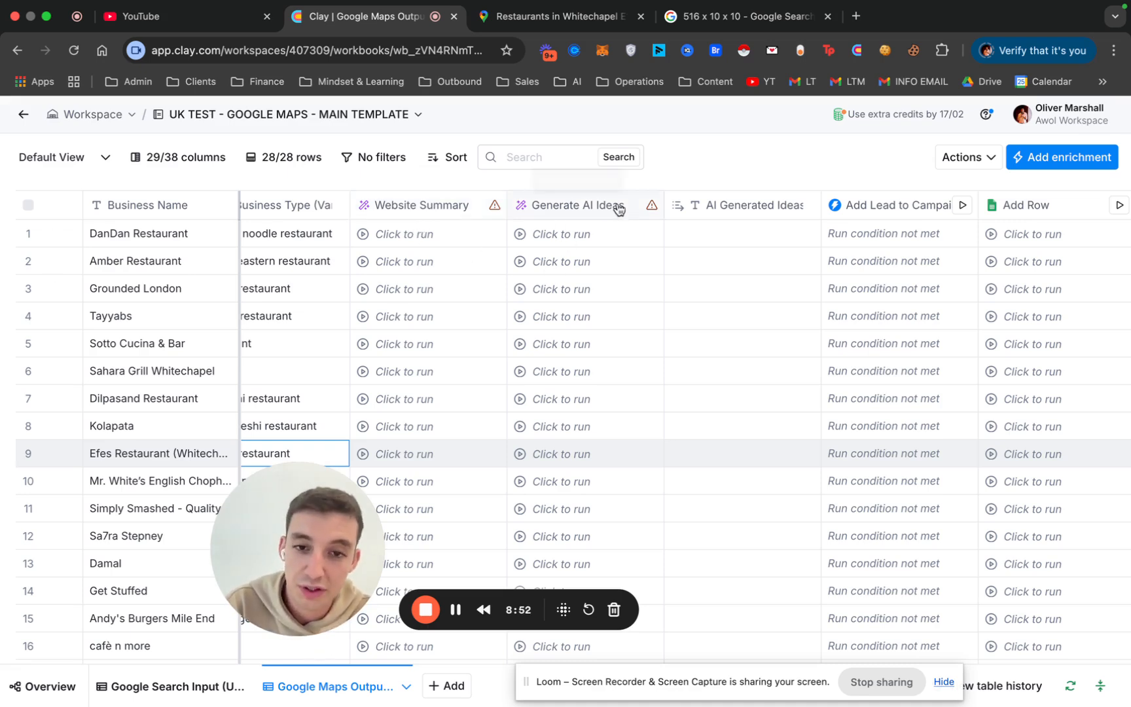
{"action": "left_click", "coordinate": [593, 204]}
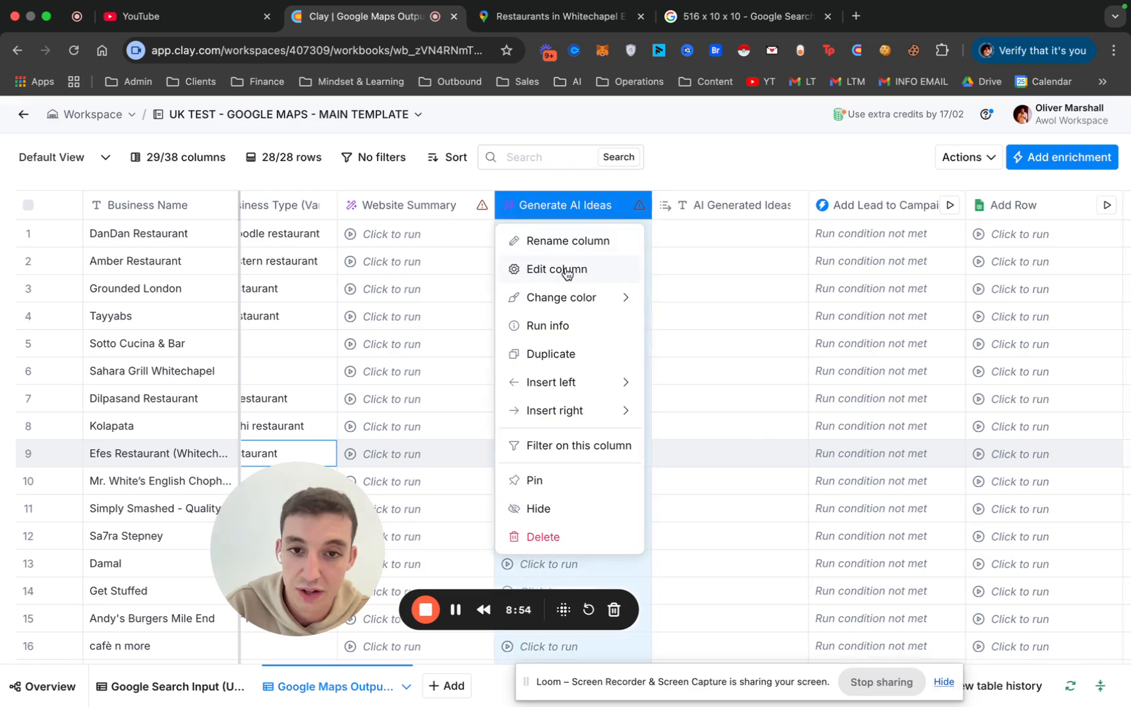
{"action": "left_click", "coordinate": [557, 269]}
{"action": "scroll", "coordinate": [890, 432], "scroll_direction": "down", "scroll_amount": 3}
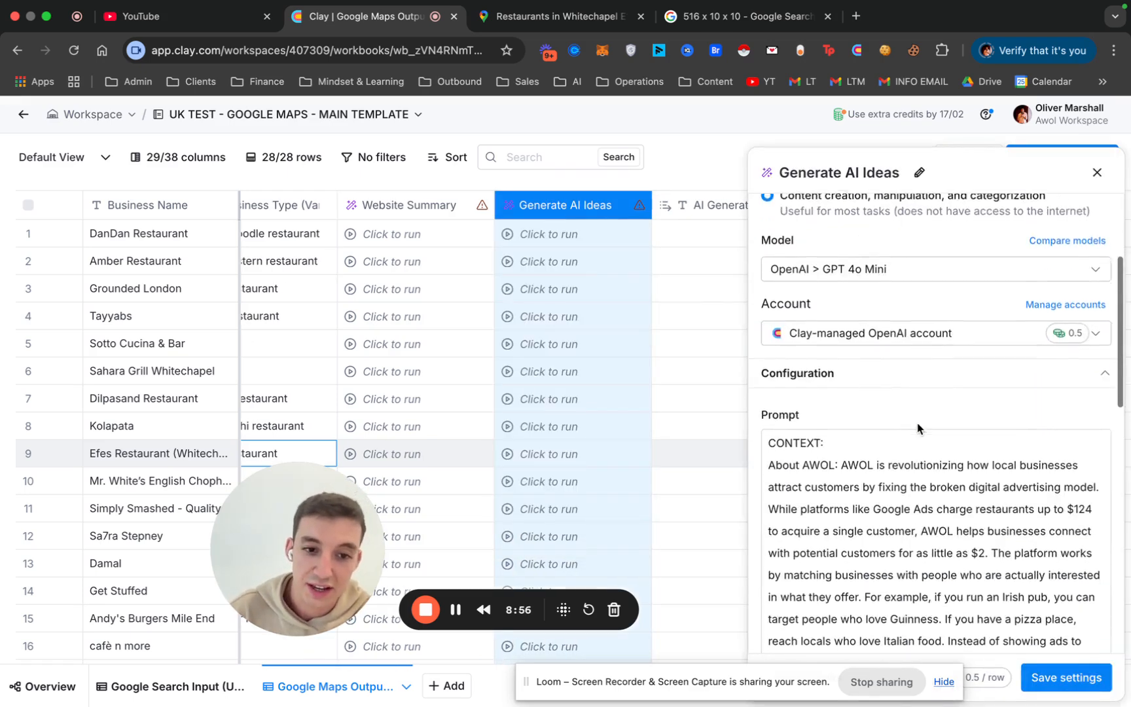
{"action": "scroll", "coordinate": [917, 428], "scroll_direction": "down", "scroll_amount": 10}
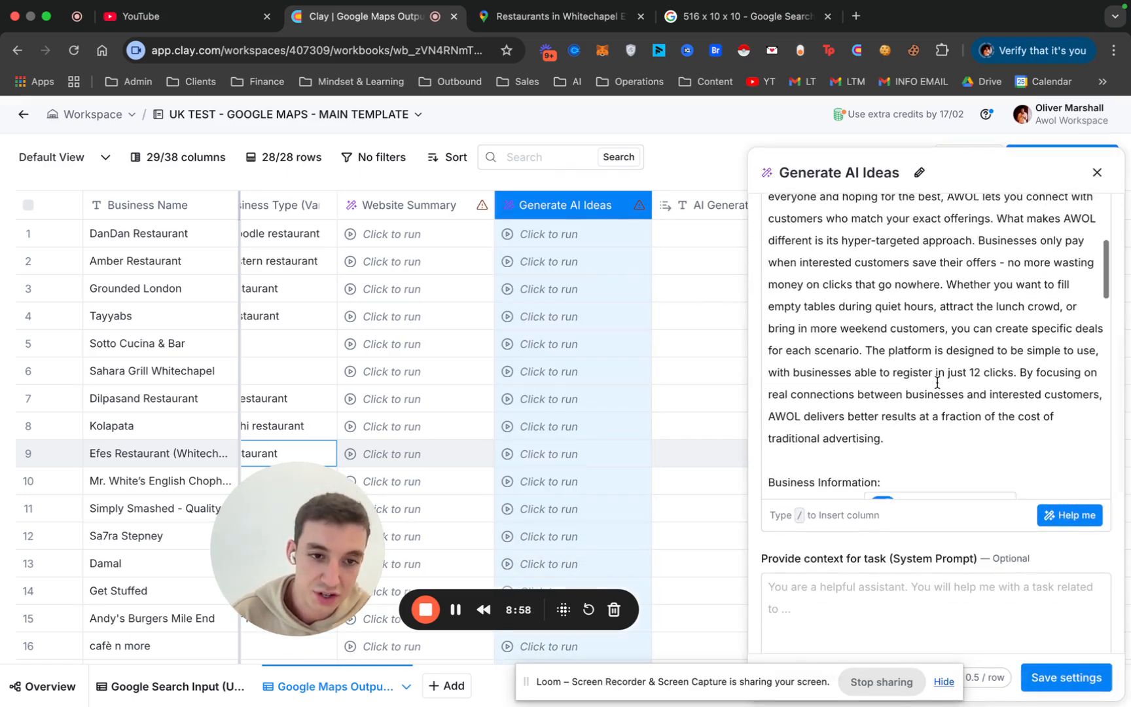
{"action": "scroll", "coordinate": [937, 382], "scroll_direction": "down", "scroll_amount": 5}
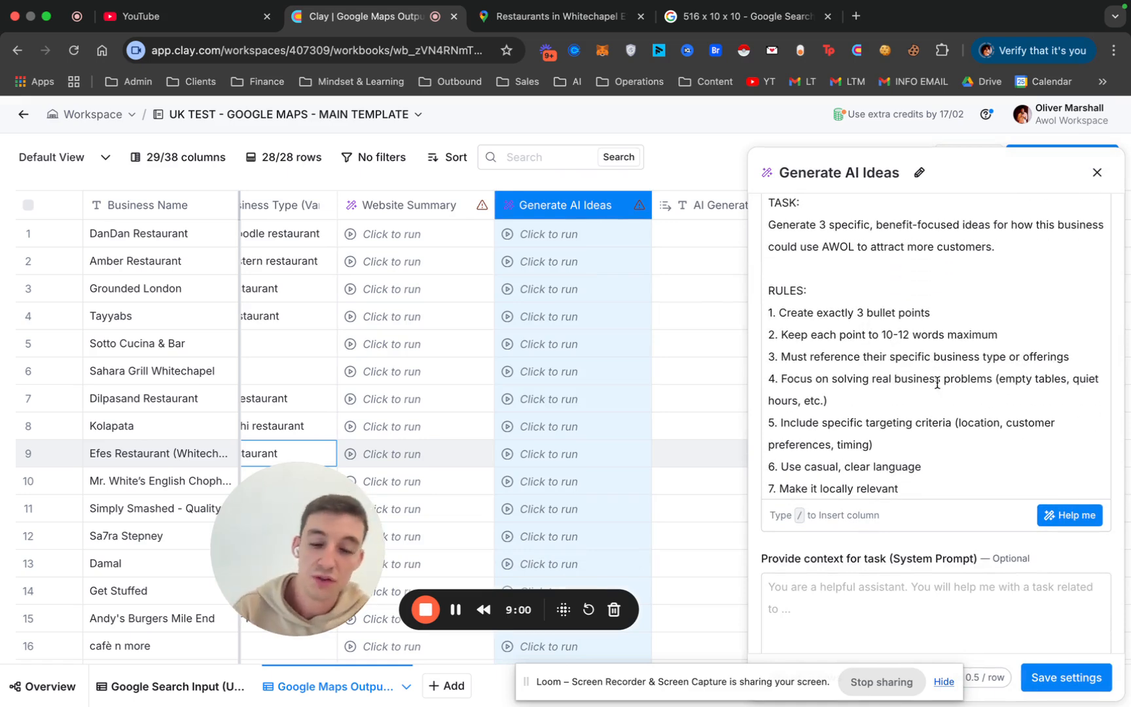
{"action": "scroll", "coordinate": [937, 410], "scroll_direction": "down", "scroll_amount": 2}
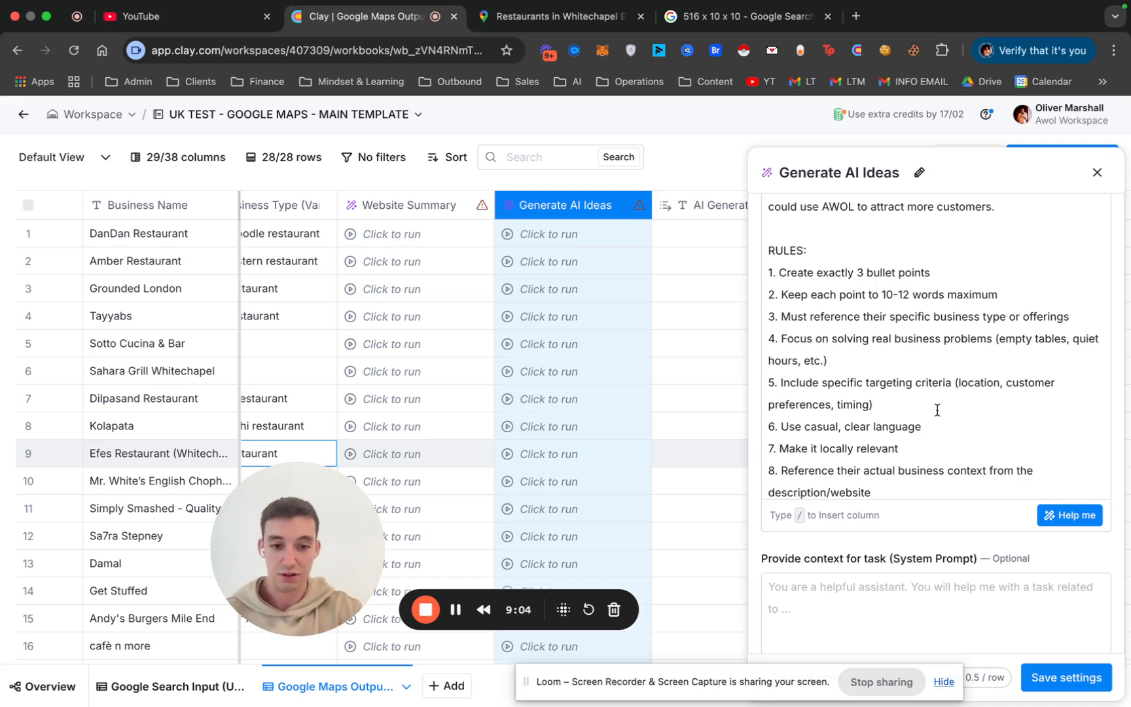
{"action": "scroll", "coordinate": [913, 622], "scroll_direction": "down", "scroll_amount": 1}
Try EDIT as the system prompt of the Generate AI Ideas column, review the prompt rules and close the settings without saving.
{"action": "left_click", "coordinate": [836, 551]}
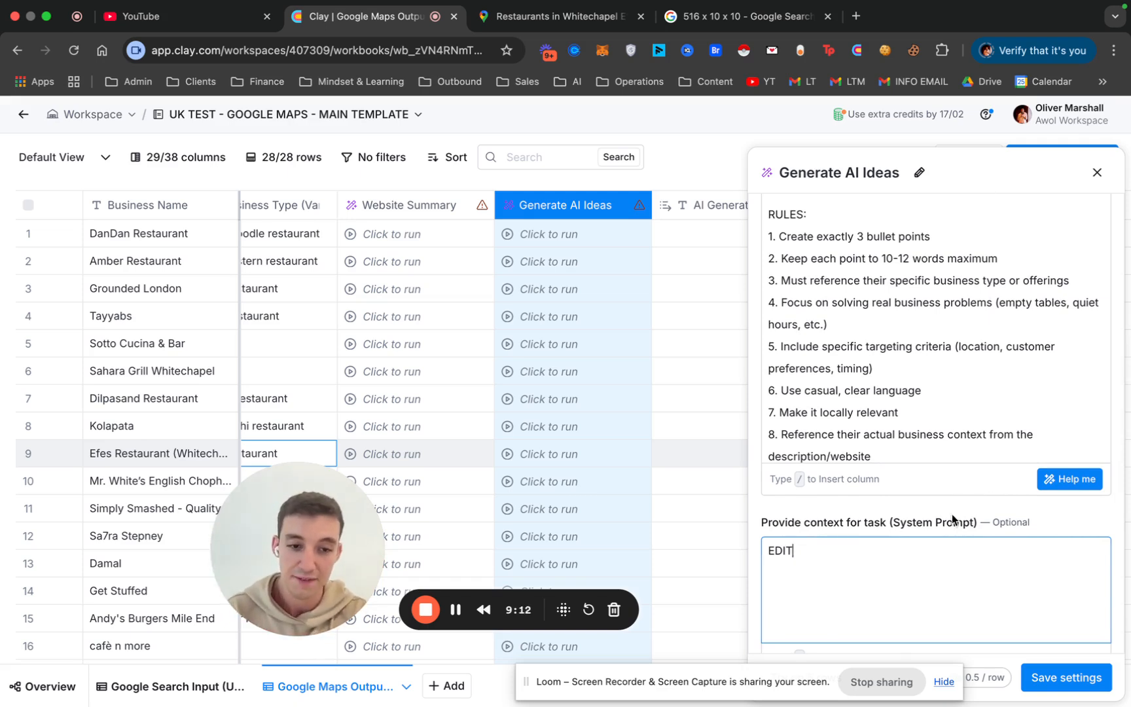
{"action": "scroll", "coordinate": [915, 381], "scroll_direction": "down", "scroll_amount": 3}
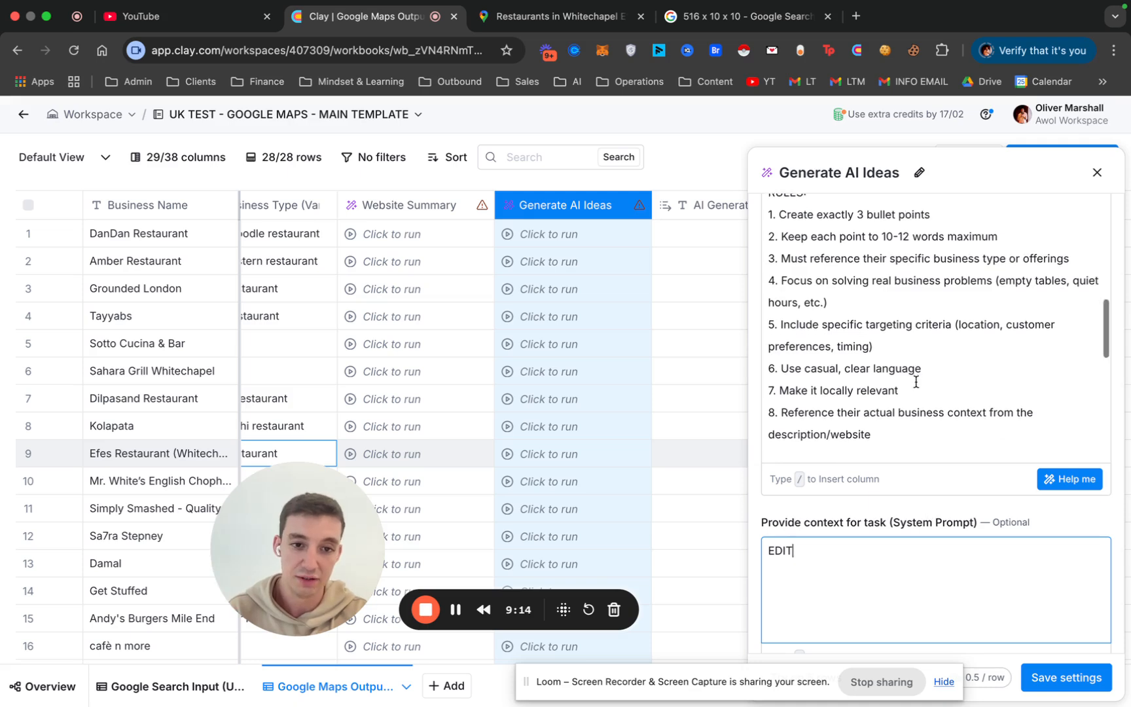
{"action": "scroll", "coordinate": [916, 381], "scroll_direction": "up", "scroll_amount": 1}
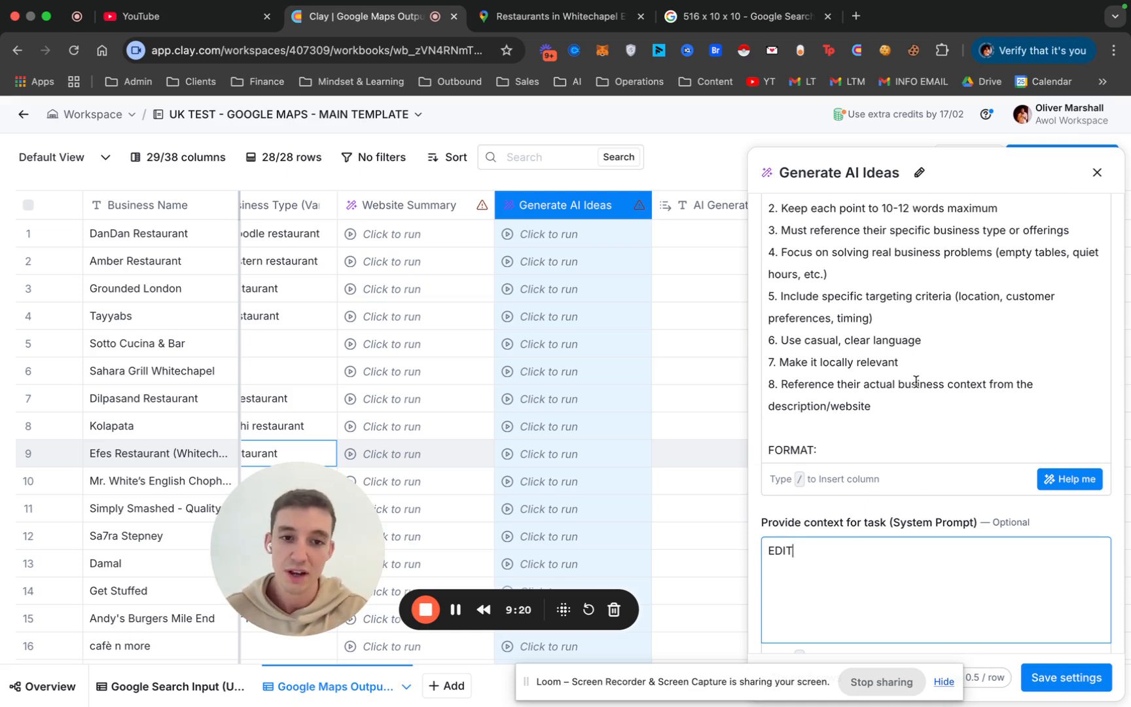
{"action": "scroll", "coordinate": [916, 382], "scroll_direction": "down", "scroll_amount": 1}
{"action": "scroll", "coordinate": [916, 382], "scroll_direction": "up", "scroll_amount": 1}
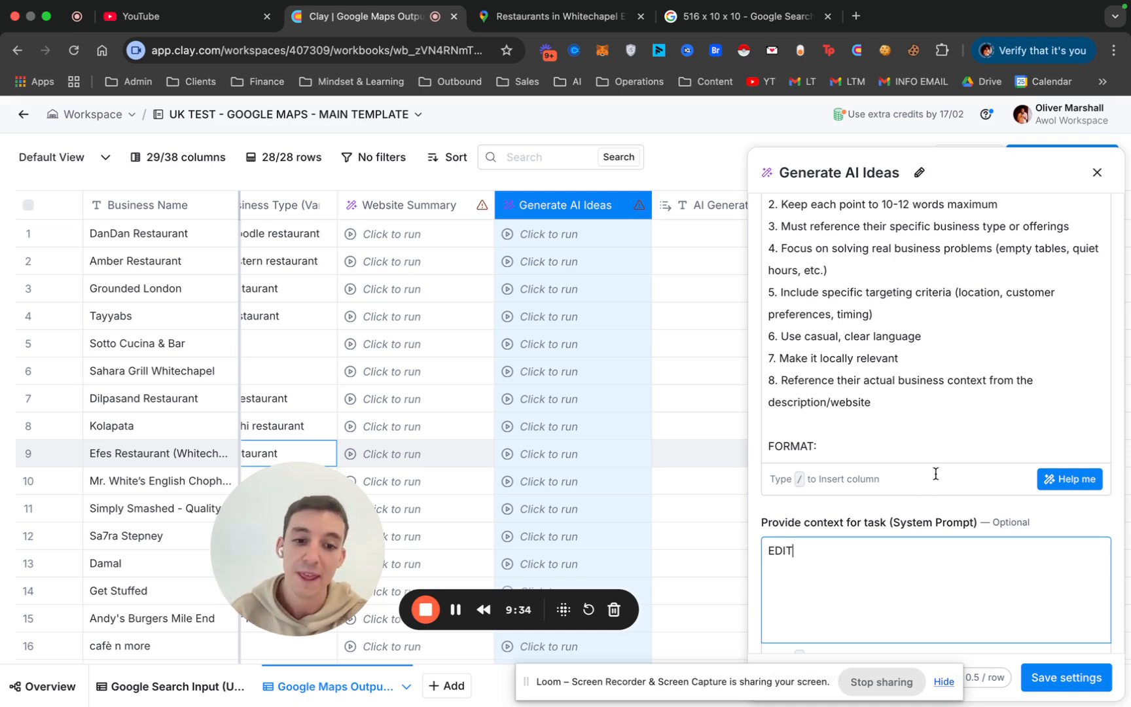
{"action": "left_click_drag", "start_coordinate": [805, 549], "coordinate": [763, 549]}
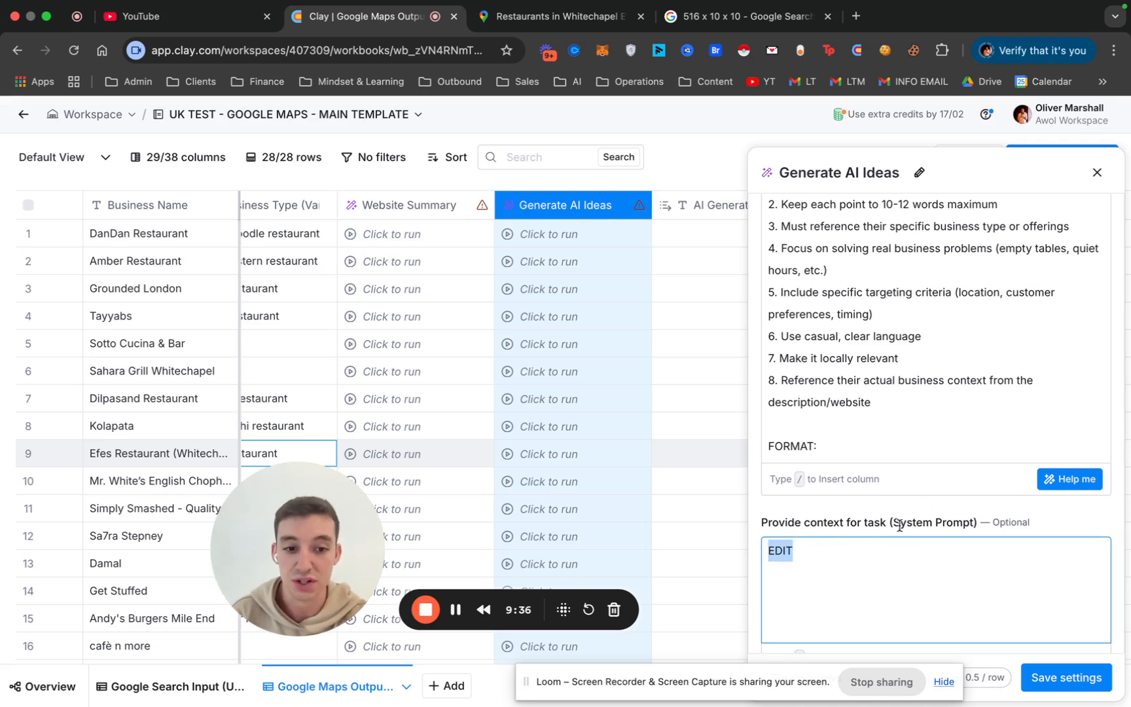
{"action": "left_click_drag", "start_coordinate": [893, 523], "coordinate": [975, 523]}
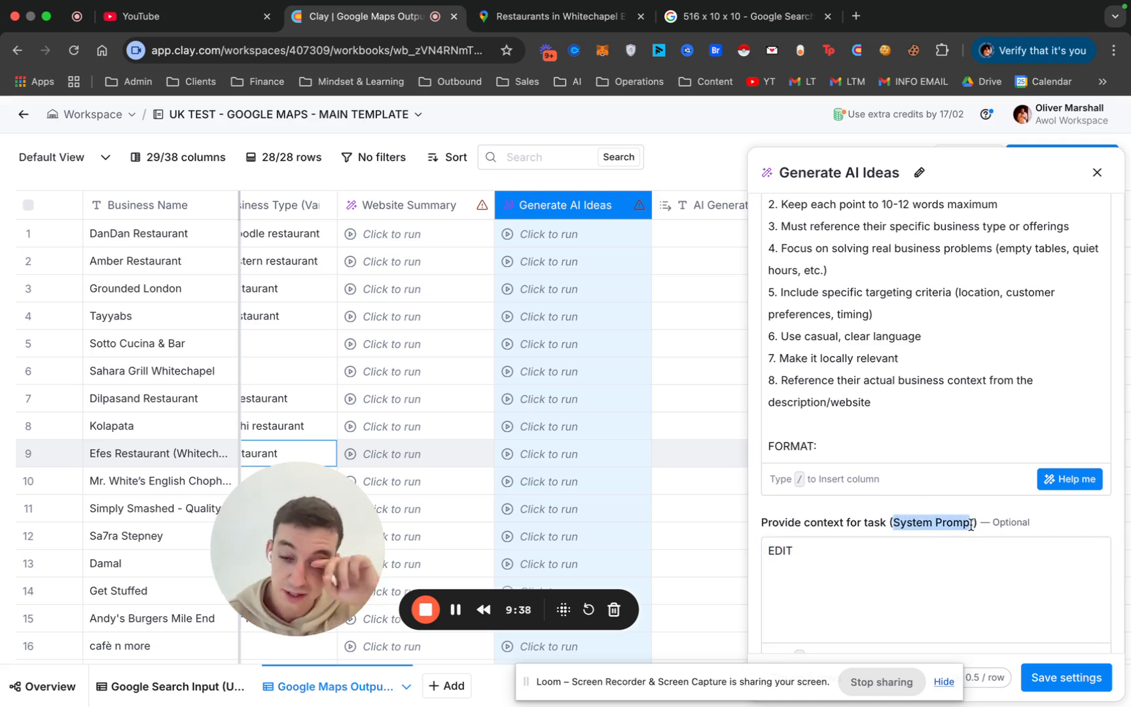
{"action": "left_click", "coordinate": [800, 554]}
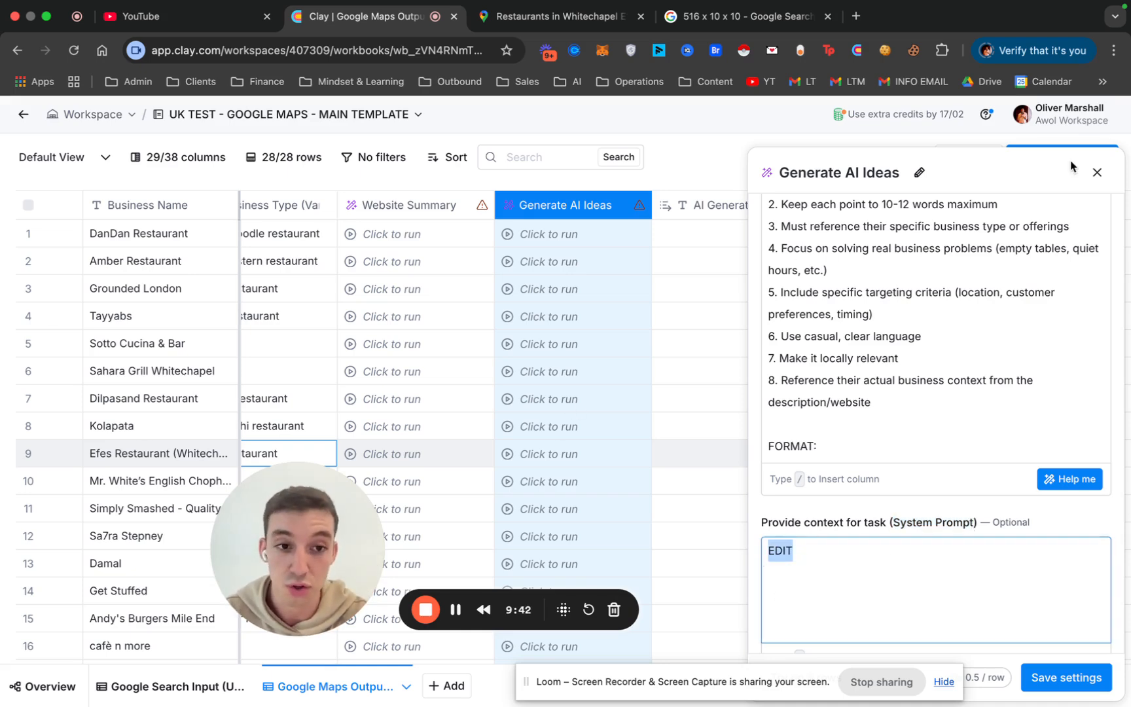
{"action": "left_click", "coordinate": [1095, 177]}
Look over the Website Summary through Add Row columns, and select the first five Business Name cells.
{"action": "scroll", "coordinate": [775, 324], "scroll_direction": "right", "scroll_amount": 4}
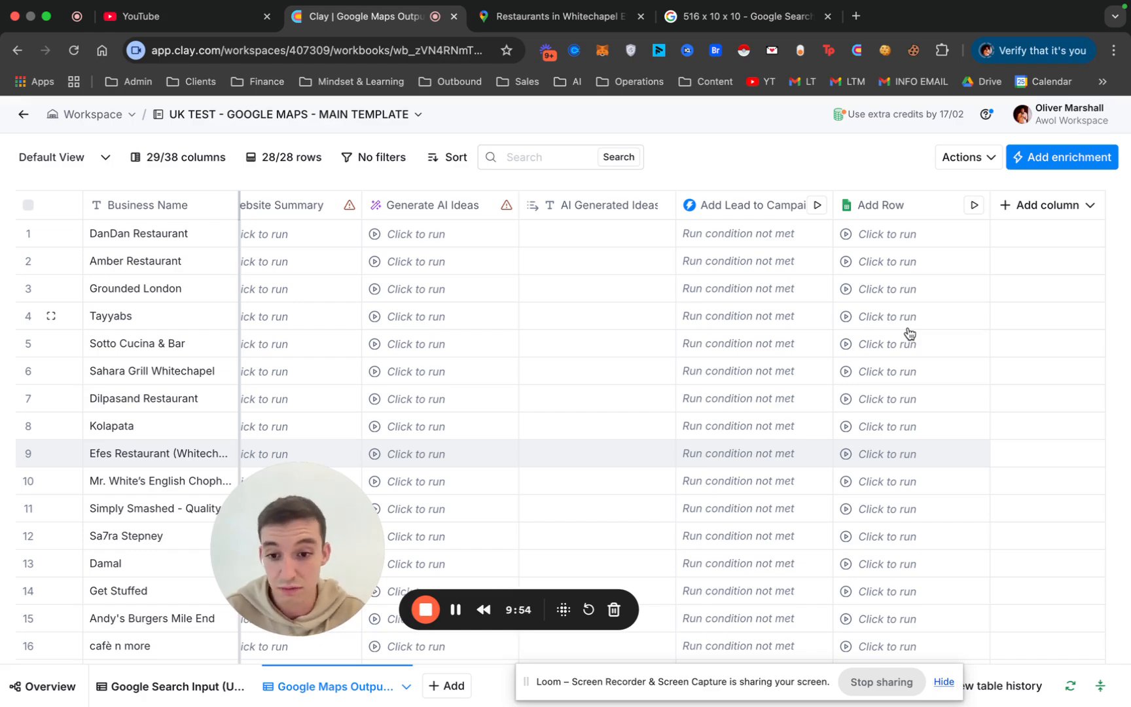
{"action": "scroll", "coordinate": [877, 368], "scroll_direction": "left", "scroll_amount": 5}
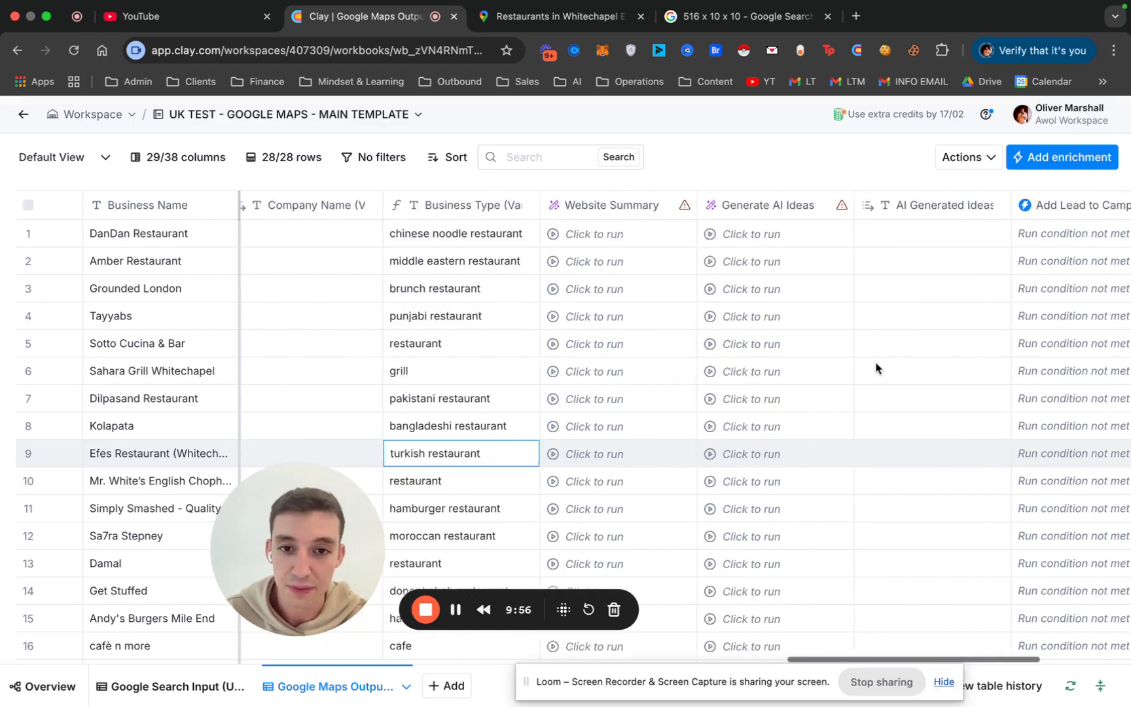
{"action": "scroll", "coordinate": [877, 368], "scroll_direction": "right", "scroll_amount": 15}
{"action": "scroll", "coordinate": [877, 368], "scroll_direction": "left", "scroll_amount": 10}
{"action": "scroll", "coordinate": [877, 368], "scroll_direction": "right", "scroll_amount": 1}
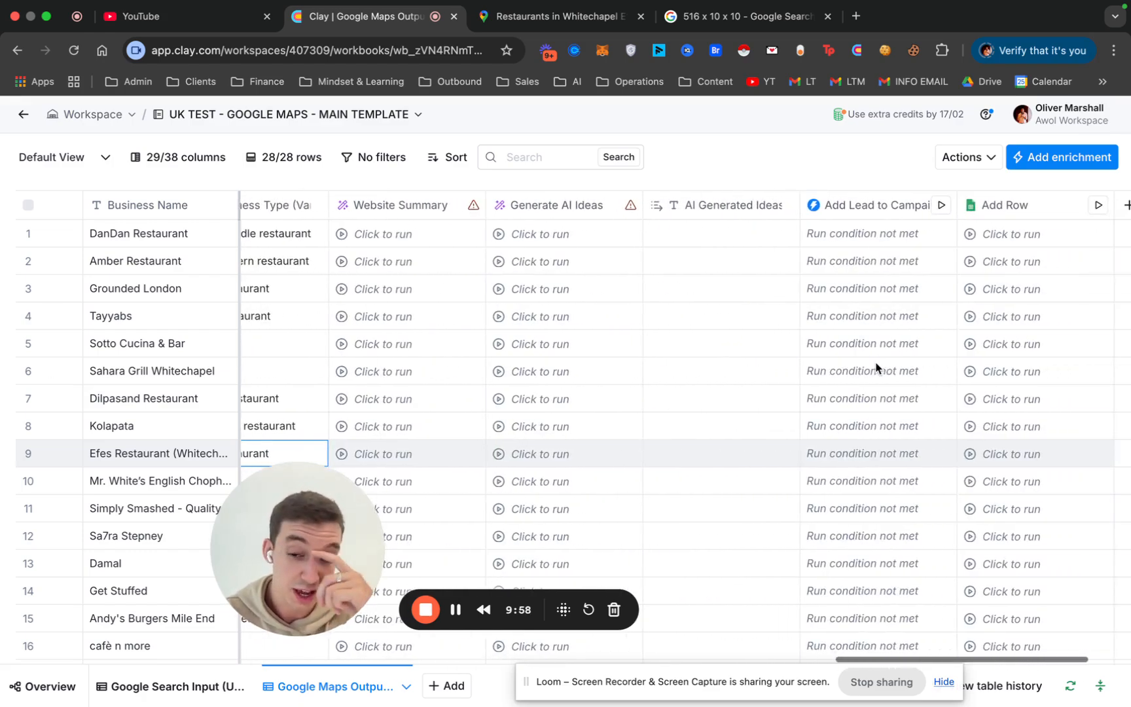
{"action": "scroll", "coordinate": [642, 392], "scroll_direction": "left", "scroll_amount": 5}
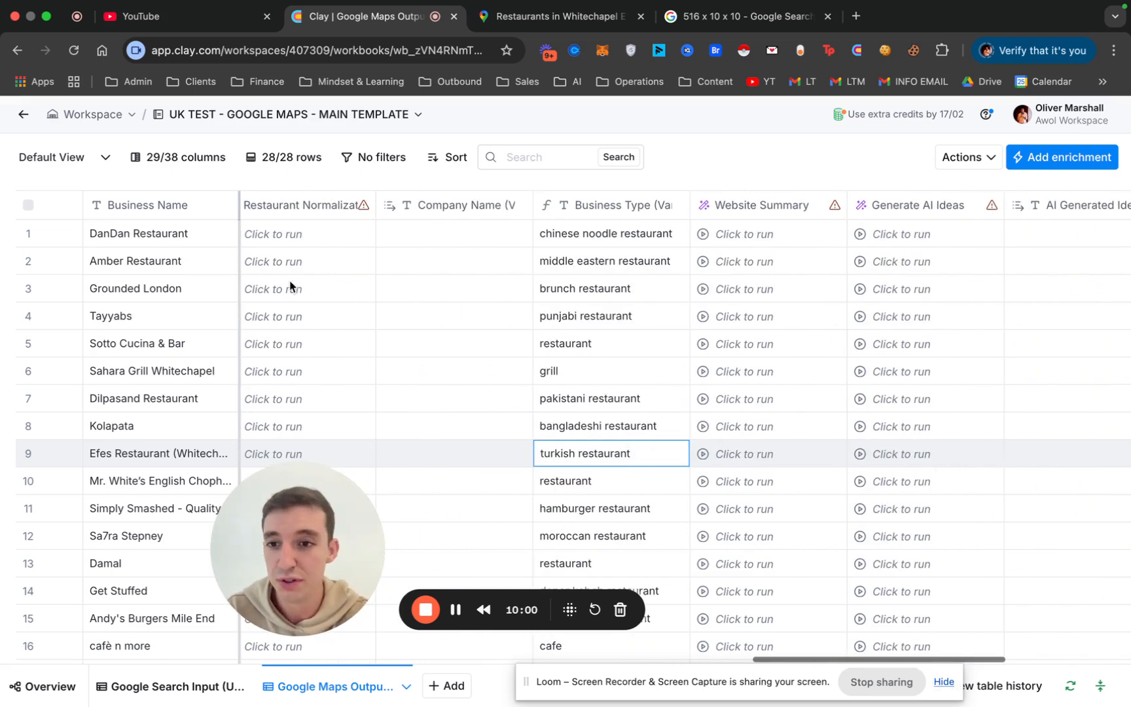
{"action": "left_click_drag", "start_coordinate": [159, 235], "coordinate": [154, 344]}
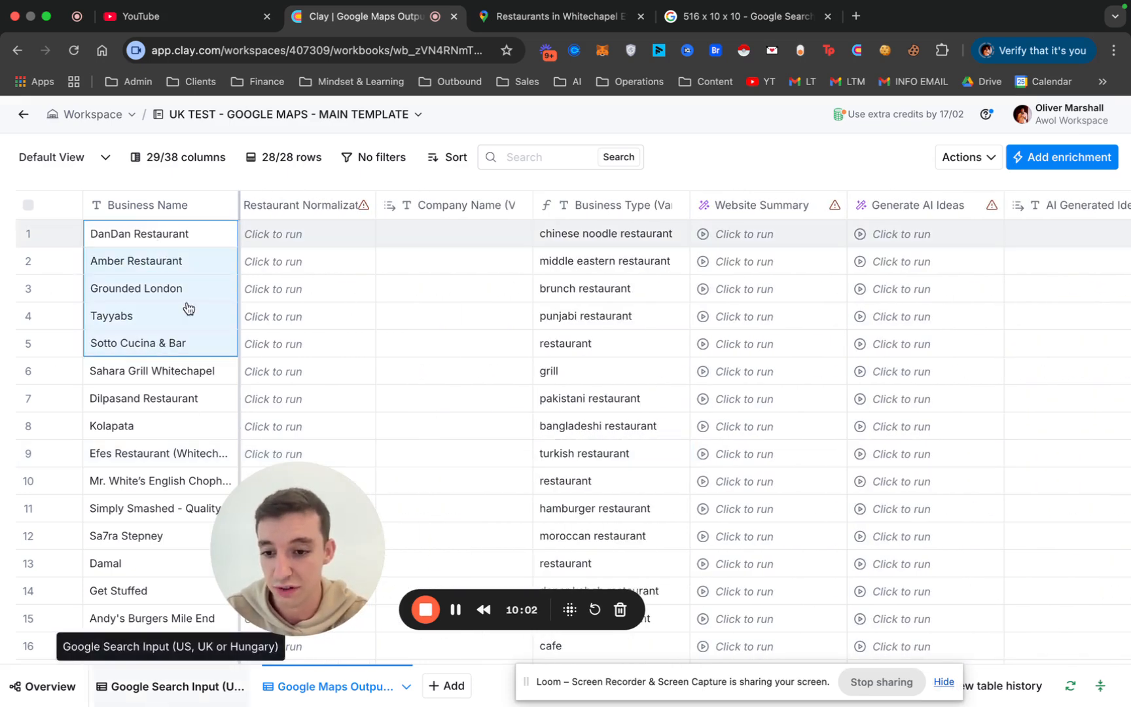
Switch to the Google Search Input table, check the word Restaurants in the Google Search String column's formula and close its settings.
{"action": "left_click", "coordinate": [170, 686]}
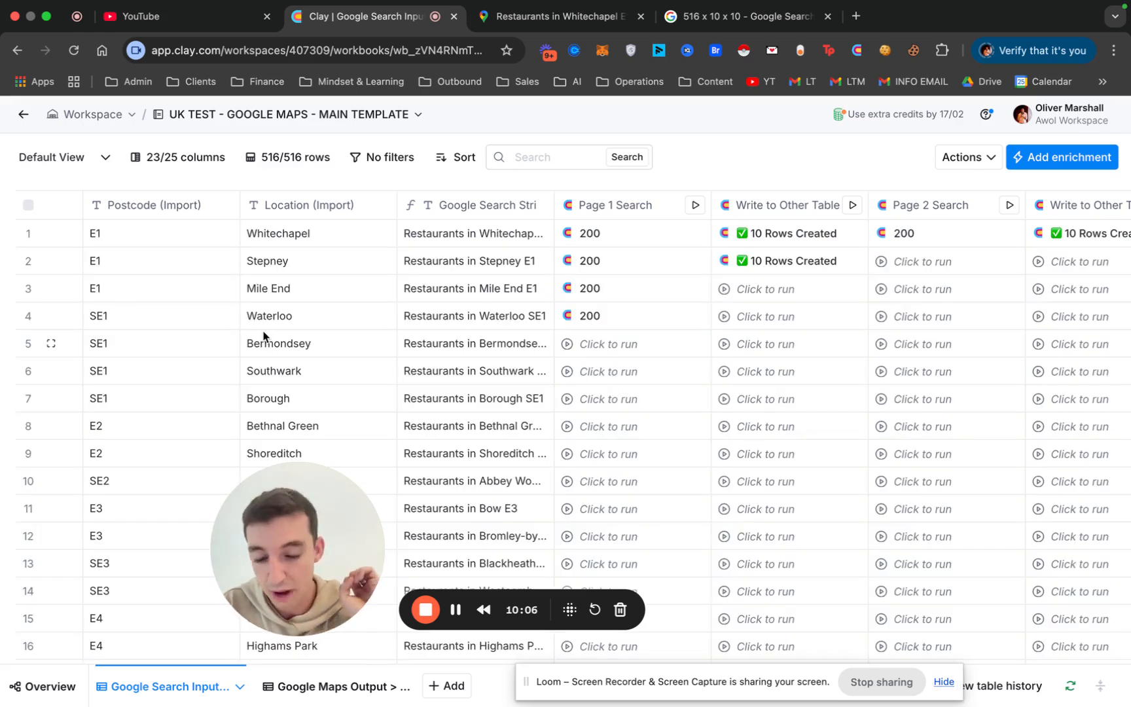
{"action": "left_click", "coordinate": [432, 205]}
{"action": "left_click", "coordinate": [458, 269]}
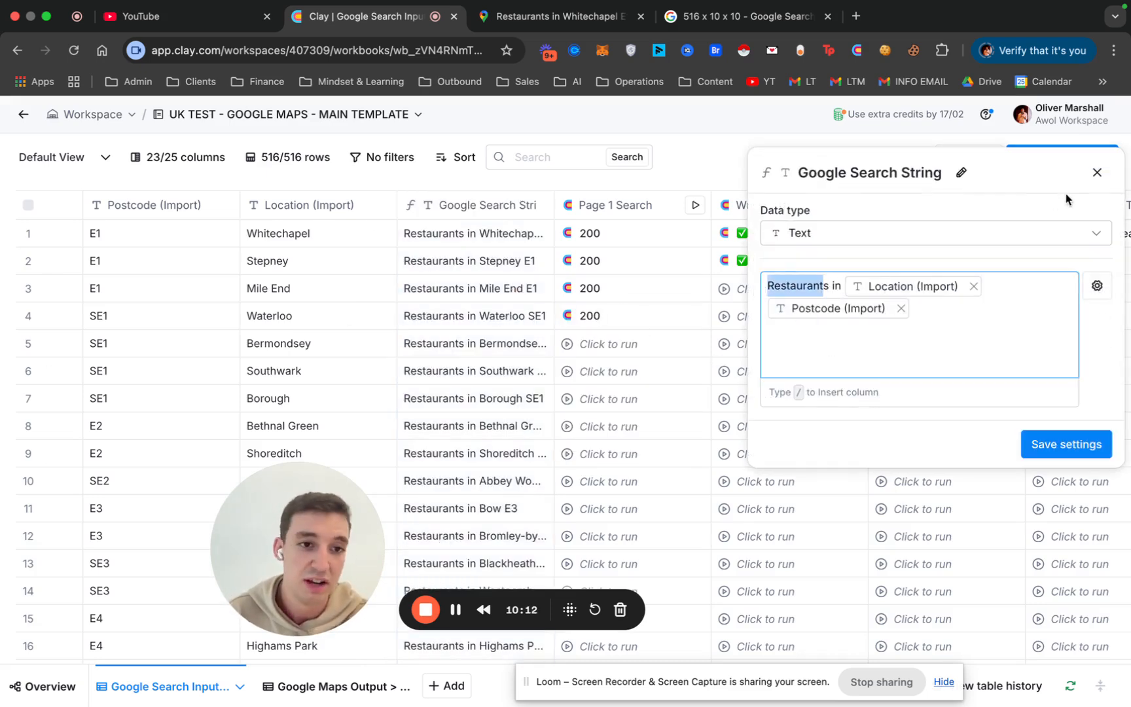
{"action": "left_click", "coordinate": [804, 283]}
{"action": "double_click", "coordinate": [826, 286]}
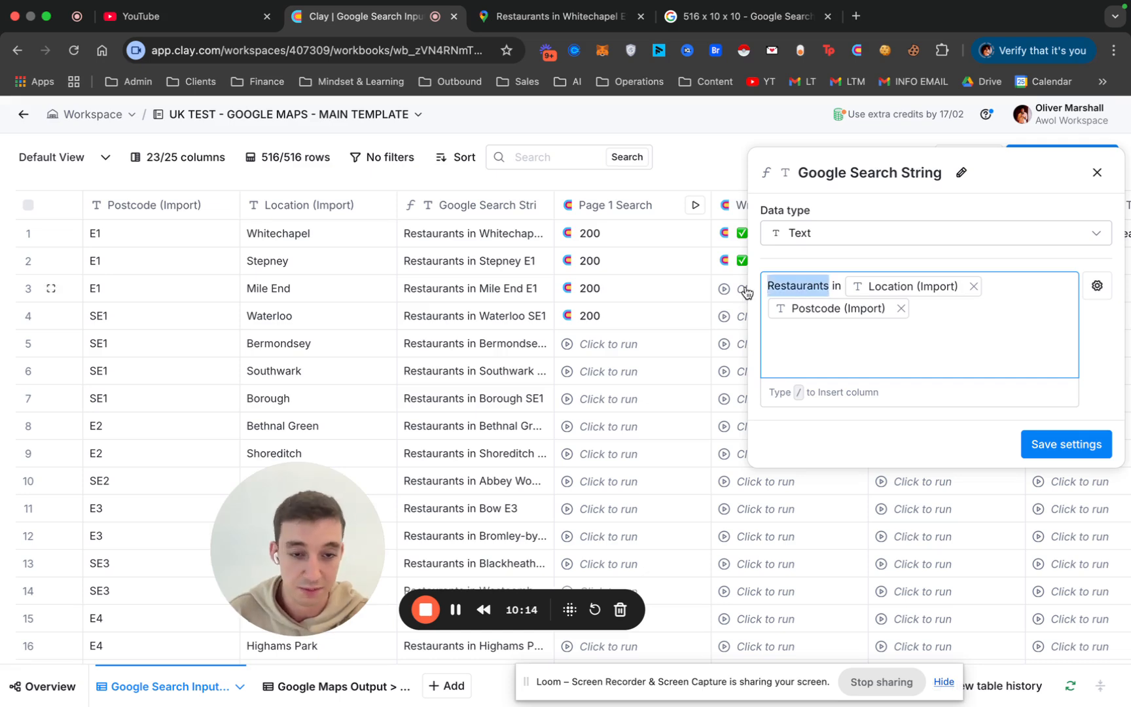
{"action": "left_click", "coordinate": [1097, 172]}
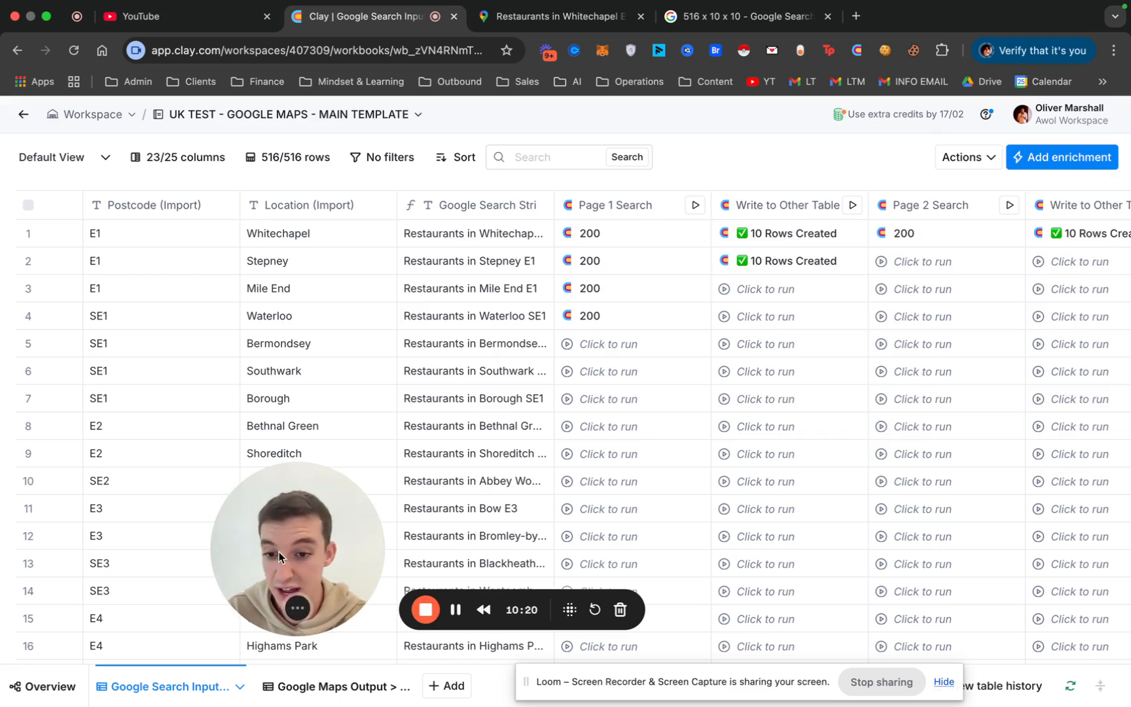
Look through the imported London locations from Bermondsey to Bethnal Green and the rows below.
{"action": "left_click", "coordinate": [298, 347]}
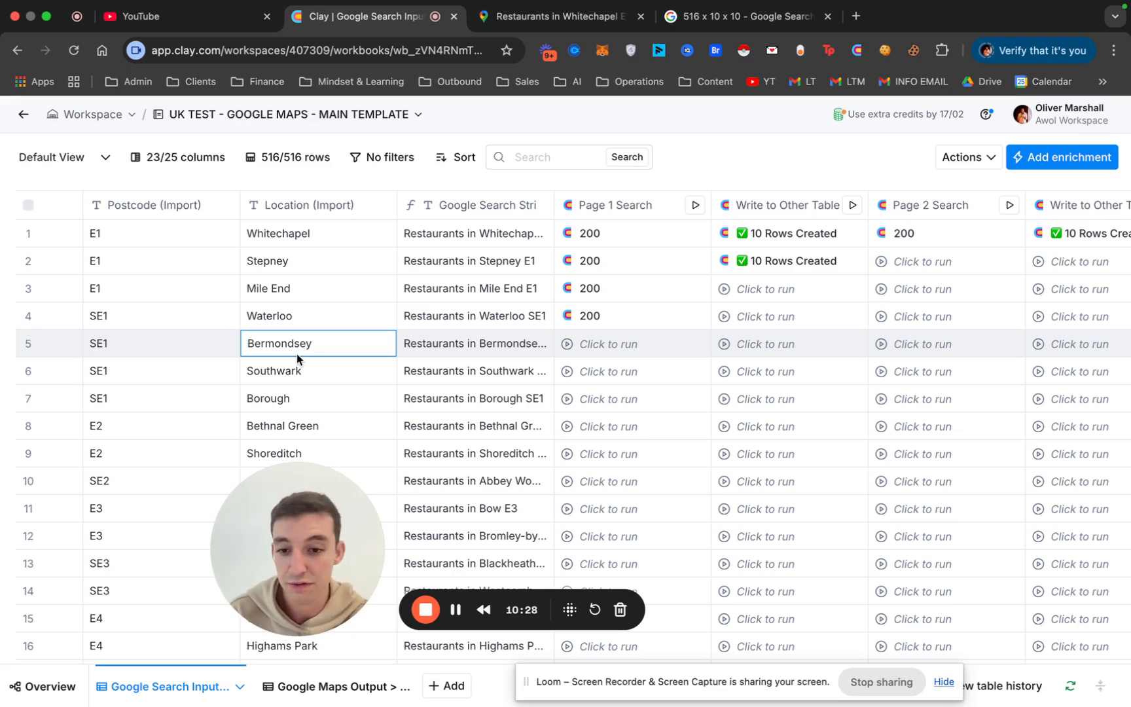
{"action": "left_click", "coordinate": [281, 373]}
{"action": "left_click", "coordinate": [317, 393]}
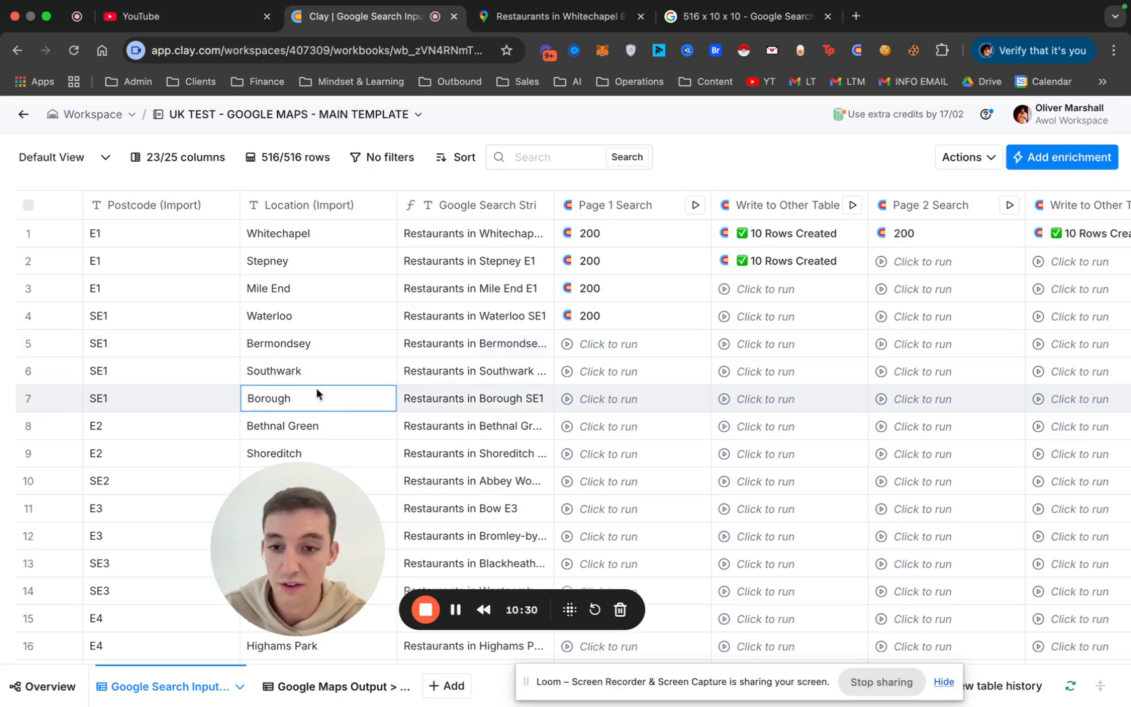
{"action": "left_click", "coordinate": [320, 422]}
{"action": "scroll", "coordinate": [321, 424], "scroll_direction": "down", "scroll_amount": 2}
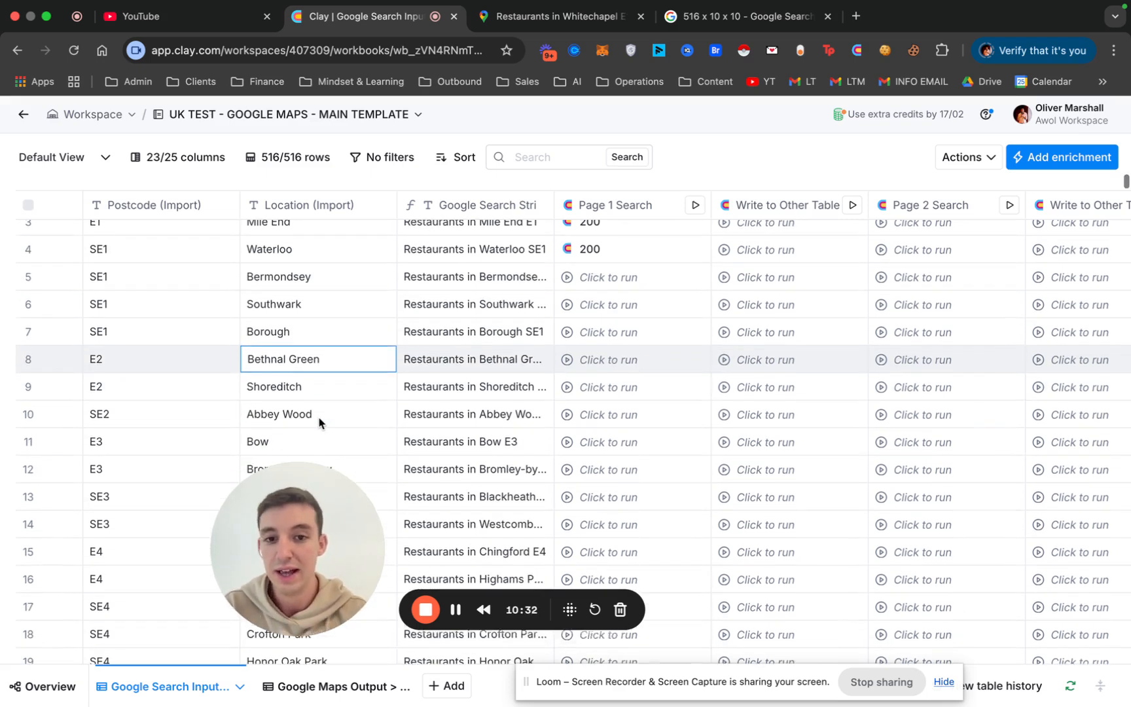
{"action": "scroll", "coordinate": [319, 422], "scroll_direction": "down", "scroll_amount": 1}
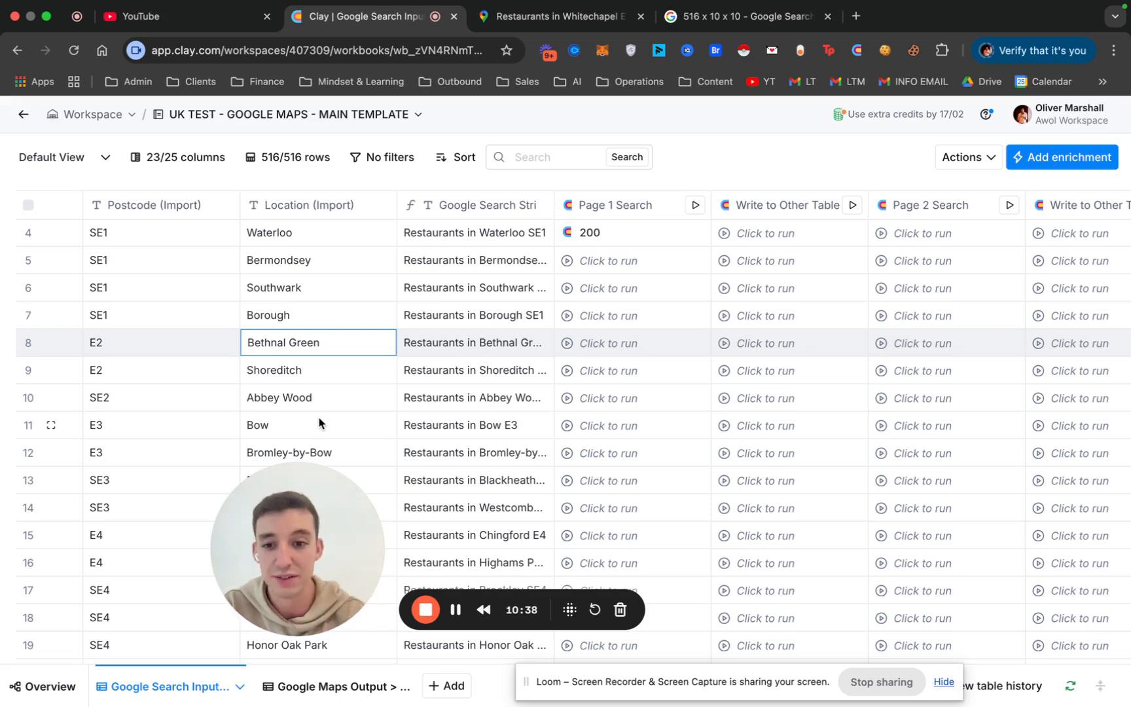
{"action": "left_click_drag", "start_coordinate": [302, 520], "coordinate": [167, 451]}
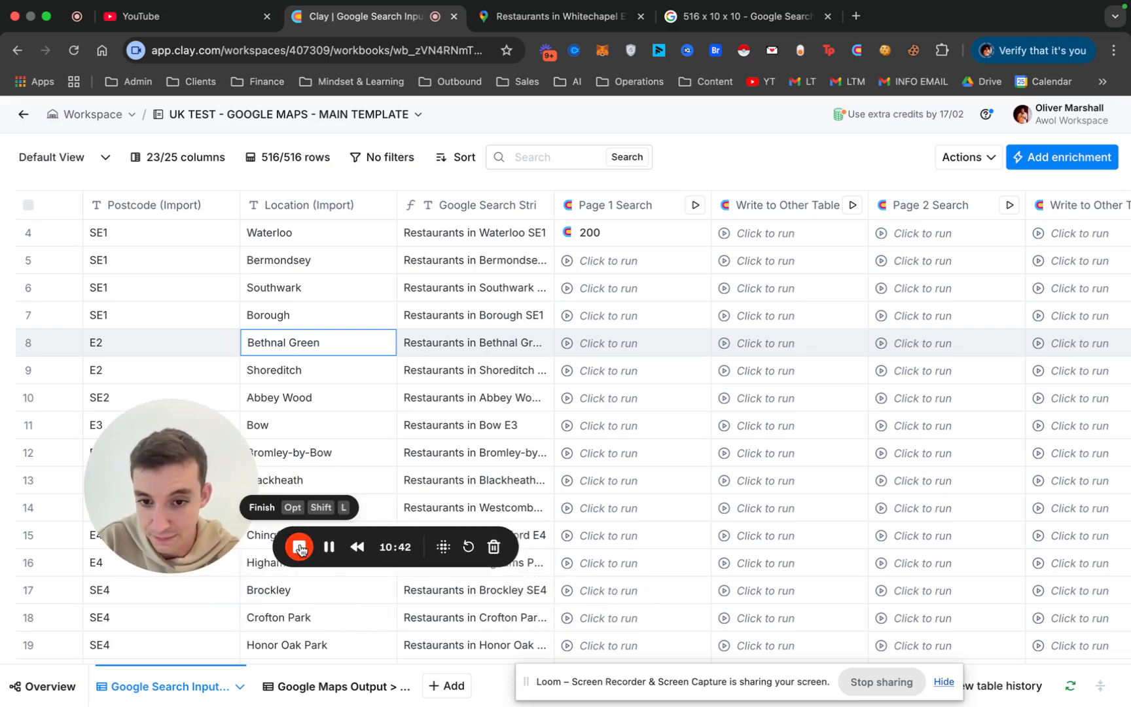